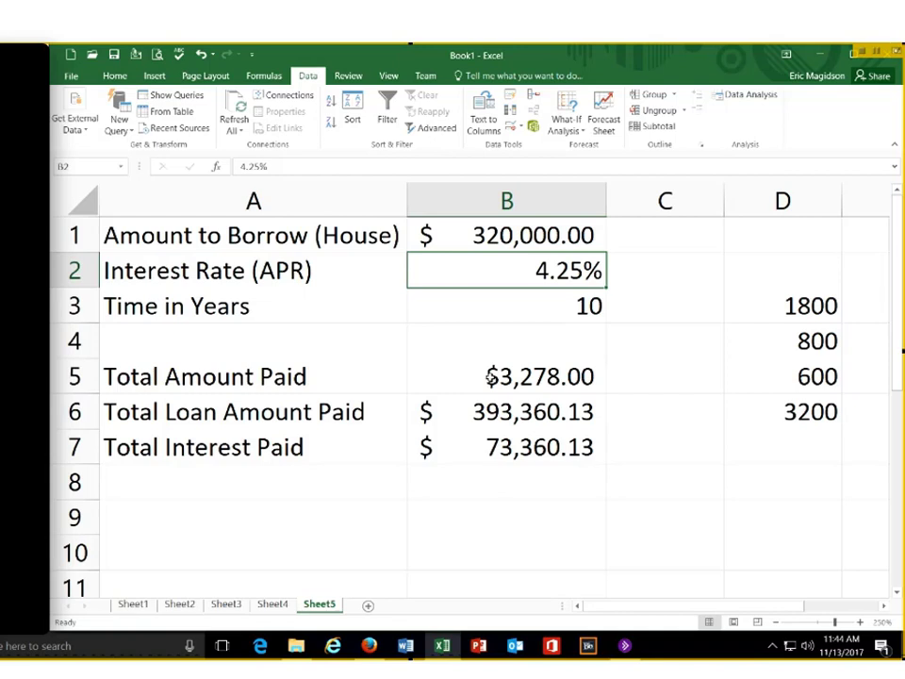
# Add a new blank worksheet and set the Time in Years on Sheet5 to 30
pyautogui.click(368, 605)
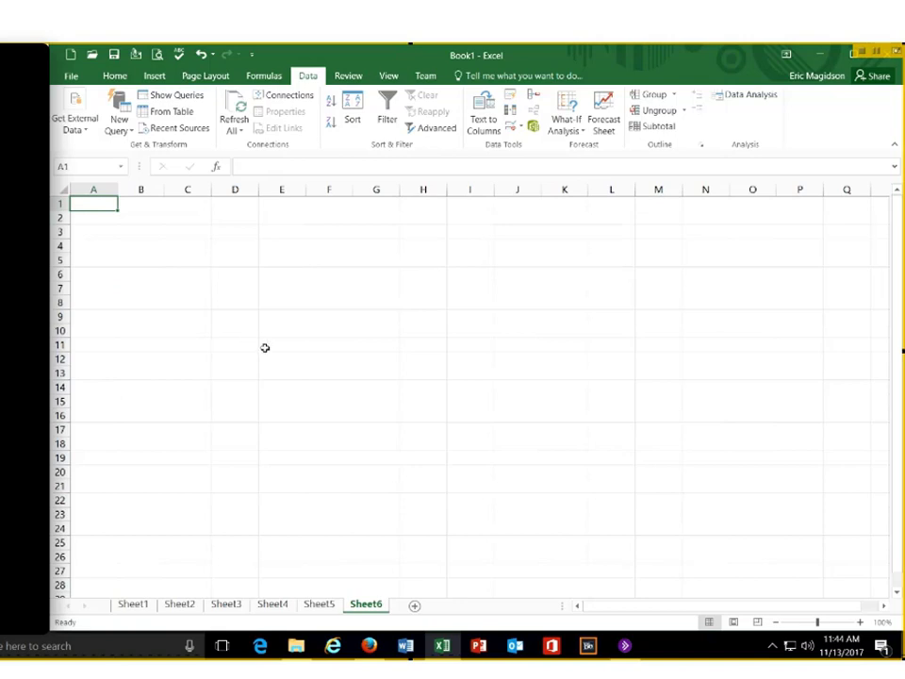
pyautogui.click(321, 606)
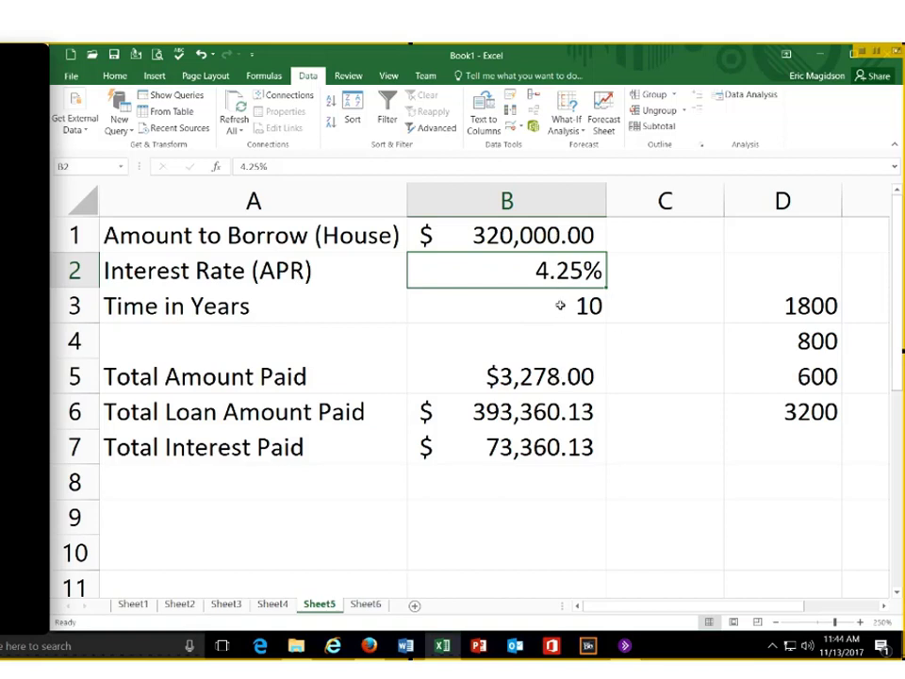
pyautogui.press('Down')
pyautogui.write('30')
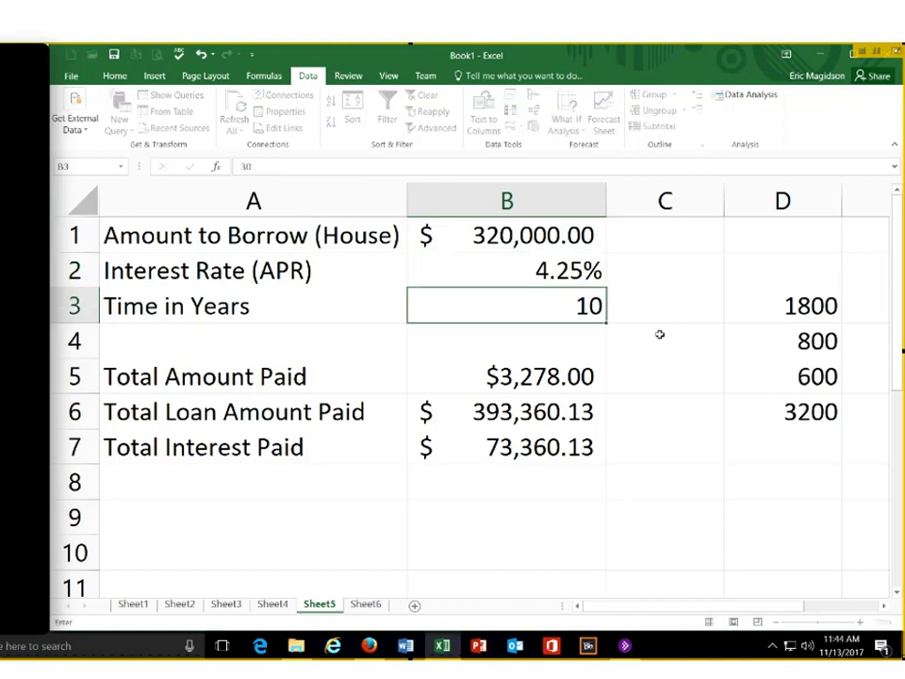
pyautogui.press('Return')
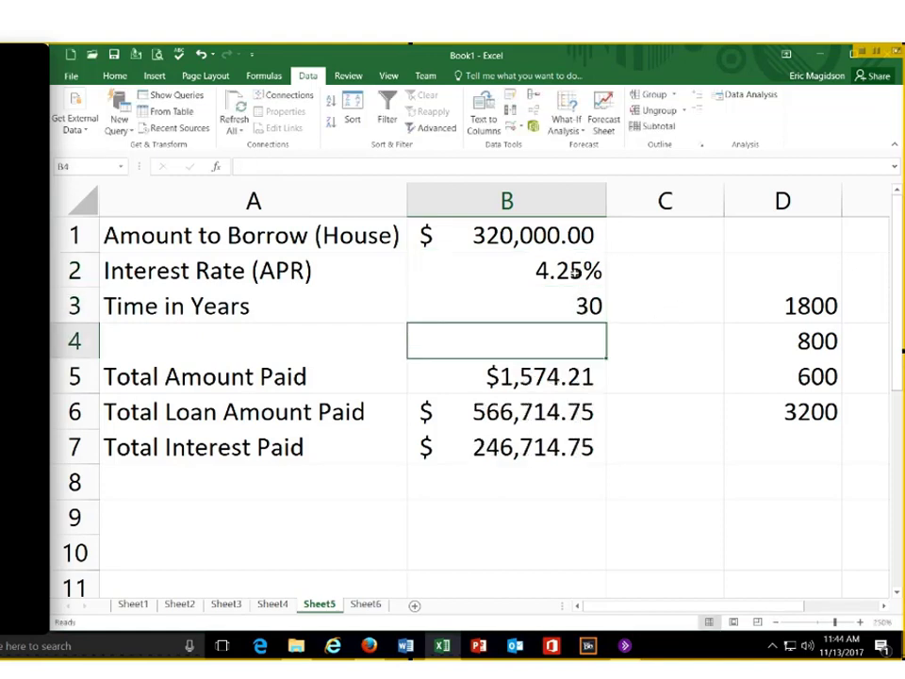
# Set the Interest Rate (APR) in cell B2 to 5.75% by entering .0575
pyautogui.click(573, 271)
pyautogui.write('.0575')
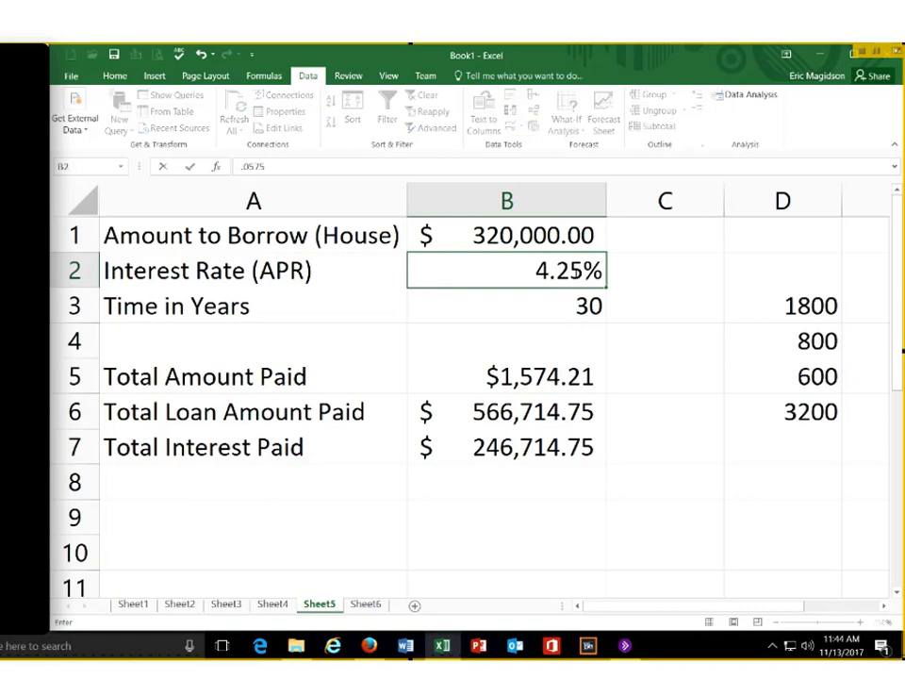
pyautogui.press('Return')
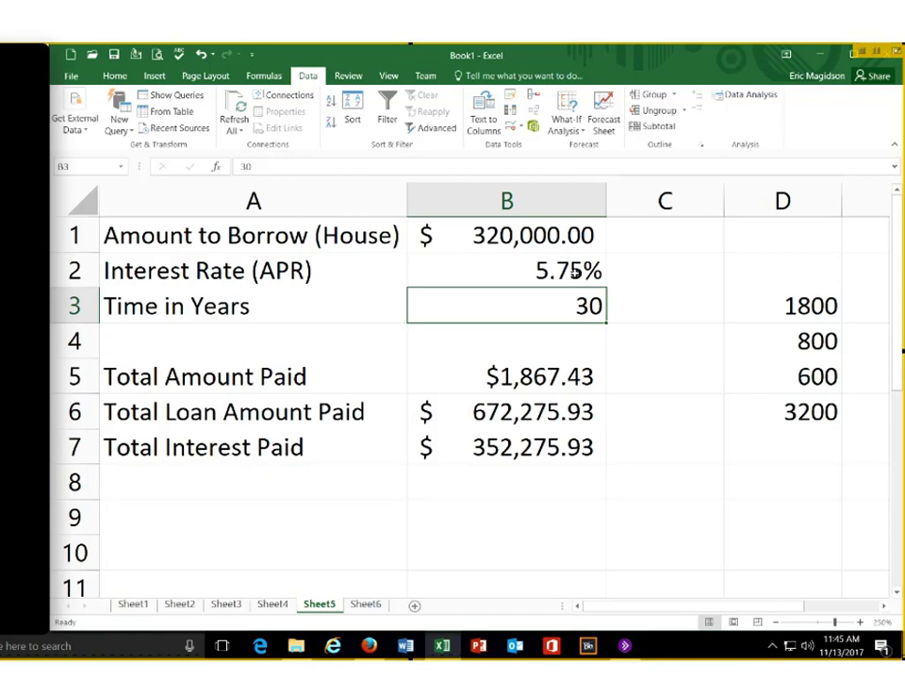
# Copy the loan summary in A1:B7 of Sheet5 to cell A1 of Sheet6
pyautogui.click(504, 235)
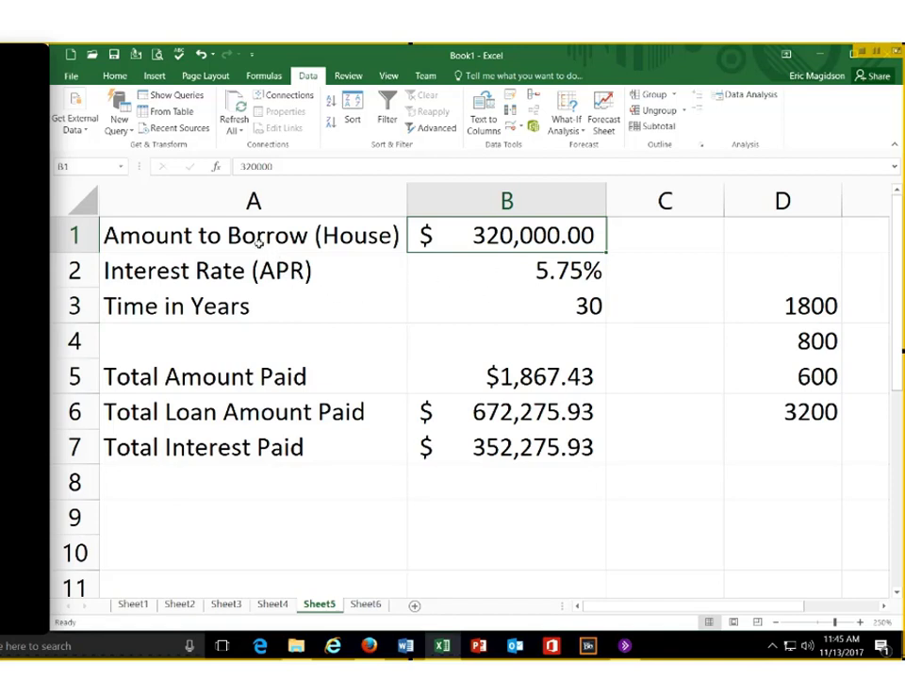
pyautogui.moveTo(247, 242)
pyautogui.mouseDown()
pyautogui.moveTo(497, 272)
pyautogui.moveTo(509, 345)
pyautogui.moveTo(508, 456)
pyautogui.moveTo(505, 449)
pyautogui.mouseUp()
pyautogui.hotkey('ctrl', 'c')
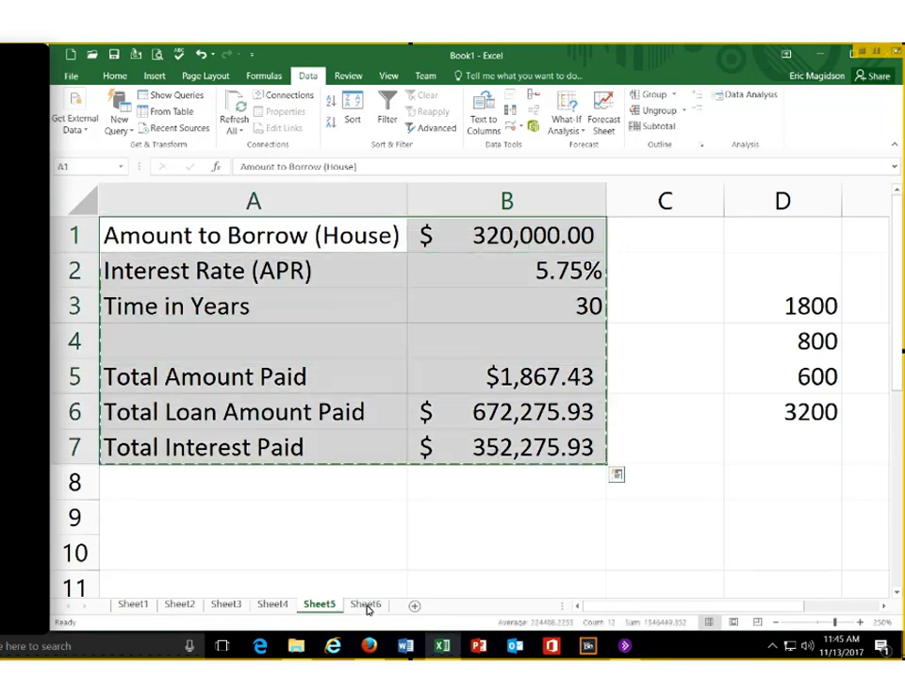
pyautogui.click(366, 607)
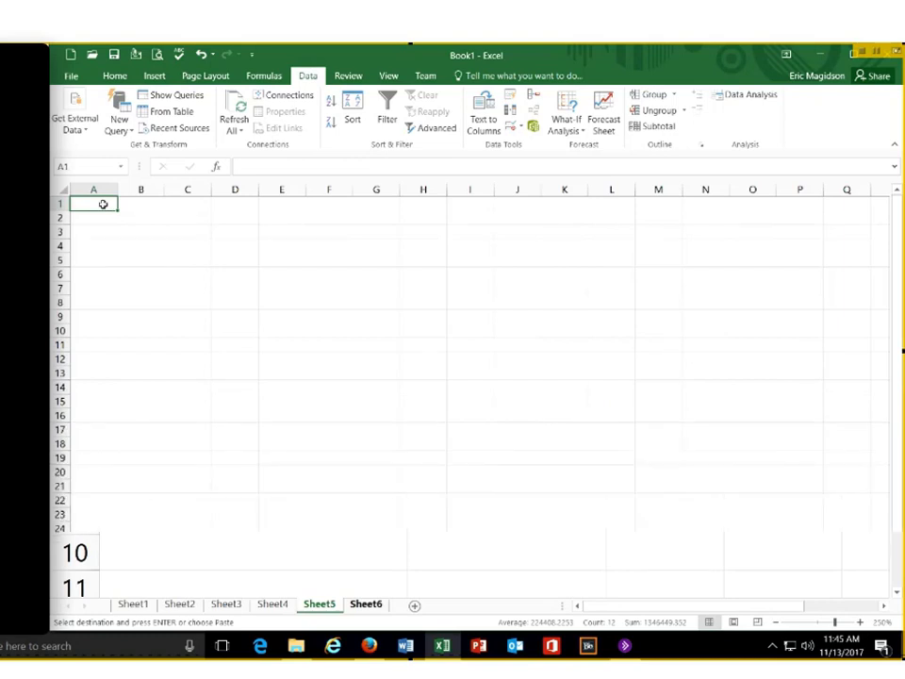
pyautogui.hotkey('ctrl', 'v')
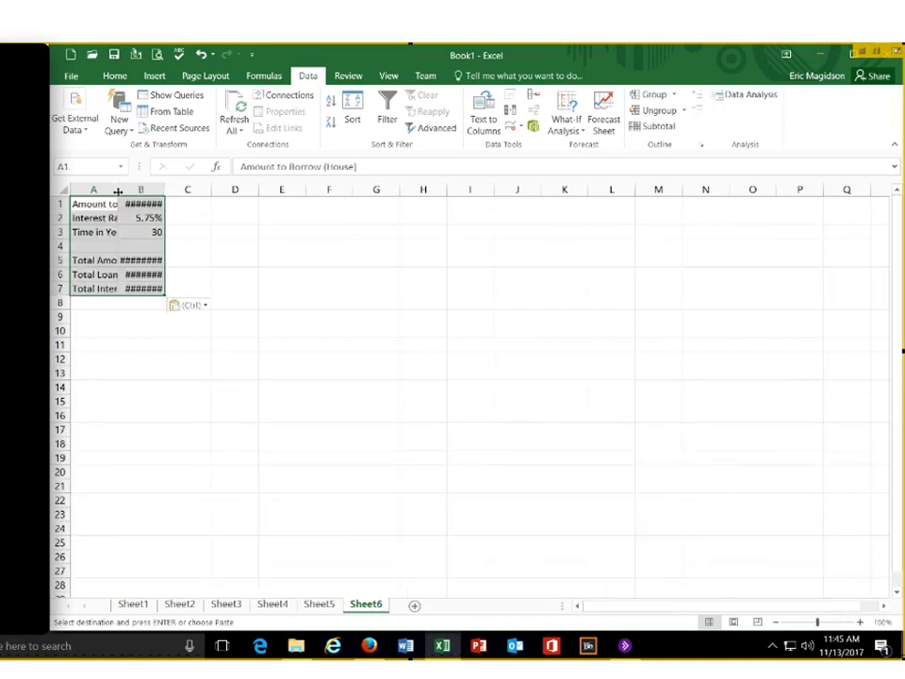
# Autofit columns A and B on Sheet6 so the loan labels and amounts fit
pyautogui.doubleClick(118, 192)
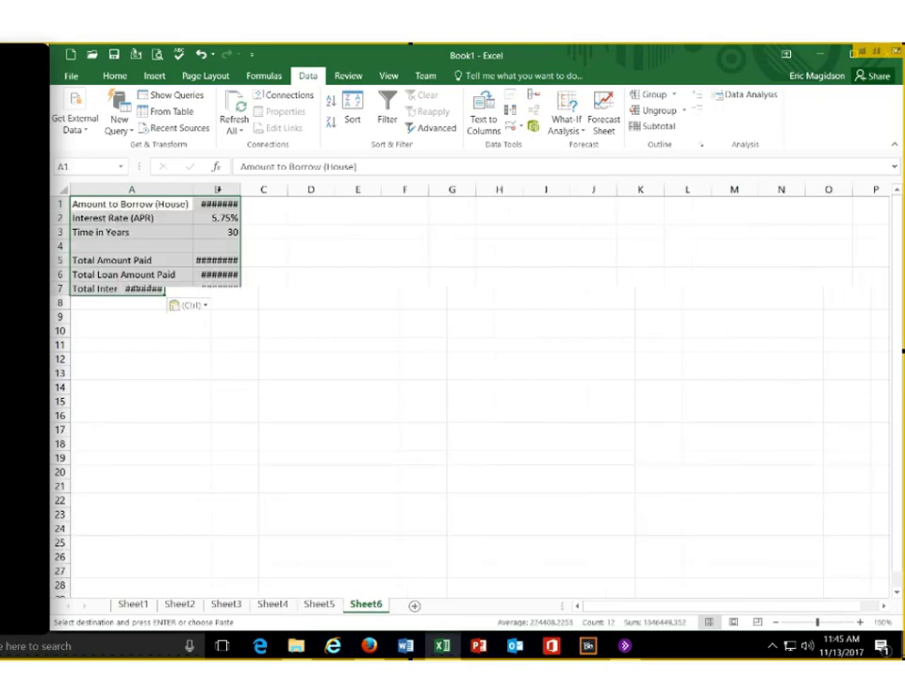
pyautogui.doubleClick(241, 191)
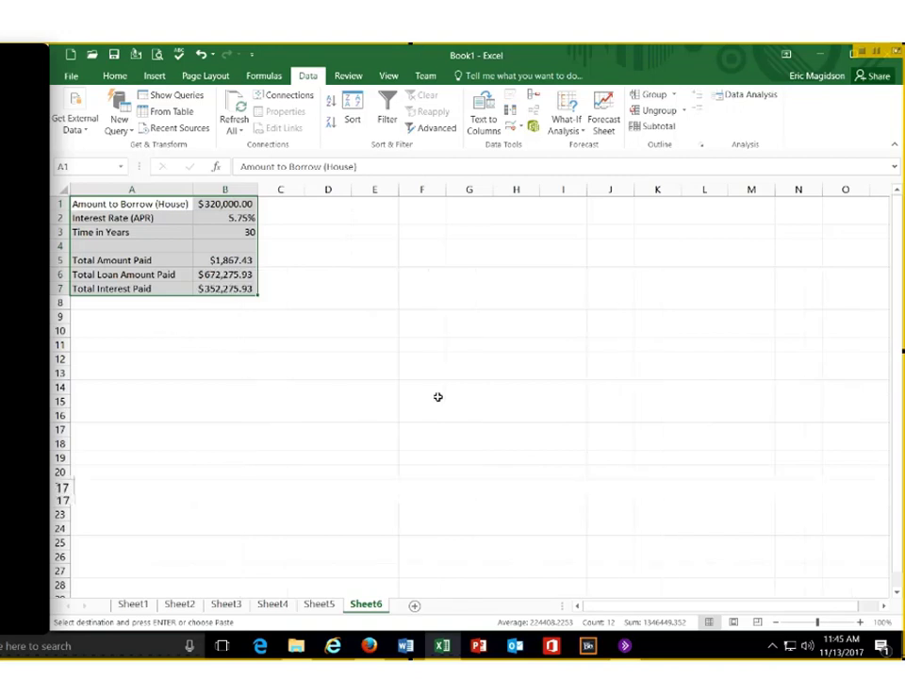
pyautogui.scroll(2, 438, 396)
pyautogui.scroll(1, 438, 397)
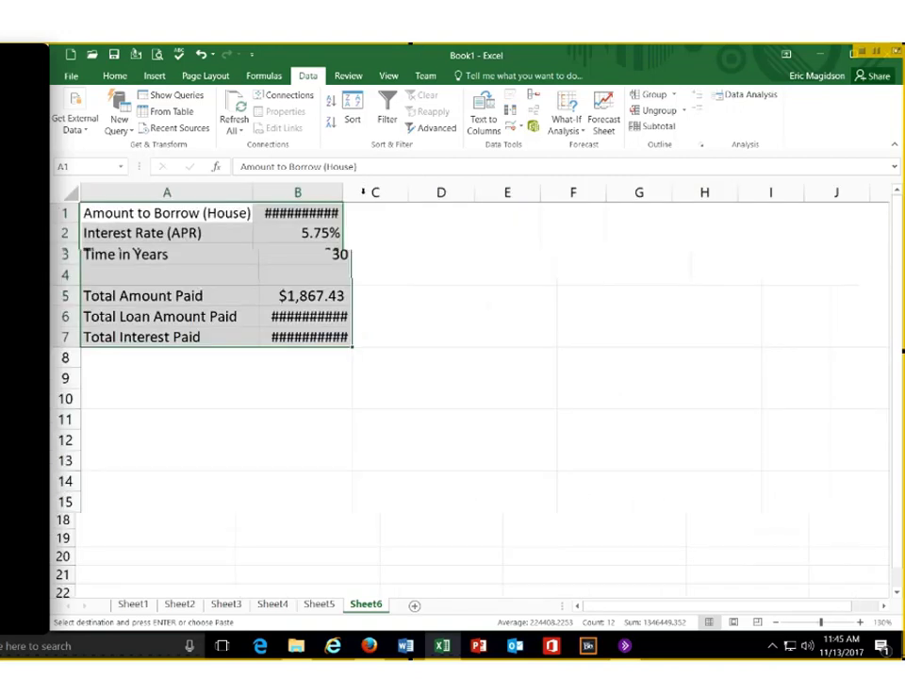
pyautogui.doubleClick(354, 195)
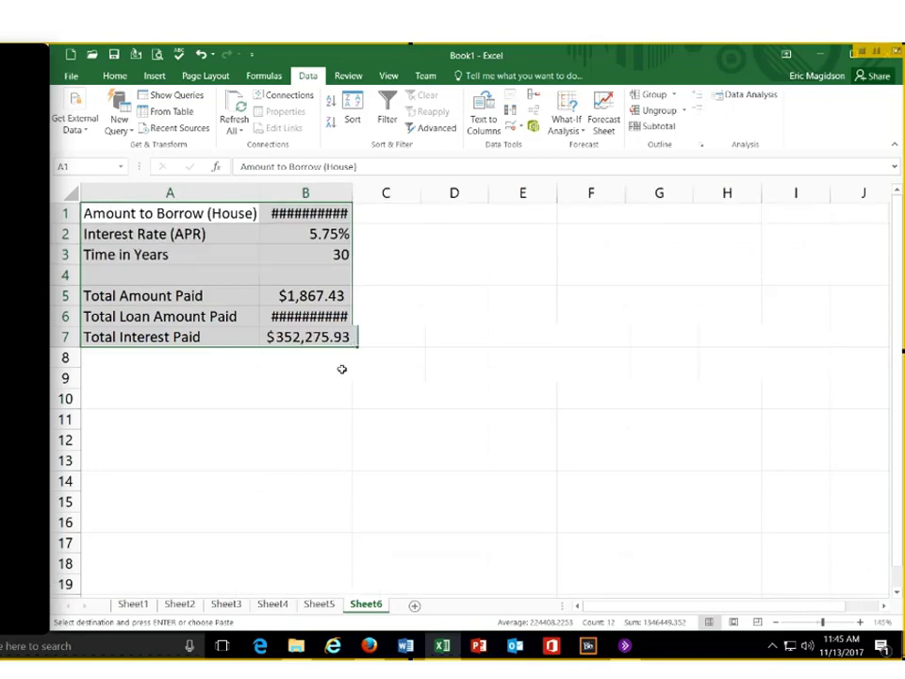
# Enter the heading Months in A9 and the starting values 1, 2 and 3 in A10:A12
pyautogui.doubleClick(172, 380)
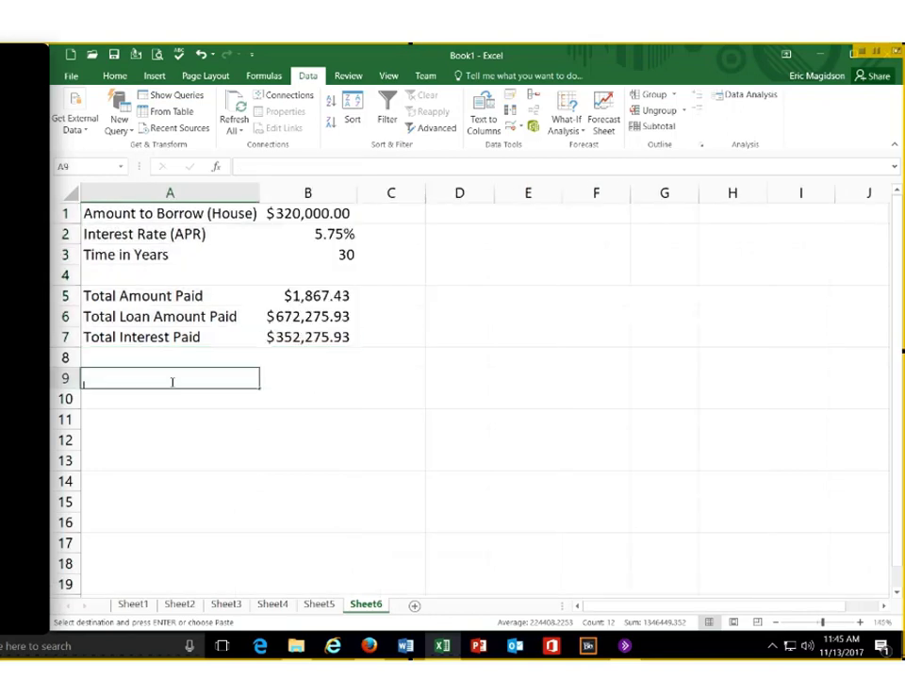
pyautogui.write('Month')
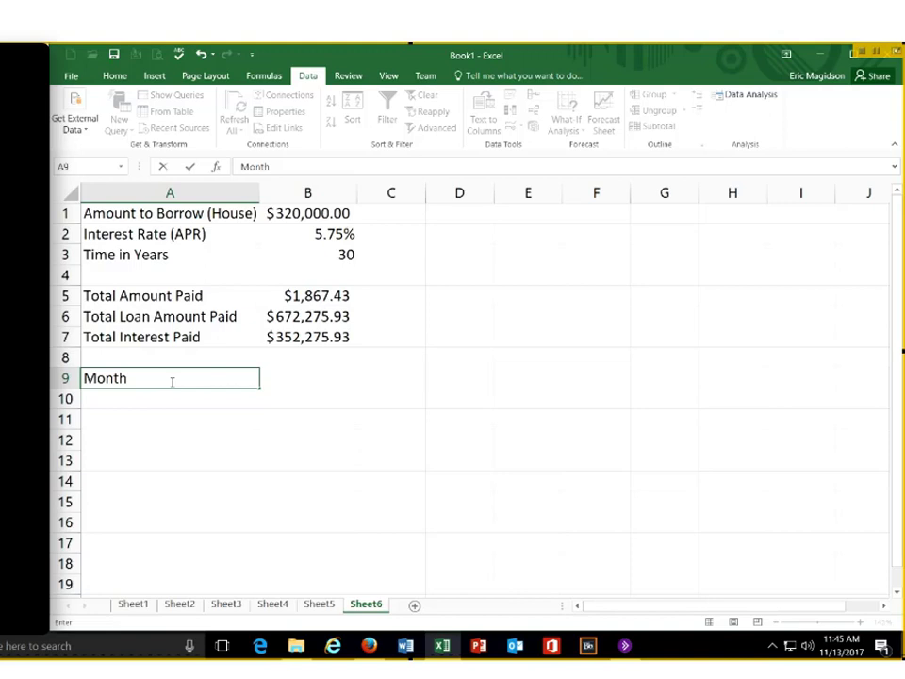
pyautogui.write('s')
pyautogui.press('Return')
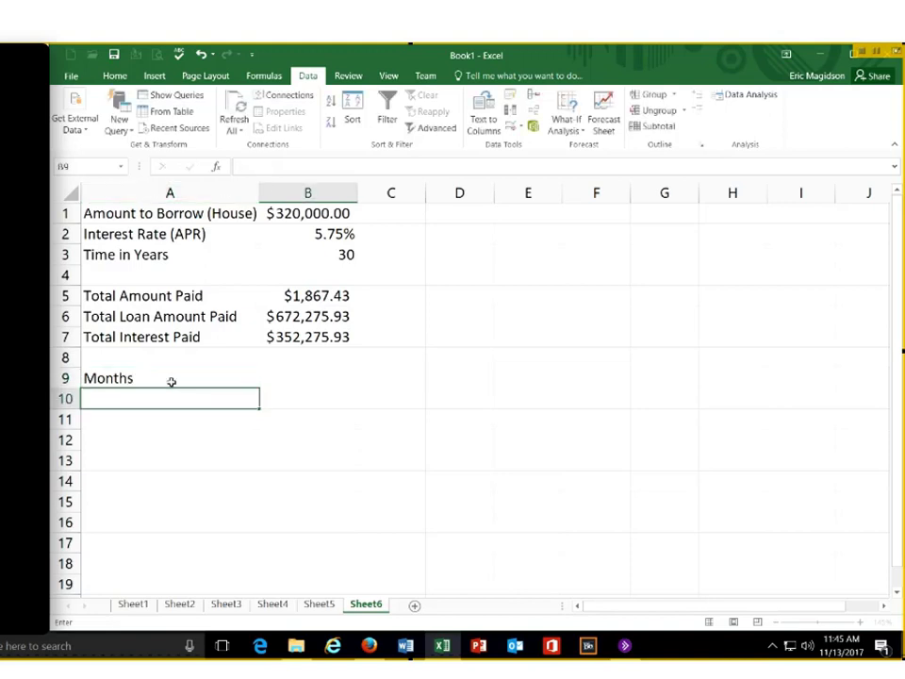
pyautogui.write('=')
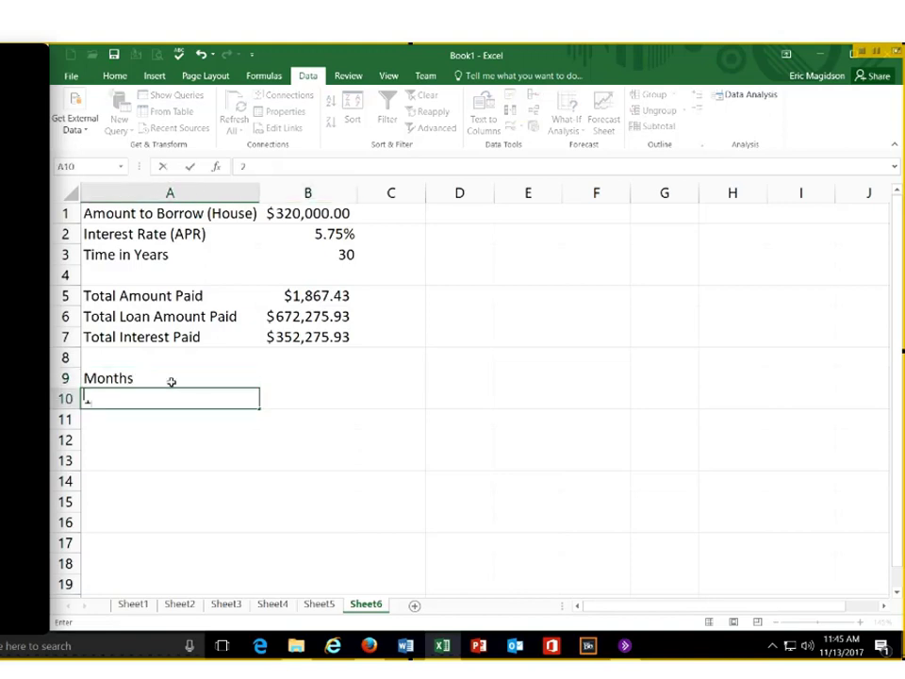
pyautogui.press('Return')
pyautogui.write('2')
pyautogui.press('Return')
pyautogui.write('3')
pyautogui.press('Return')
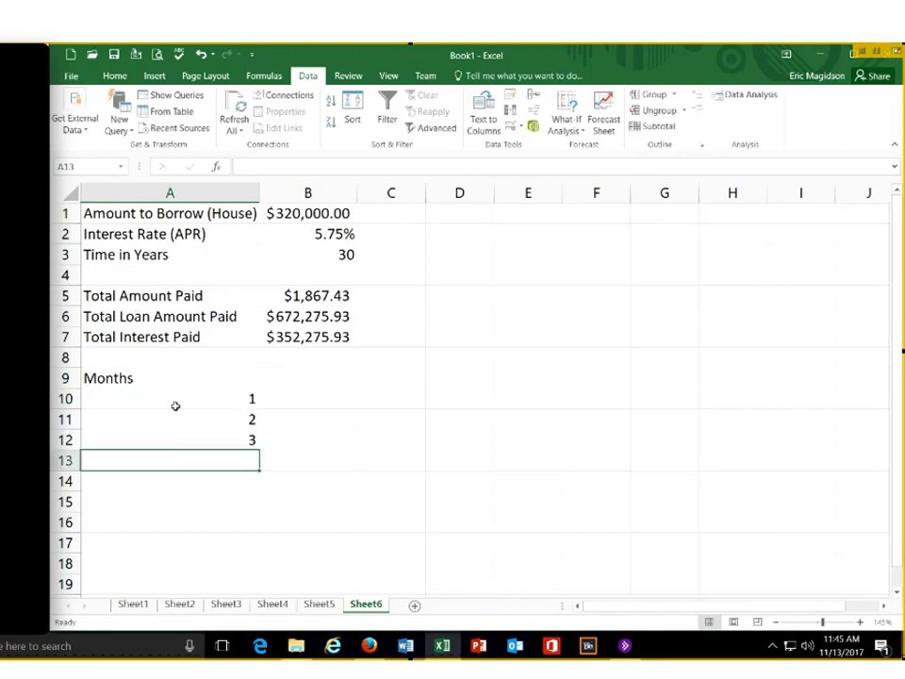
# Extend the month number series from A10:A12 down column A to month 360
pyautogui.moveTo(171, 400); pyautogui.dragTo(223, 431)
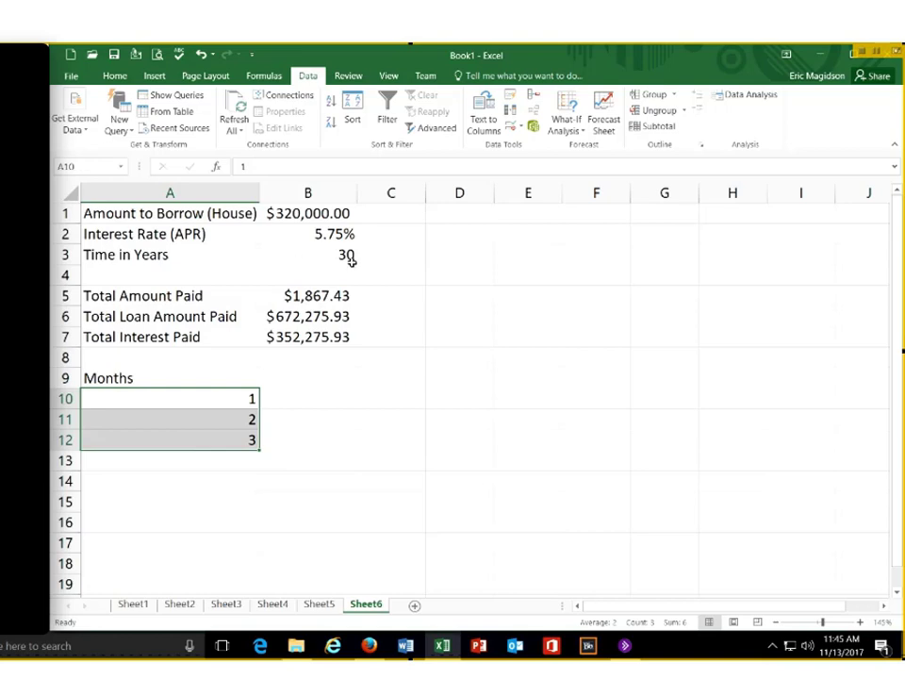
pyautogui.moveTo(259, 451)
pyautogui.mouseDown()
pyautogui.moveTo(258, 660)
pyautogui.moveTo(250, 490)
pyautogui.moveTo(246, 603)
pyautogui.moveTo(248, 621)
pyautogui.moveTo(253, 477)
pyautogui.moveTo(263, 459)
pyautogui.moveTo(520, 435)
pyautogui.mouseUp()
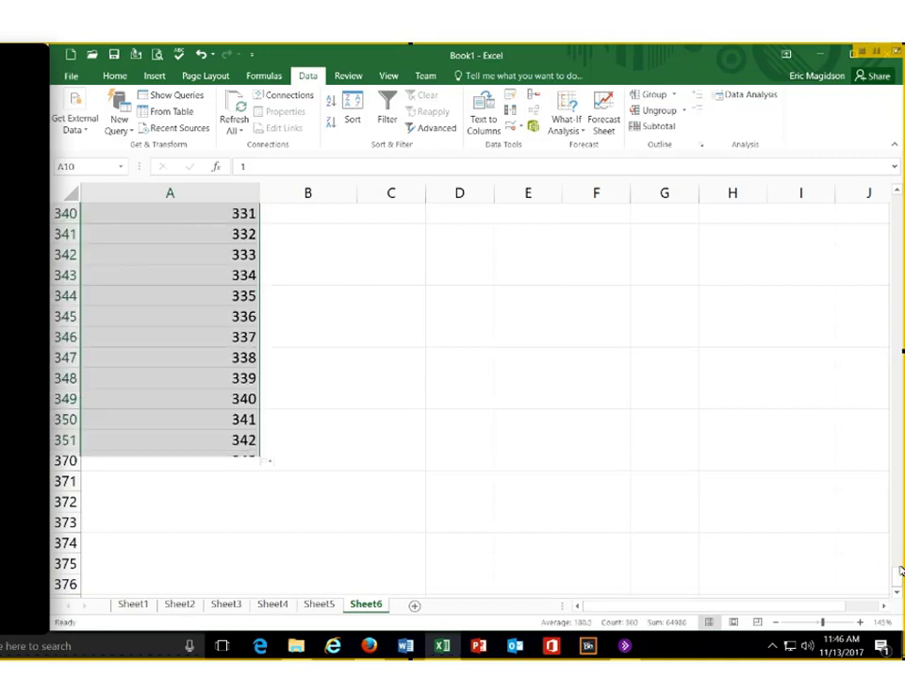
pyautogui.moveTo(897, 574); pyautogui.dragTo(898, 188)
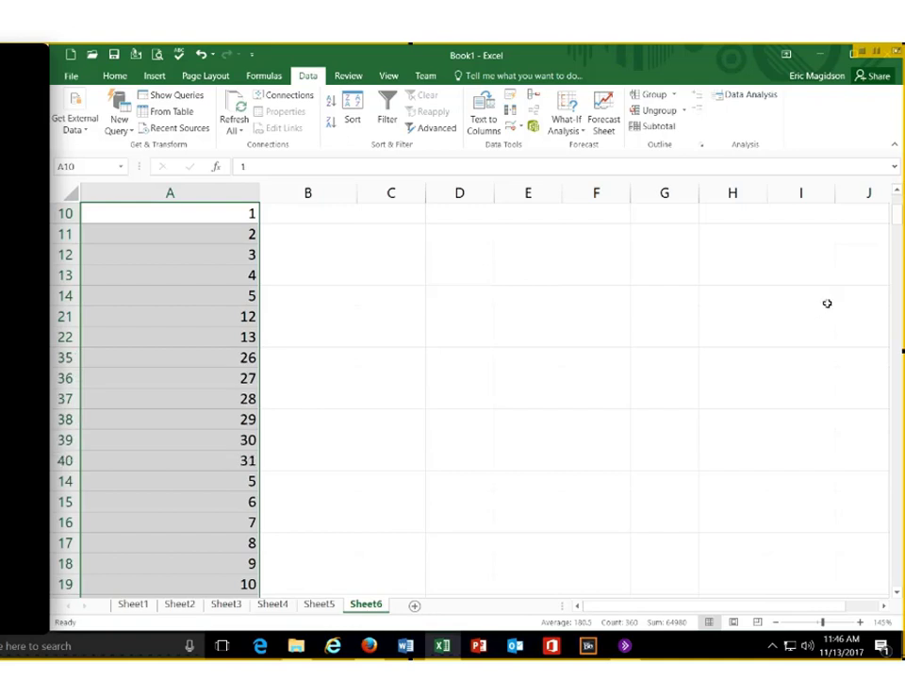
pyautogui.moveTo(900, 246); pyautogui.dragTo(903, 175)
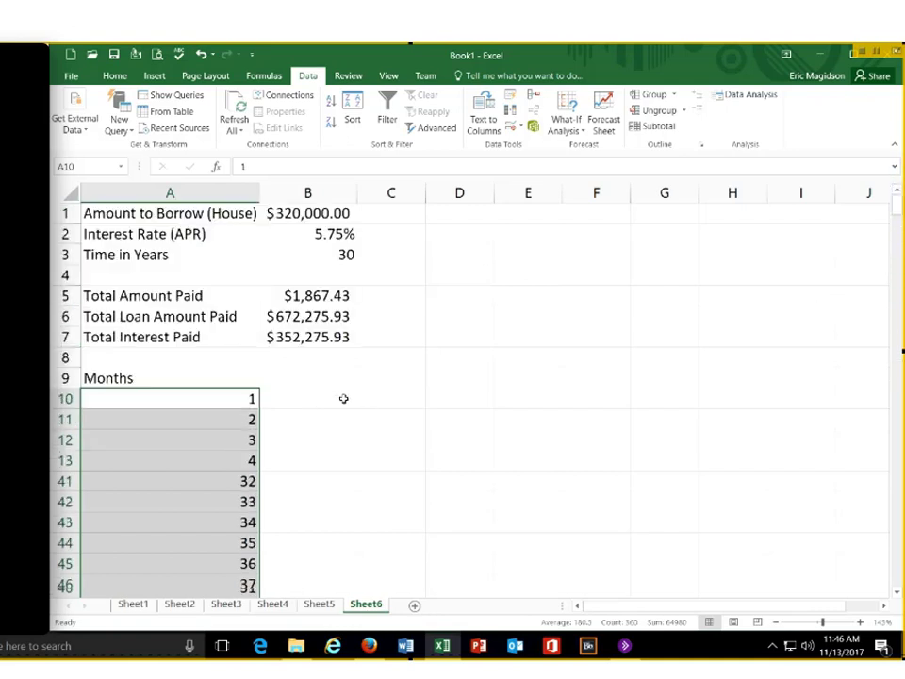
# Enter the heading Beg Bal in B9 and link B10 to the amount borrowed in B1
pyautogui.click(344, 398)
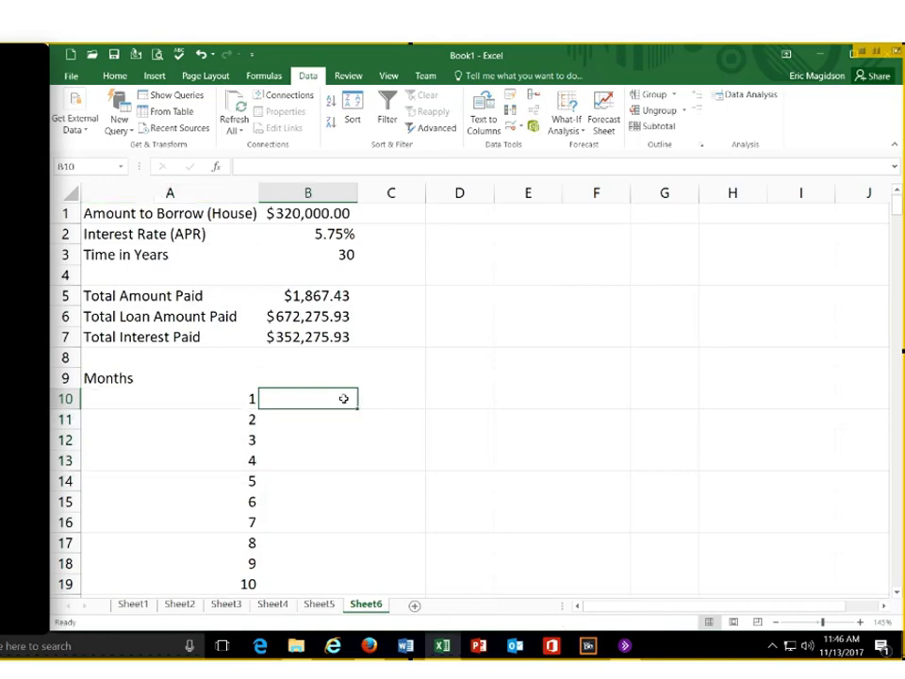
pyautogui.click(329, 377)
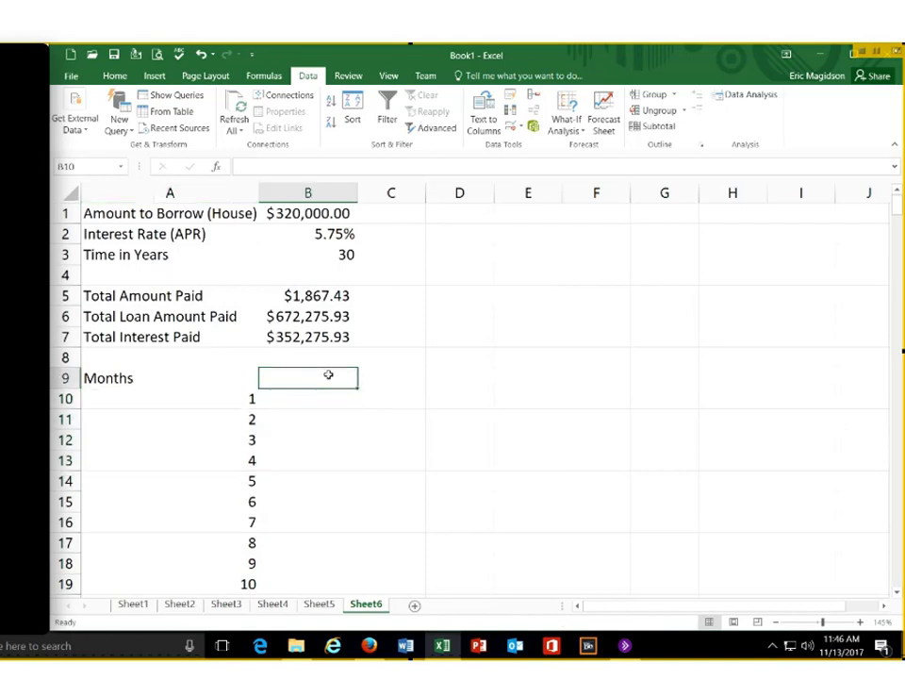
pyautogui.write('Beg Bal')
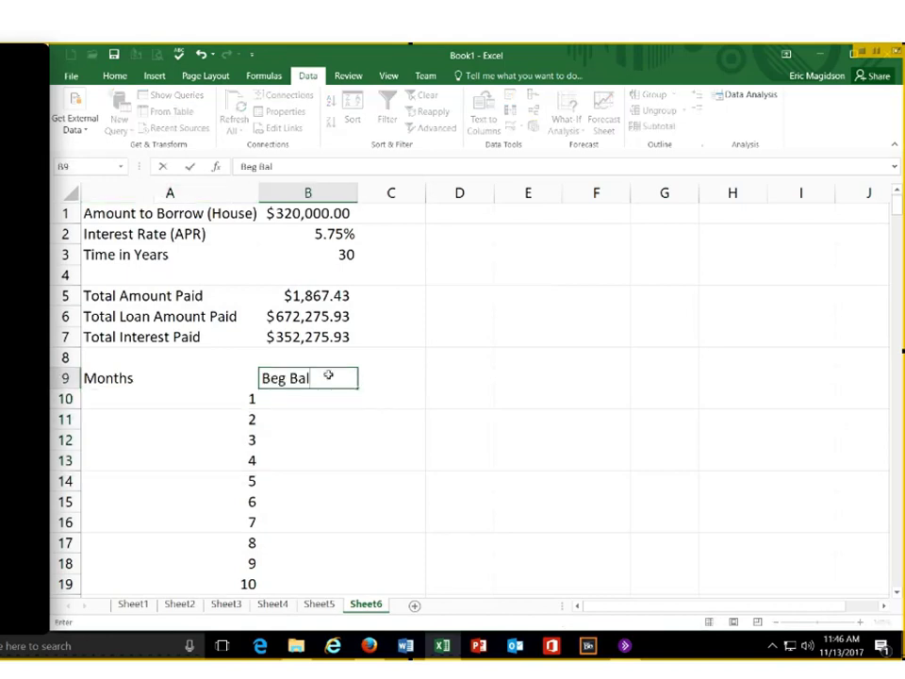
pyautogui.press('Return')
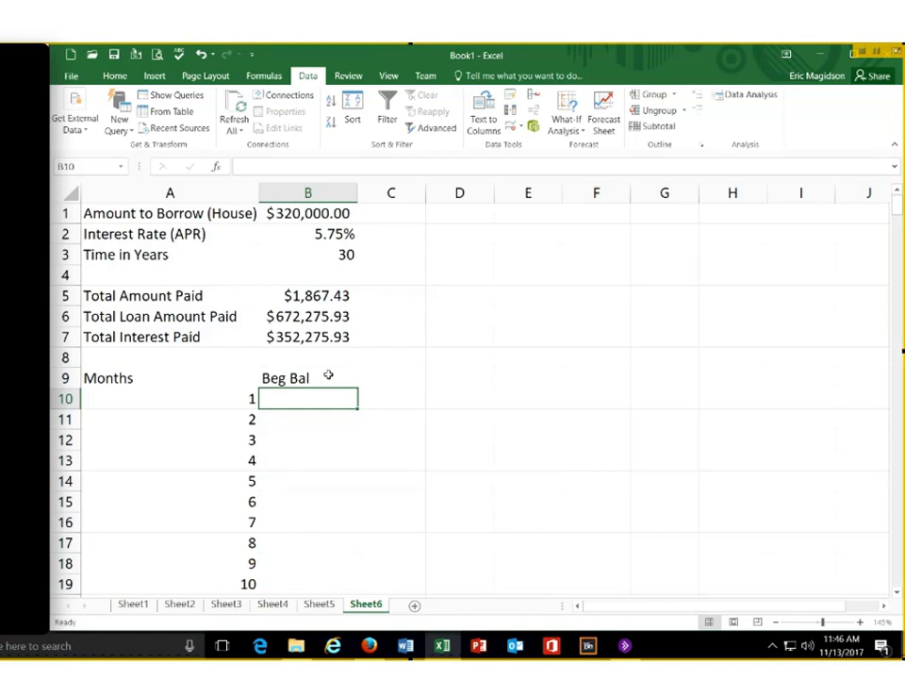
pyautogui.write('=')
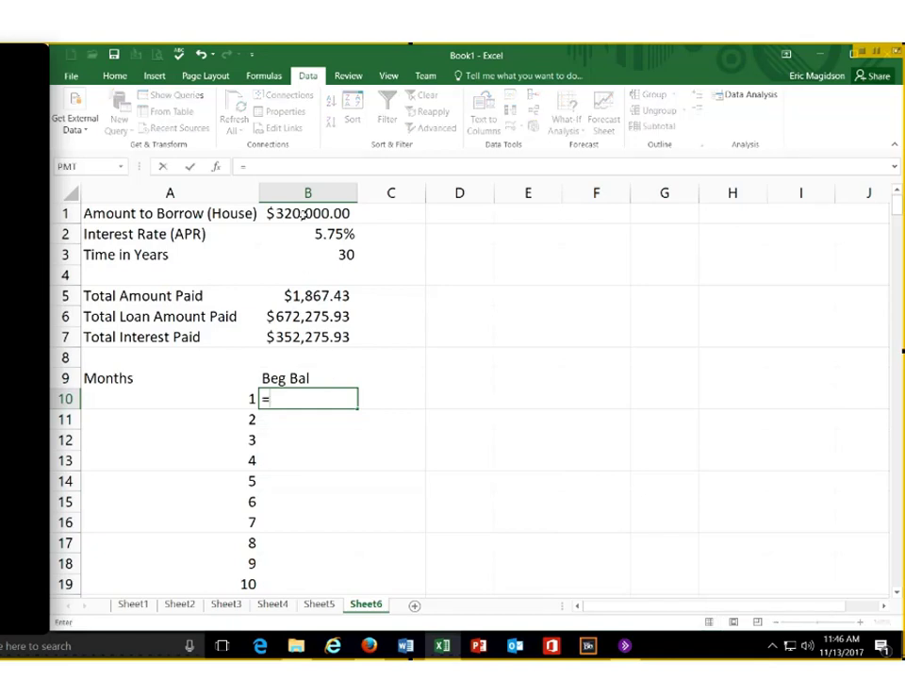
pyautogui.click(303, 214)
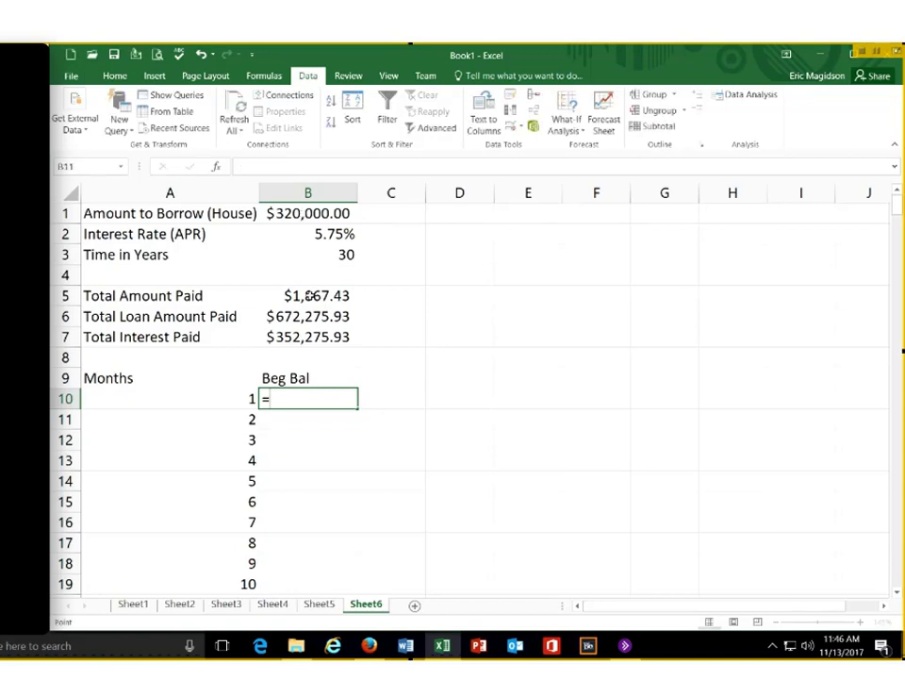
pyautogui.press('Return')
# Enter the heading Monthly Pmt in C9 and autofit column C to its text
pyautogui.click(413, 384)
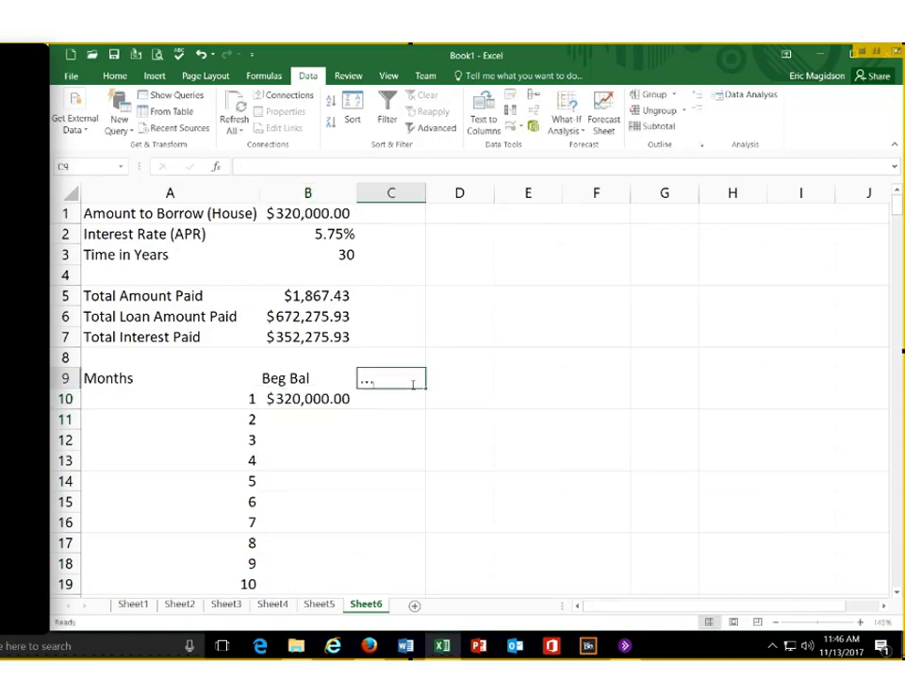
pyautogui.write('Mont')
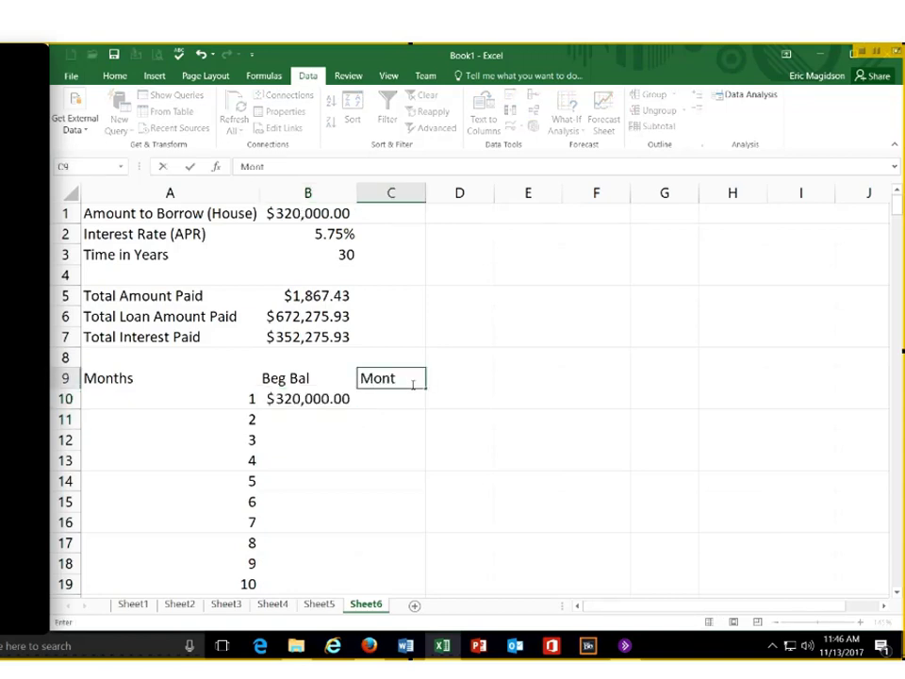
pyautogui.write('hly Pmt')
pyautogui.press('Tab')
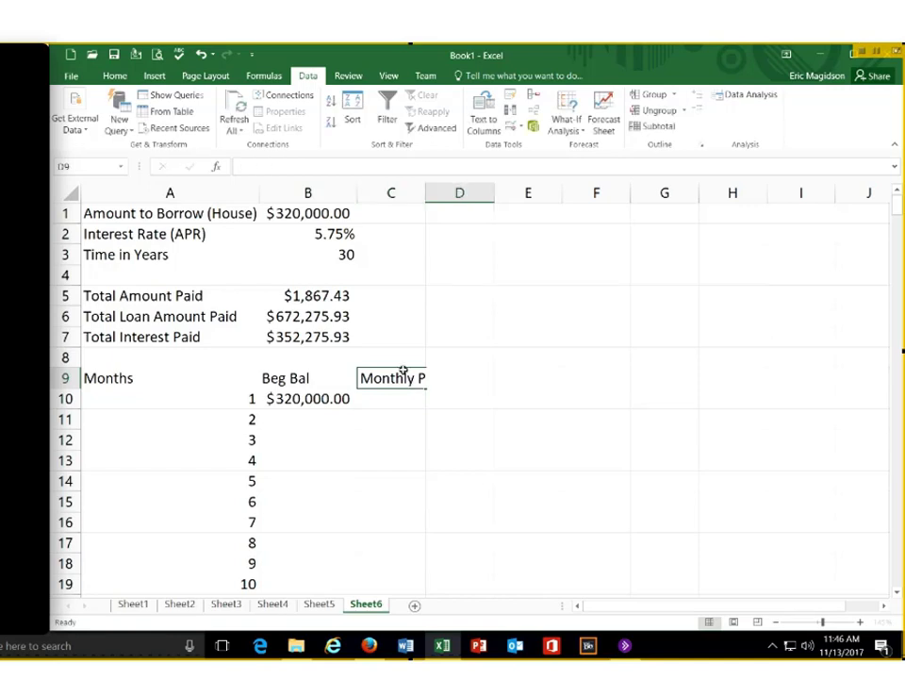
pyautogui.doubleClick(425, 192)
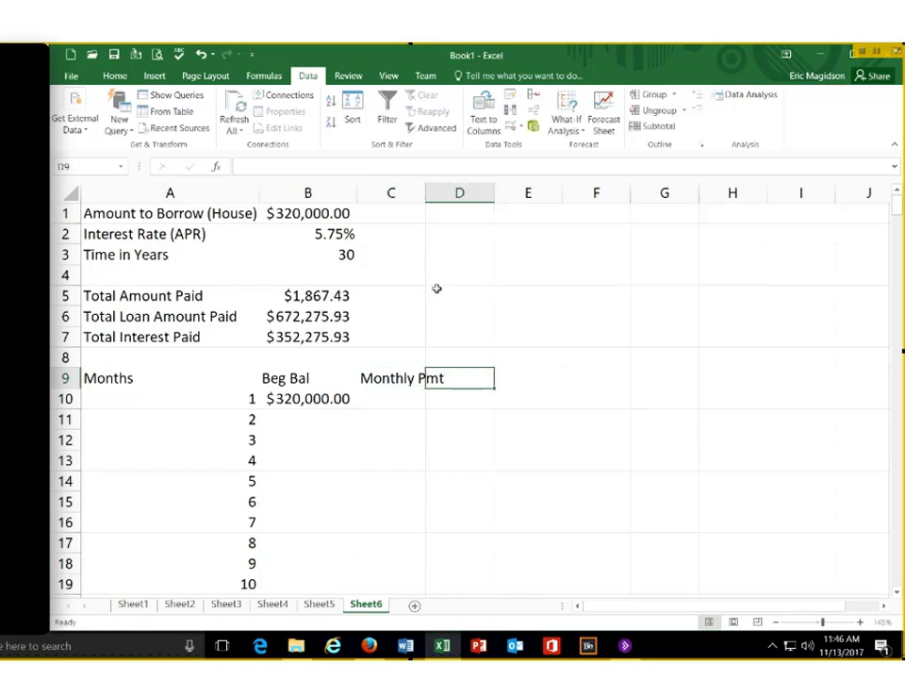
# Link C10 to the monthly payment with the absolute reference =$B$5 and copy the formula down to C11
pyautogui.click(393, 402)
pyautogui.write('=')
pyautogui.click(314, 298)
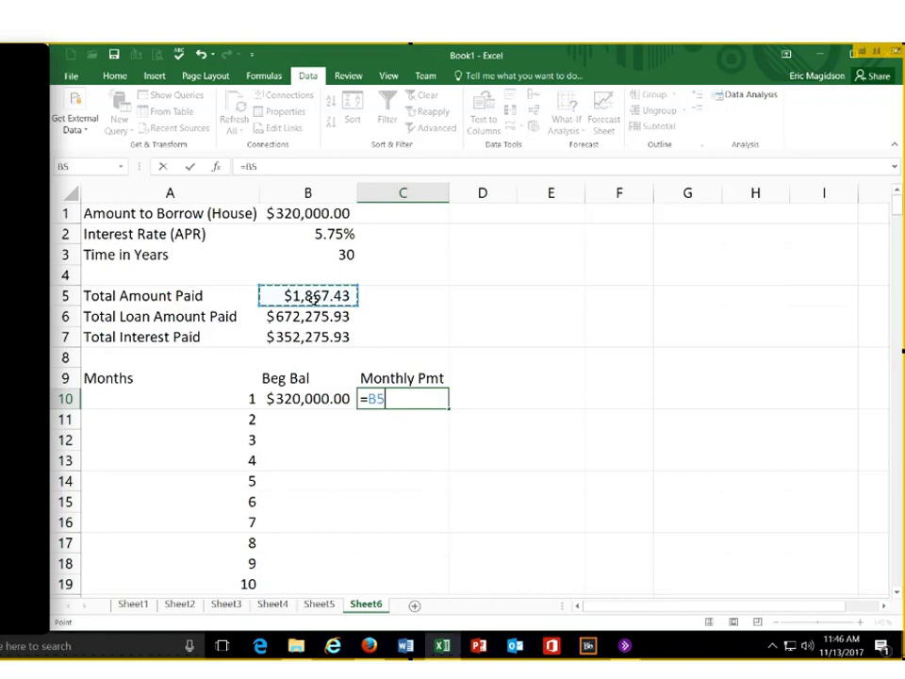
pyautogui.press('F4')
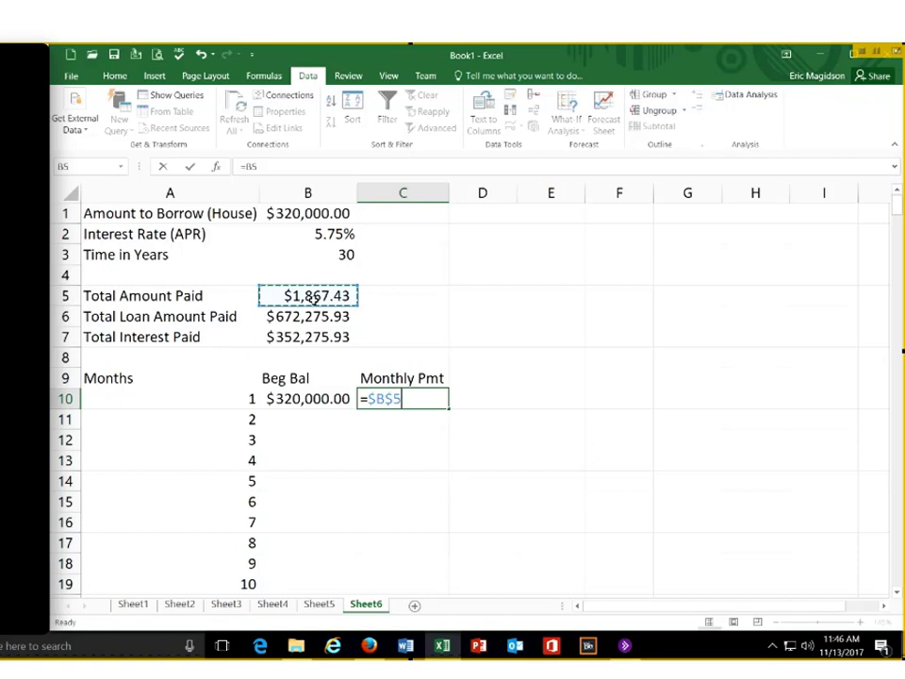
pyautogui.press('Return')
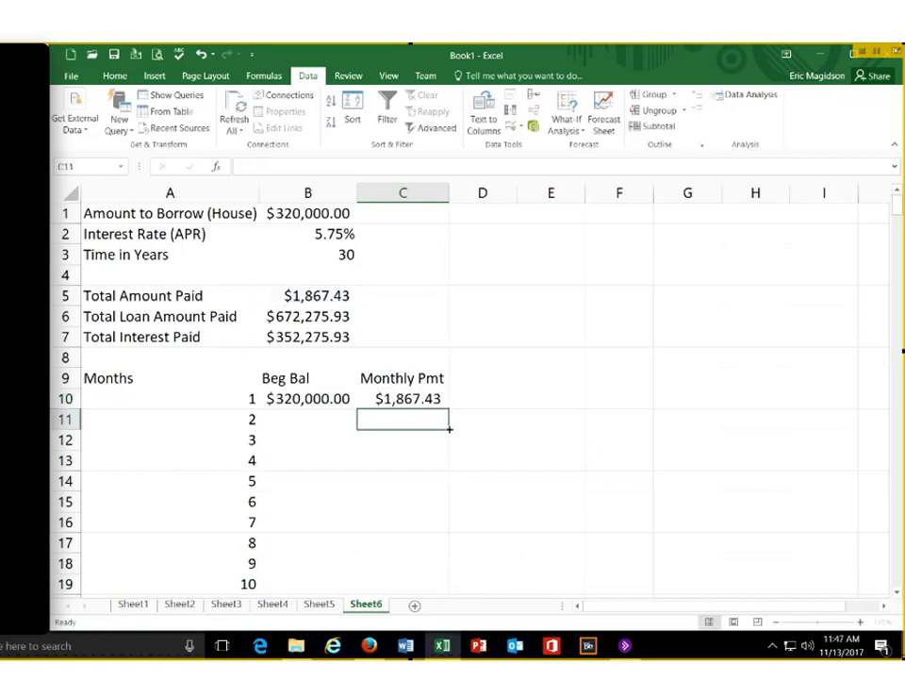
pyautogui.doubleClick(450, 430)
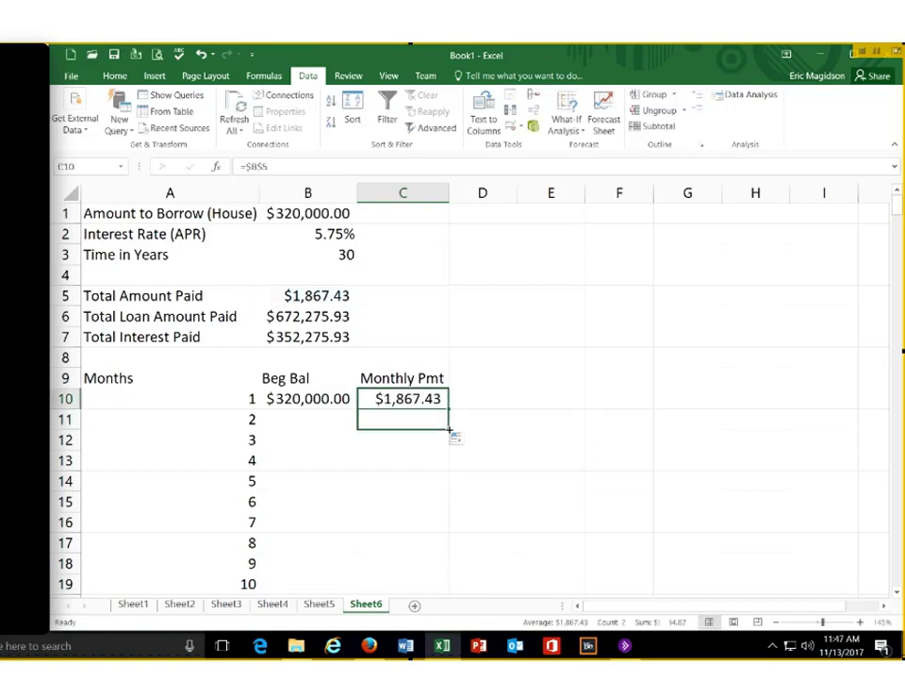
# Enter the heading Interest in D9 and the heading Principle in E9
pyautogui.click(483, 375)
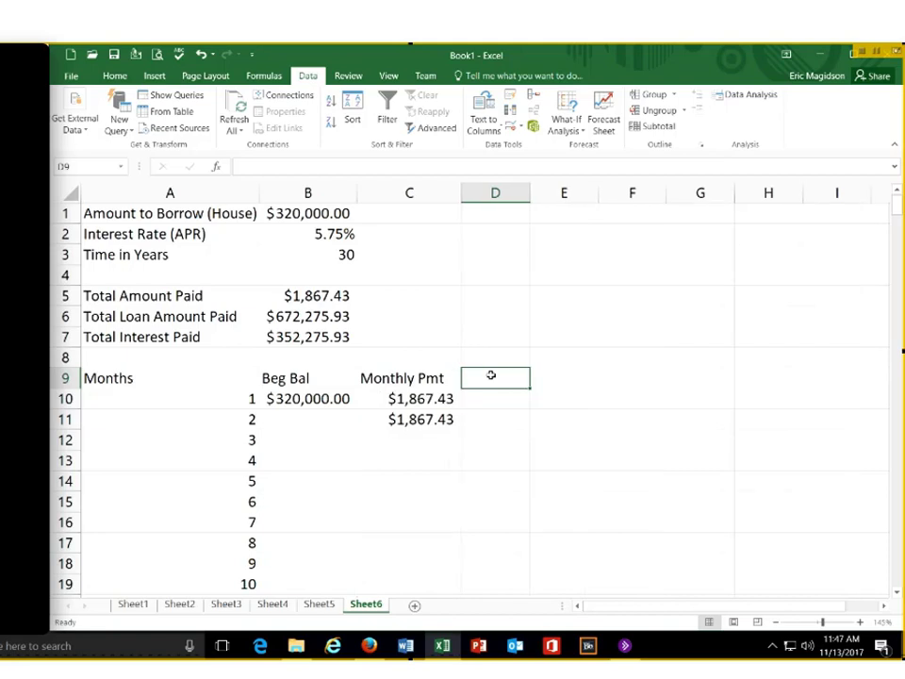
pyautogui.write('Int')
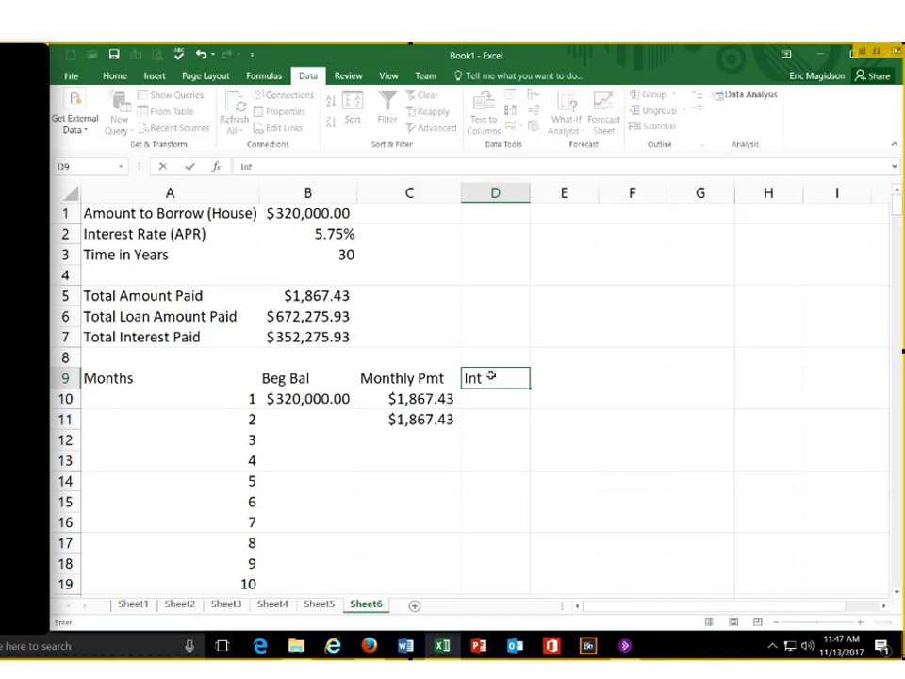
pyautogui.write('erest')
pyautogui.press('Tab')
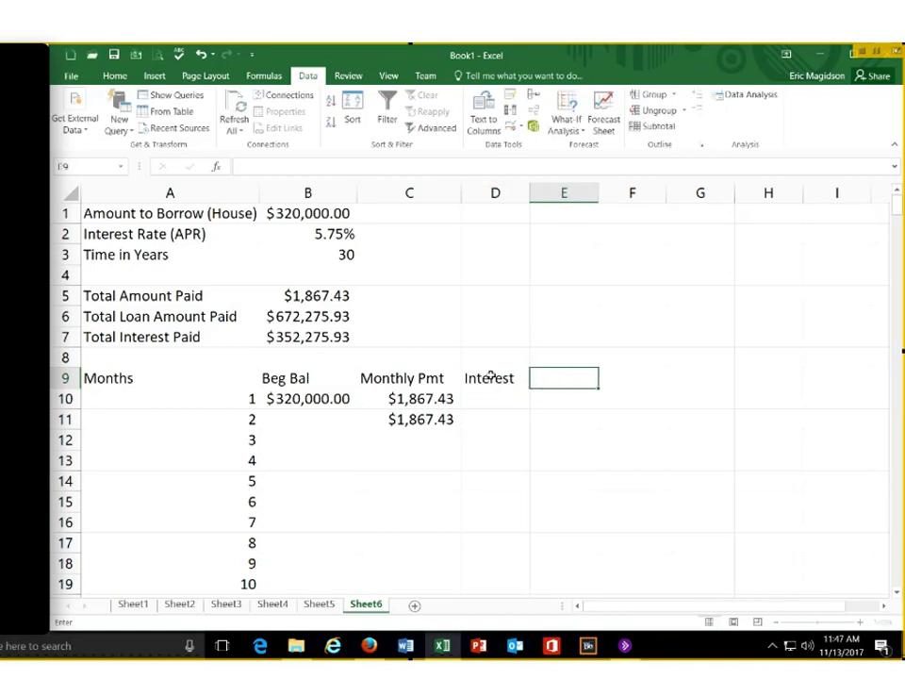
pyautogui.write('Pricip')
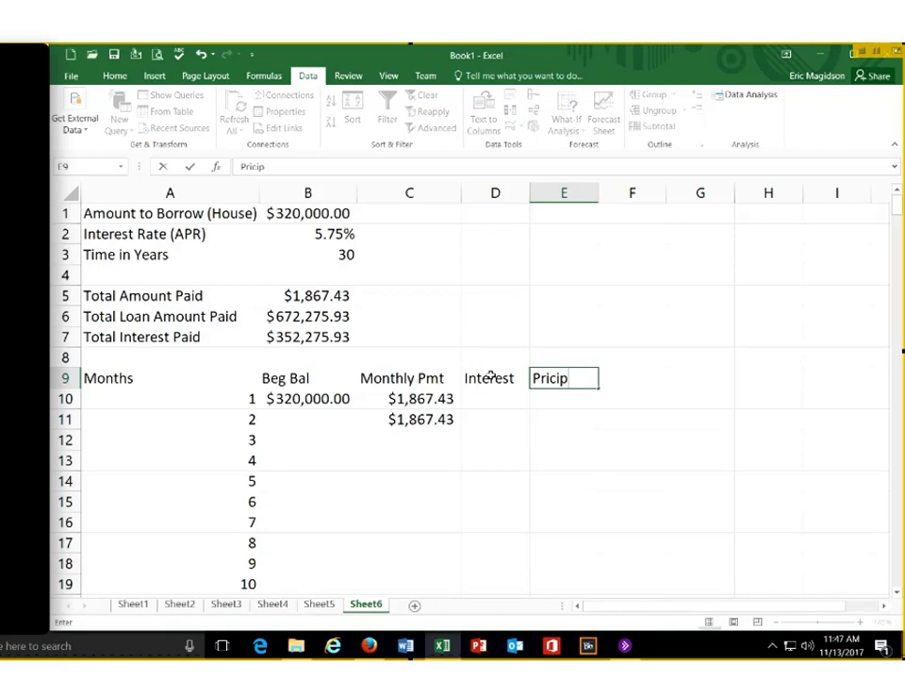
pyautogui.write('le')
pyautogui.press('Return')
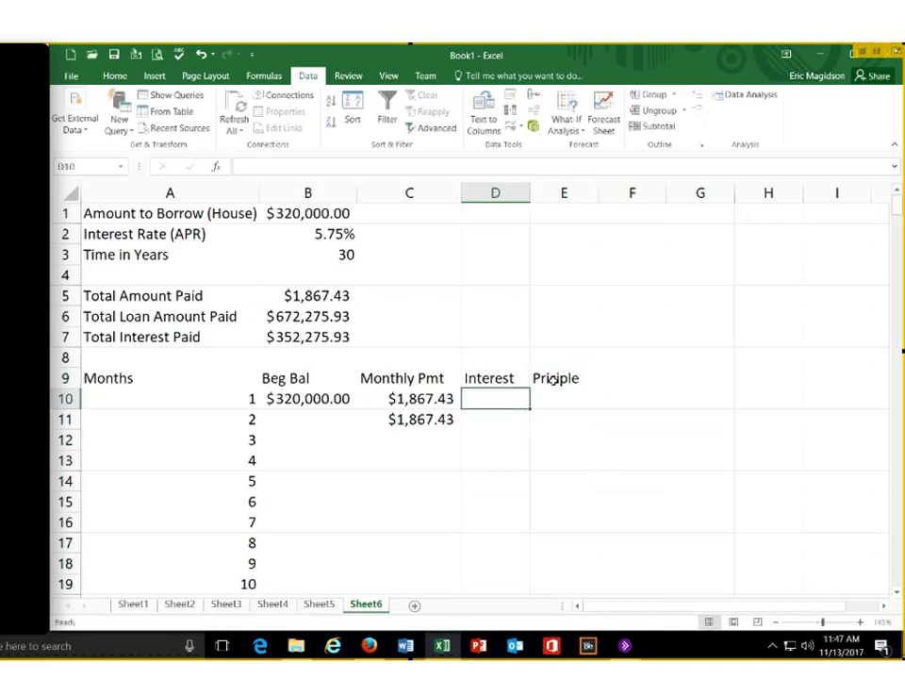
pyautogui.doubleClick(554, 378)
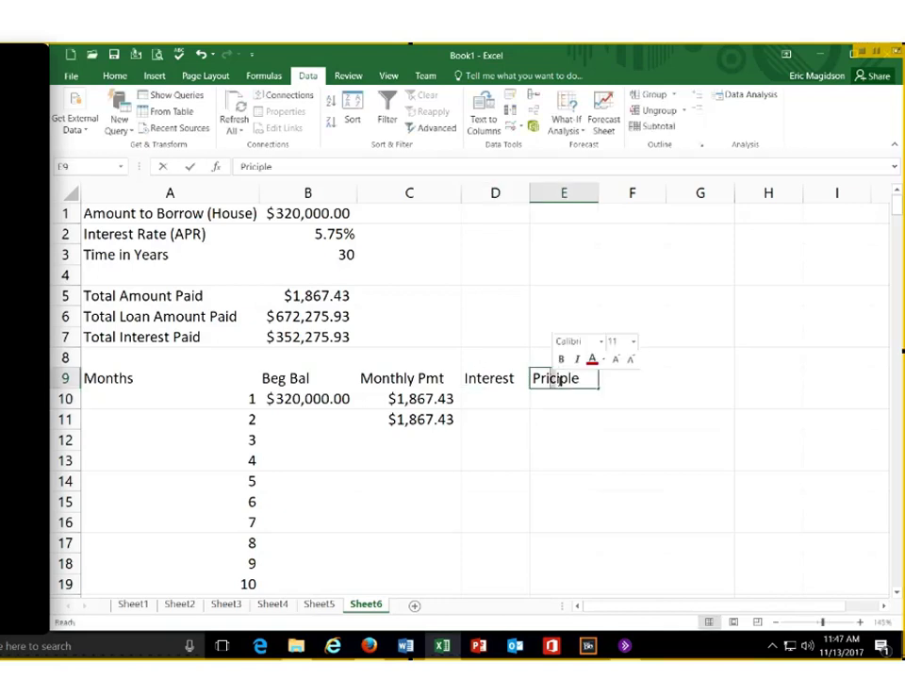
pyautogui.write('n')
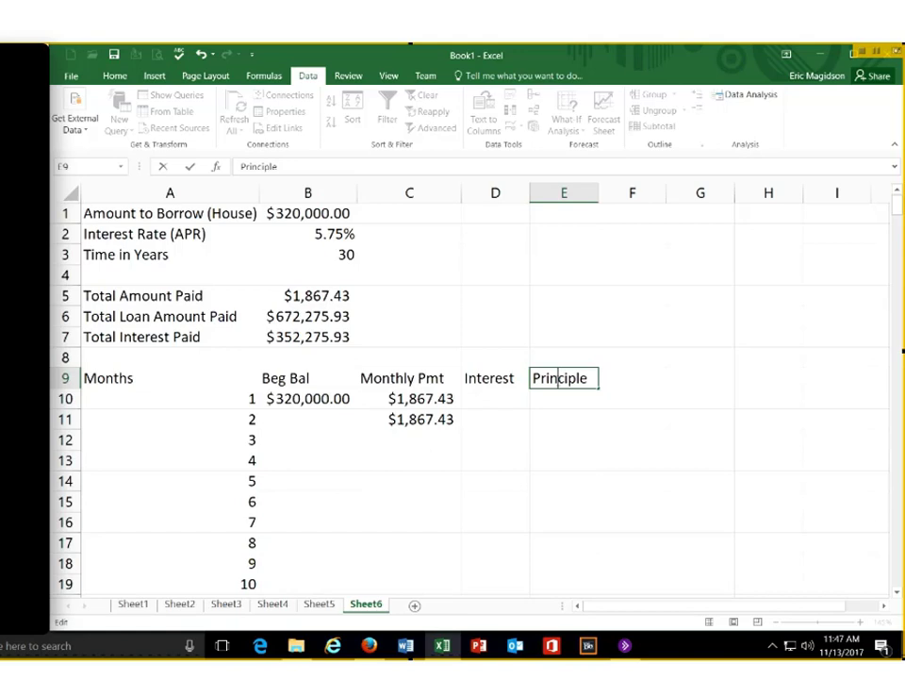
# Enter the heading Ending bal in F9
pyautogui.click(613, 378)
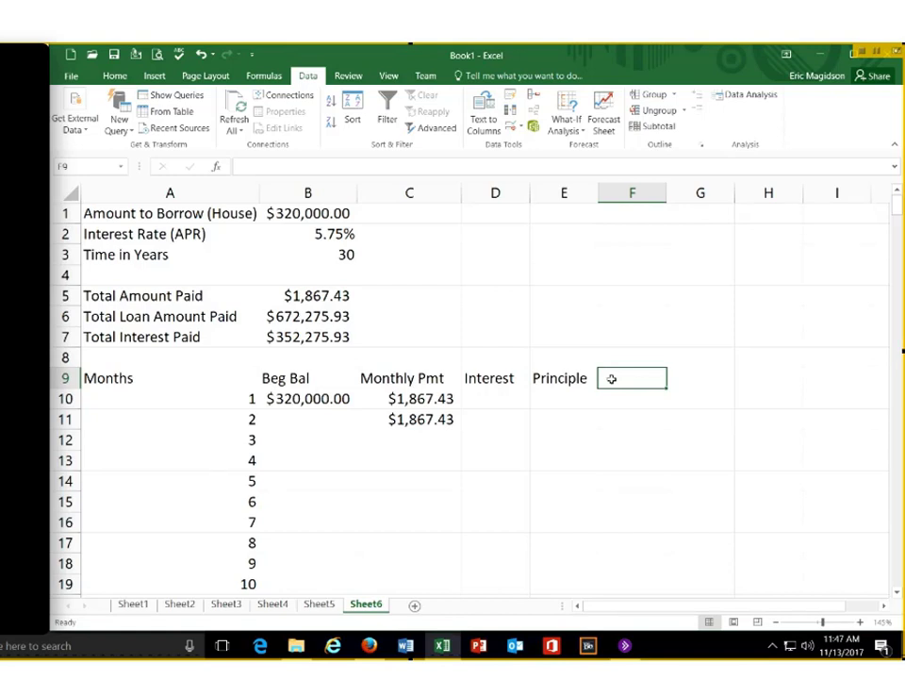
pyautogui.write('Ending b')
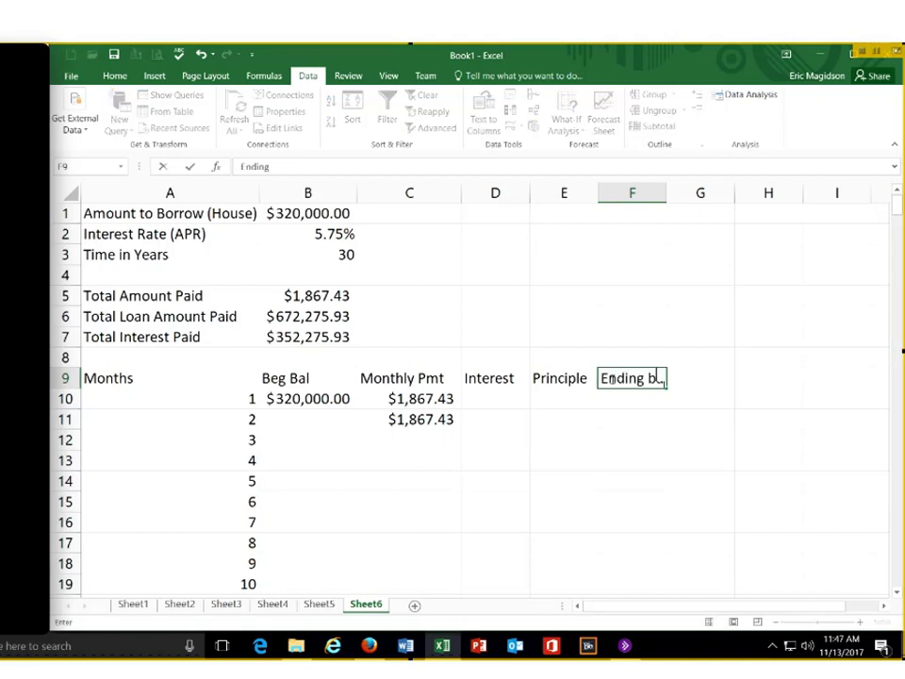
pyautogui.press('Return')
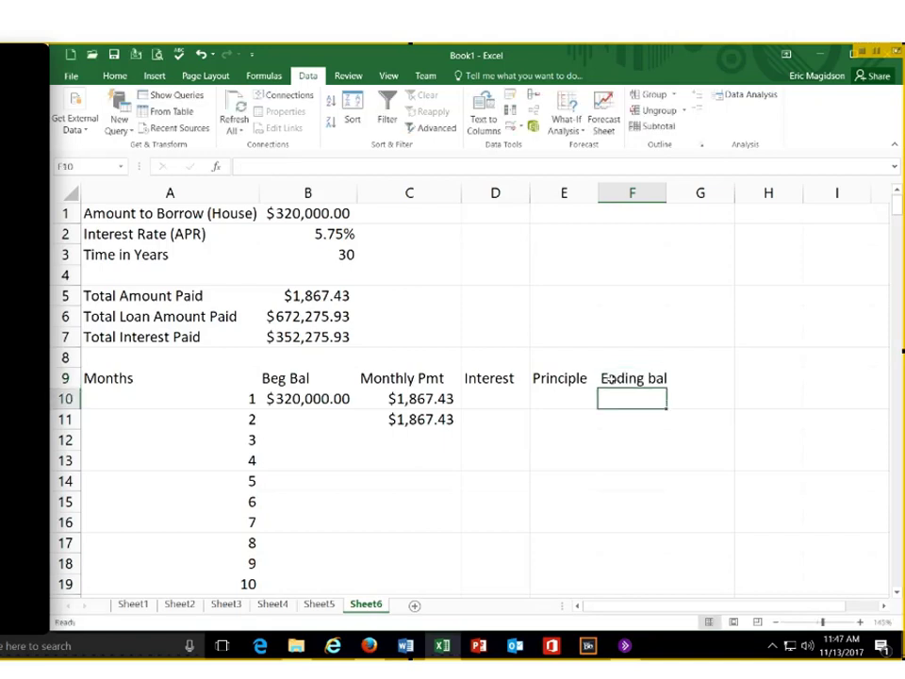
# Remove the copied payment from C11, keeping the one in C10
pyautogui.press('Left')
pyautogui.press('Left')
pyautogui.press('Left')
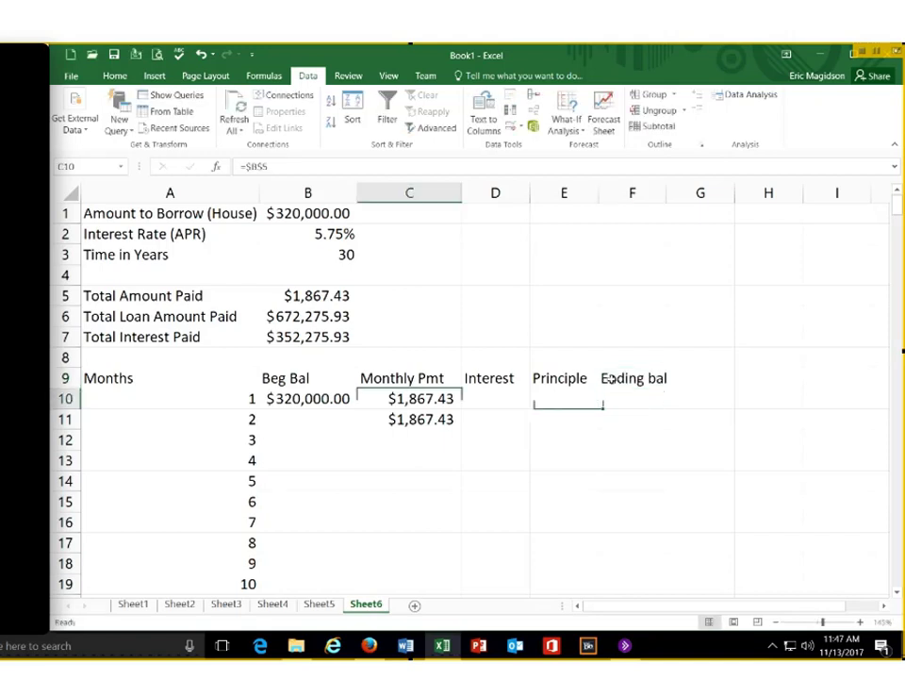
pyautogui.hotkey('shift', 'Down')
pyautogui.hotkey('ctrl', 'z')
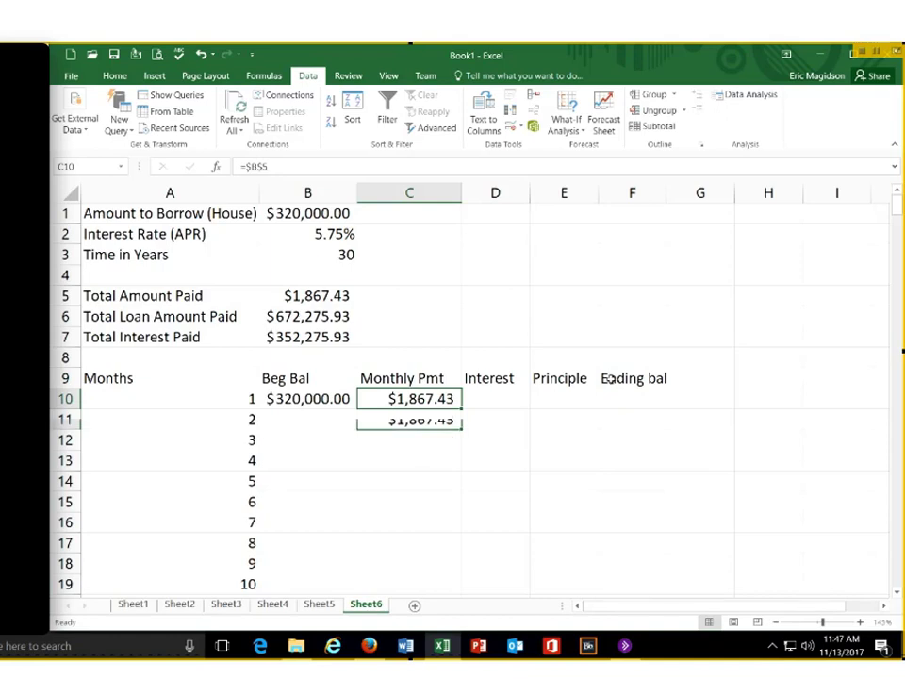
# Calculate the first month's interest in D10 with the formula =B10*(B2/12)
pyautogui.press('Right')
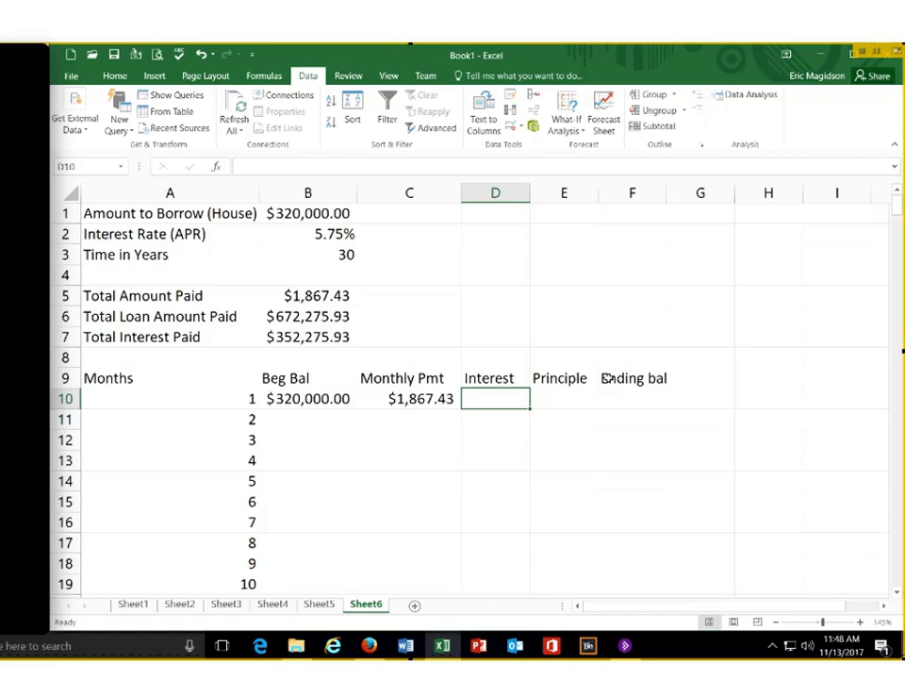
pyautogui.write('=')
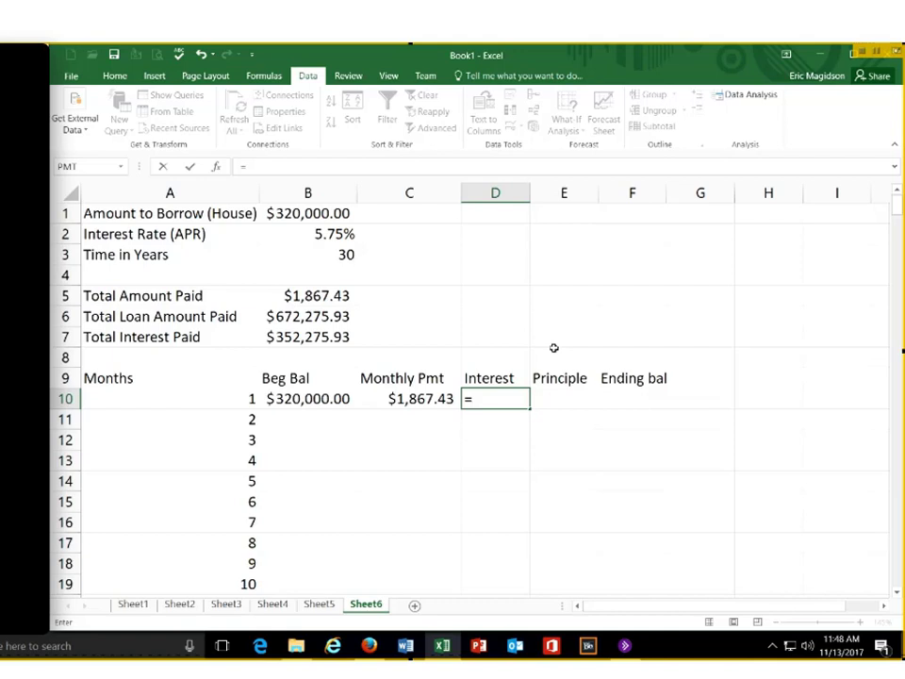
pyautogui.click(317, 399)
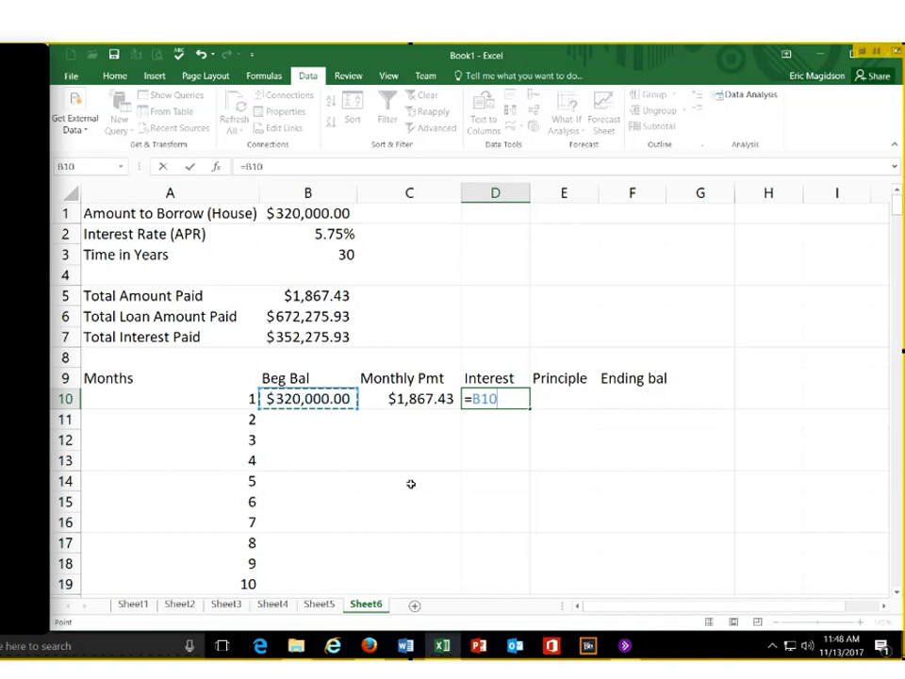
pyautogui.write('*')
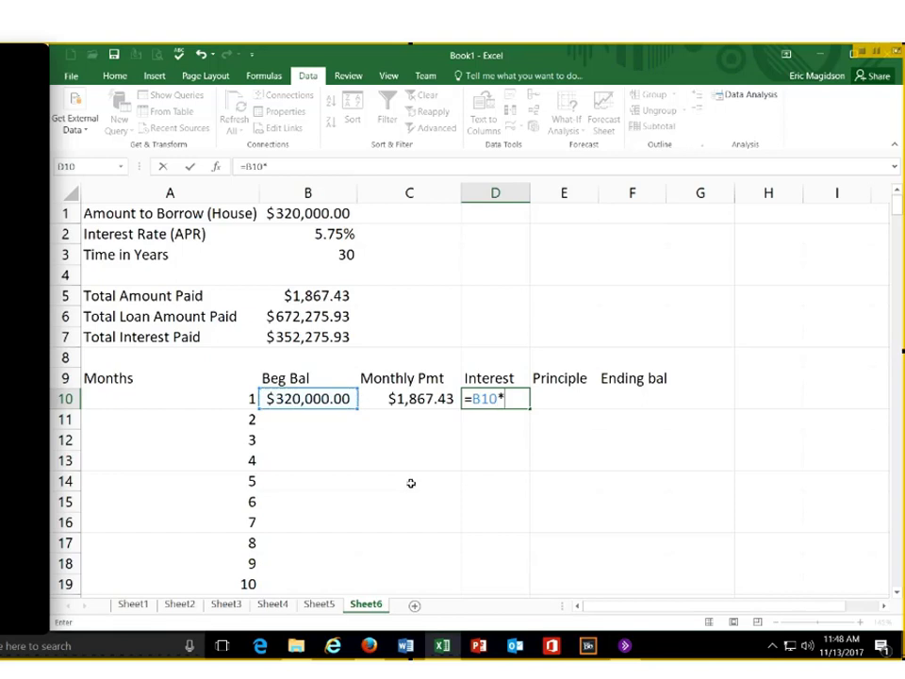
pyautogui.write('(')
pyautogui.write('B2/')
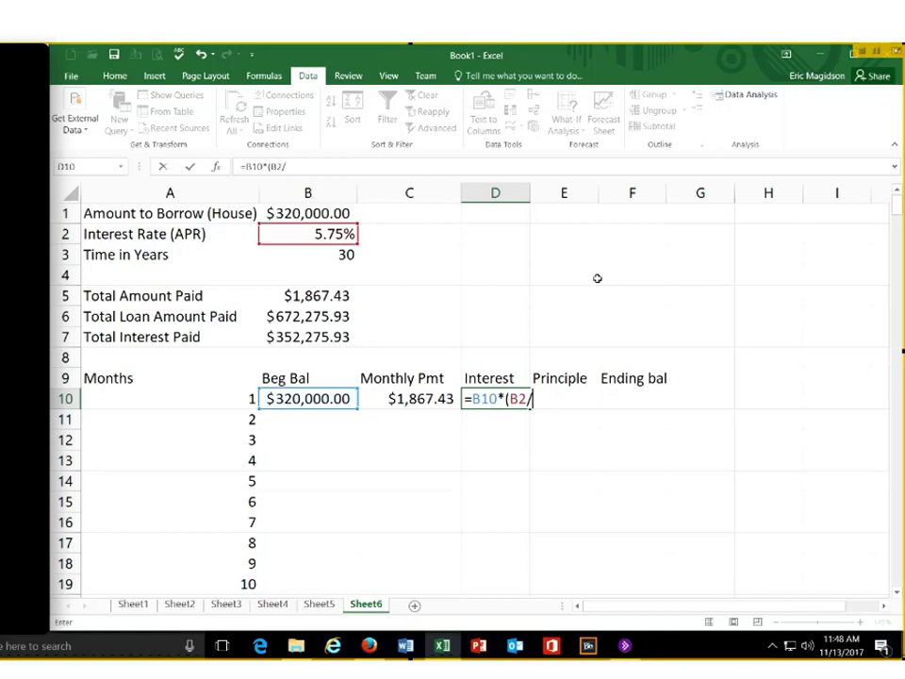
pyautogui.write('12)')
pyautogui.press('Return')
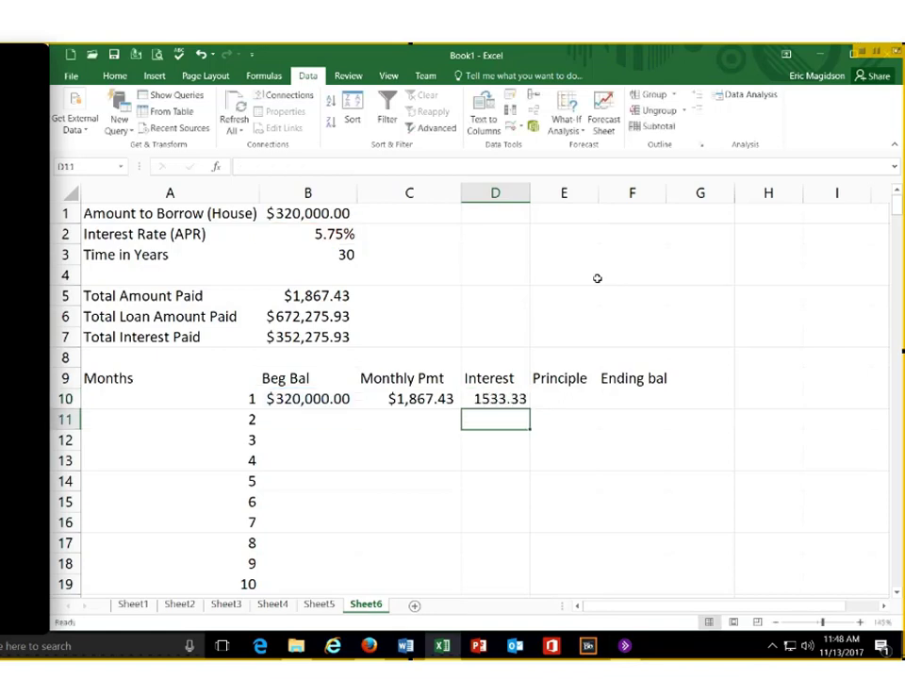
# Apply the Accounting number format to the first month's interest in D10
pyautogui.click(503, 399)
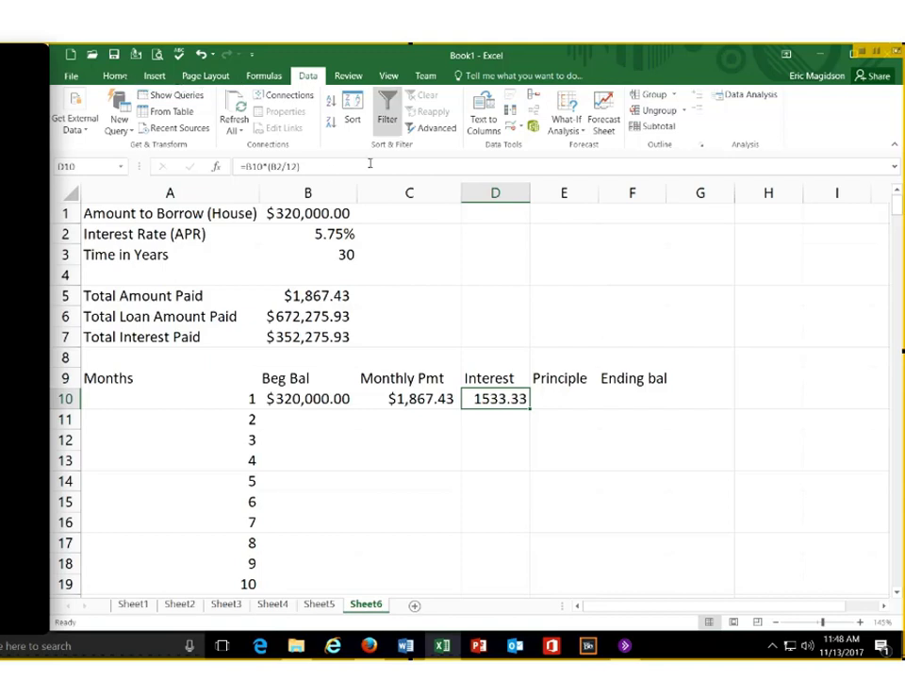
pyautogui.scroll(4, 450, 130)
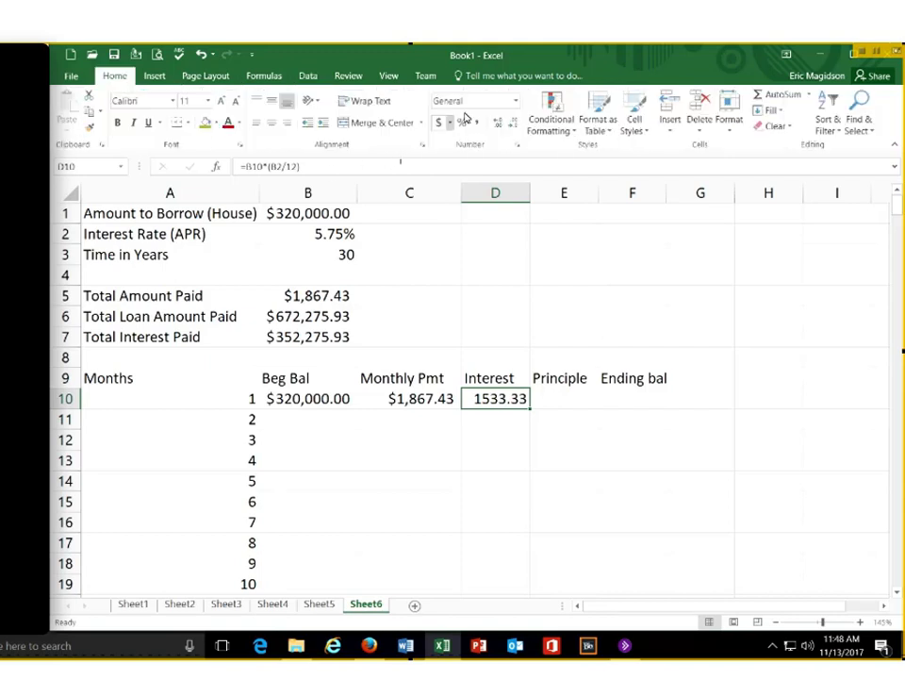
pyautogui.click(517, 102)
pyautogui.click(514, 210)
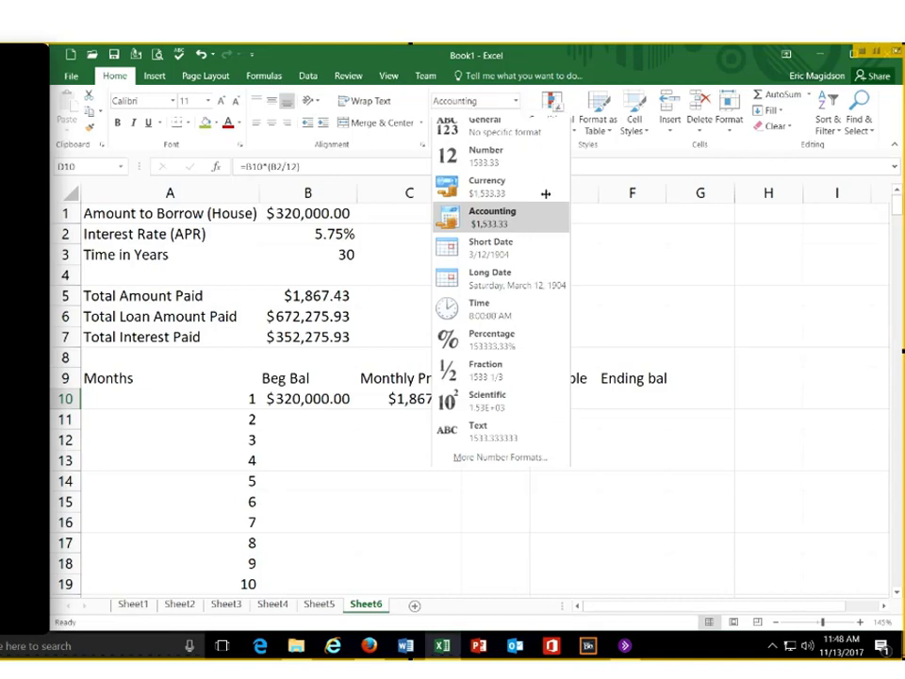
# Calculate the first month's principal in E10 as monthly payment minus interest with =C10-D10
pyautogui.click(589, 404)
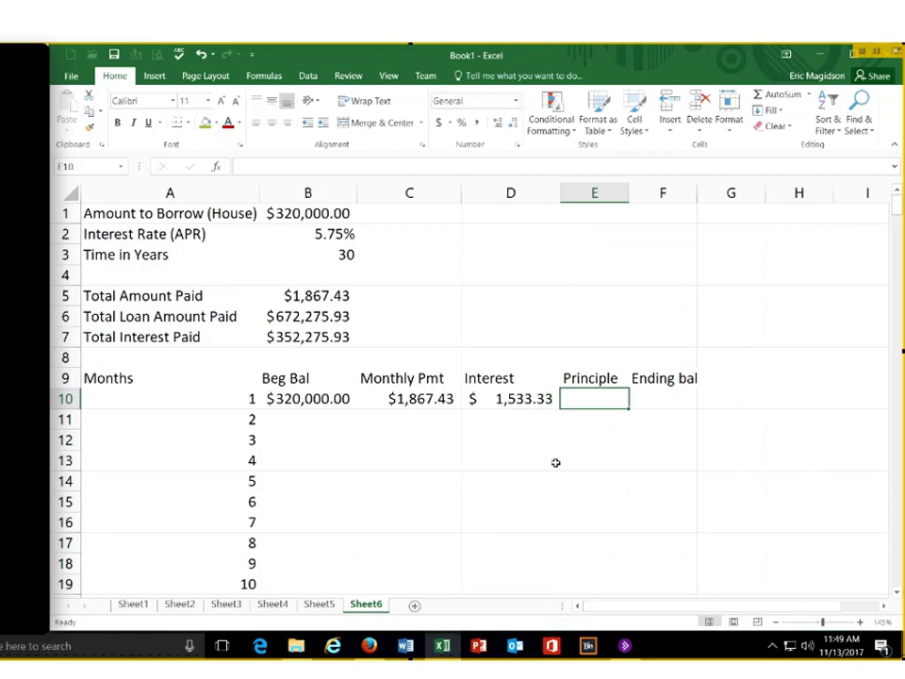
pyautogui.write('=')
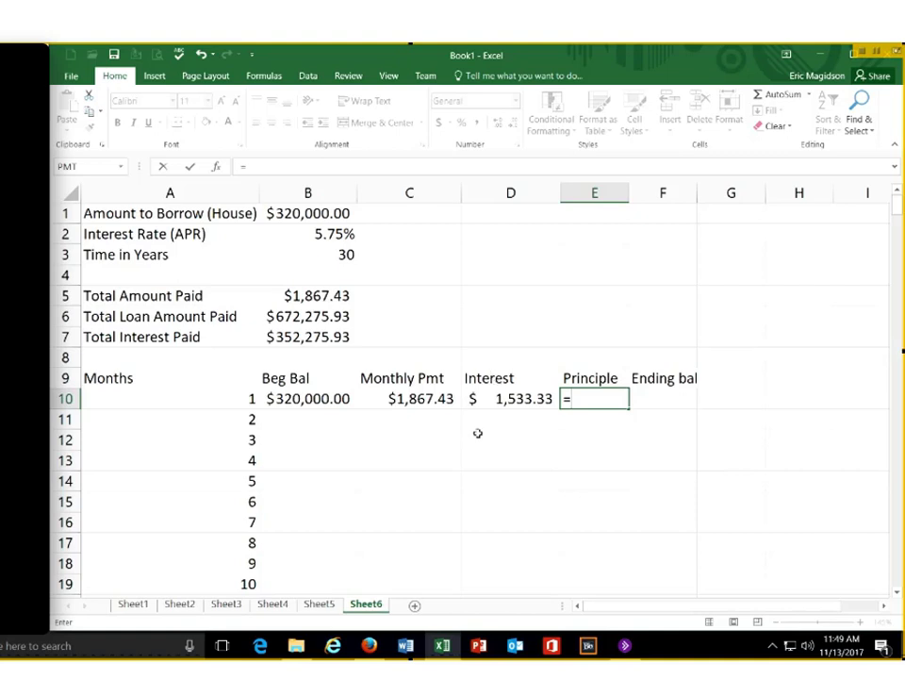
pyautogui.click(428, 399)
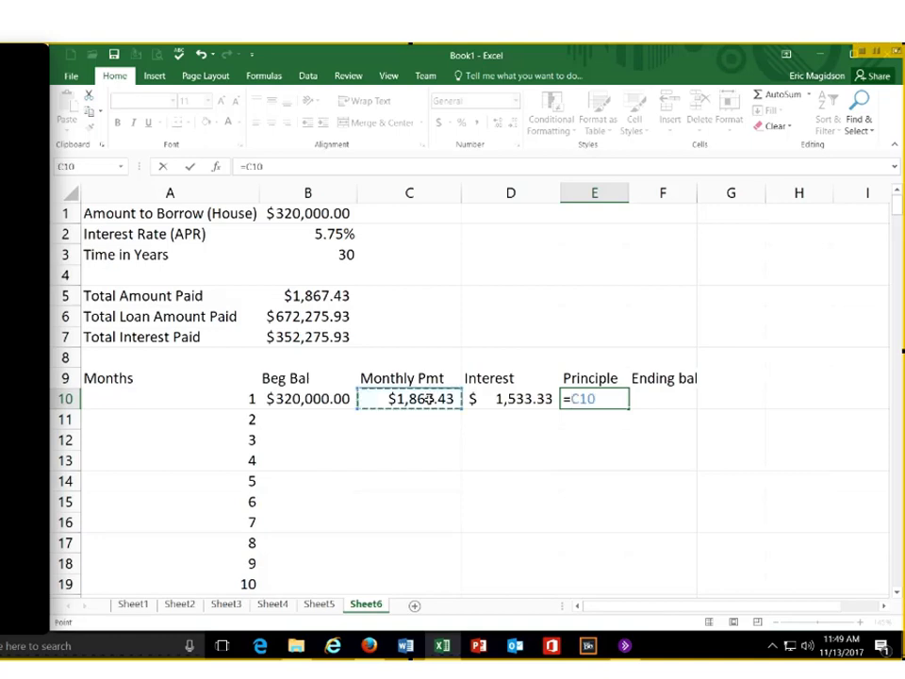
pyautogui.write('-')
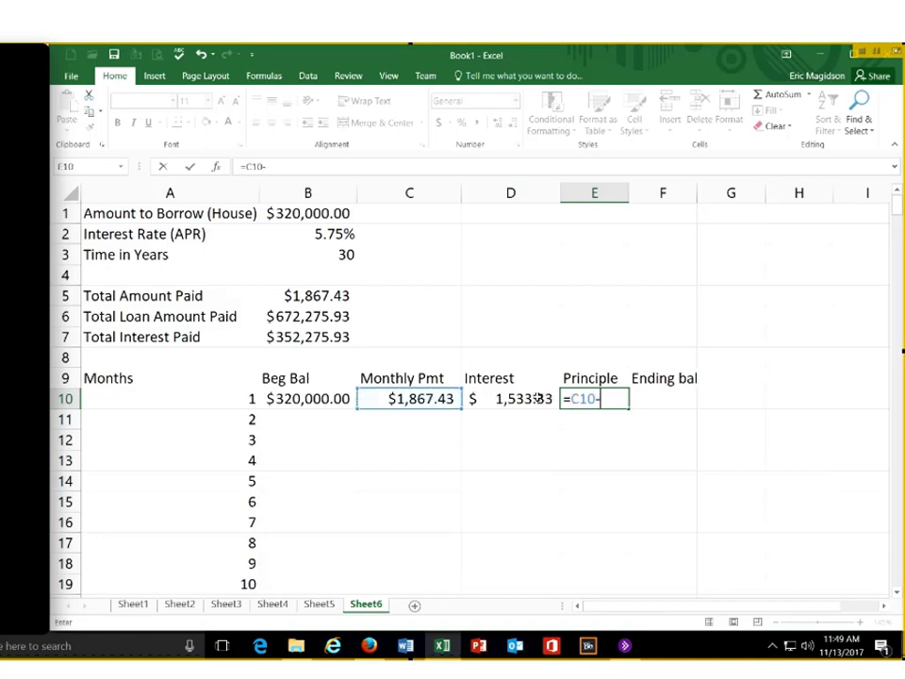
pyautogui.click(537, 399)
pyautogui.press('Return')
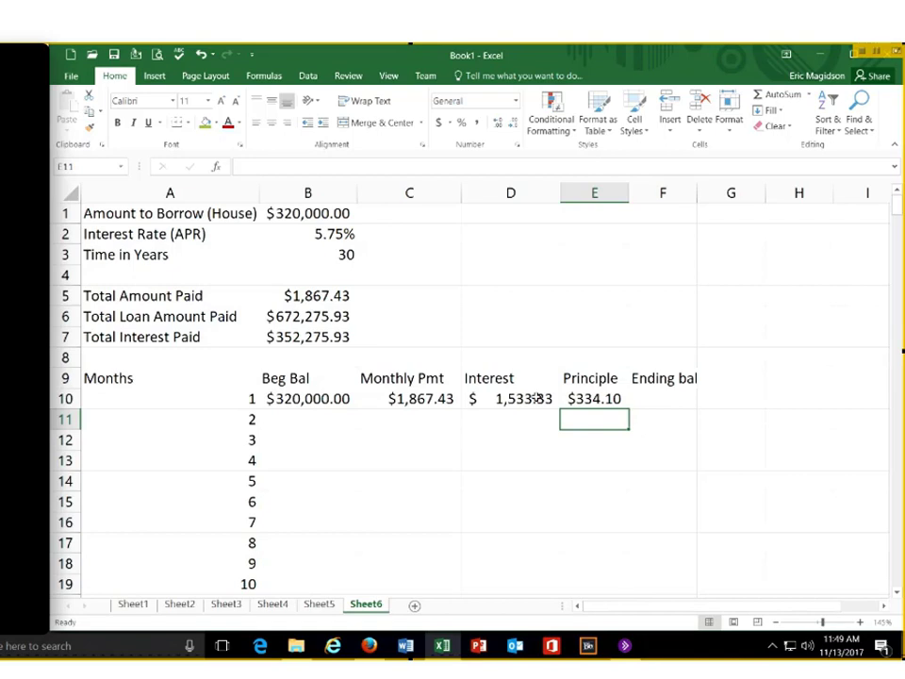
# Calculate the first month's ending balance in F10 as beginning balance minus principal with =B10-E10
pyautogui.press('Up')
pyautogui.press('Right')
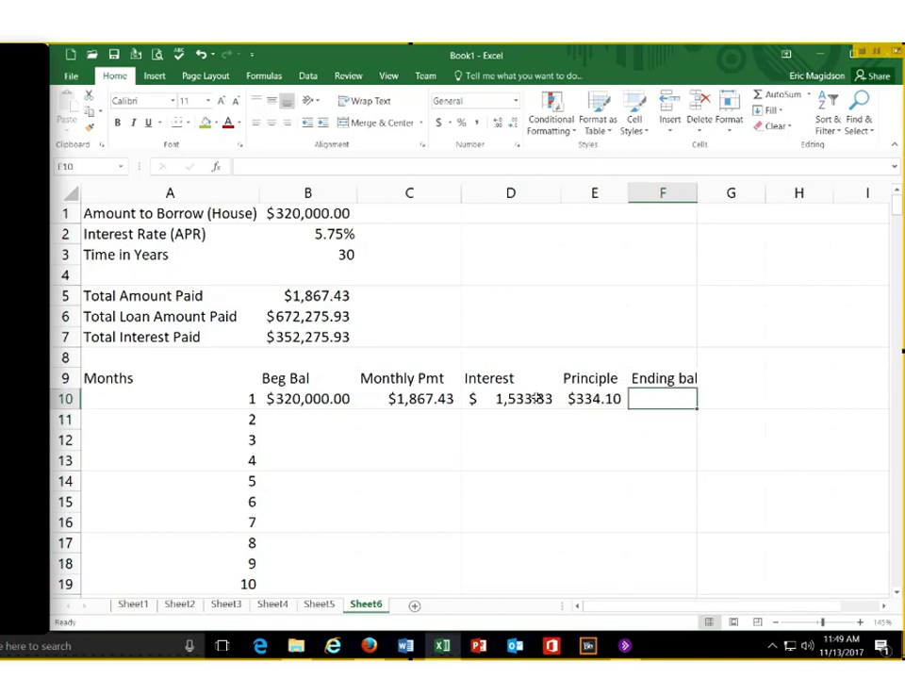
pyautogui.write('=')
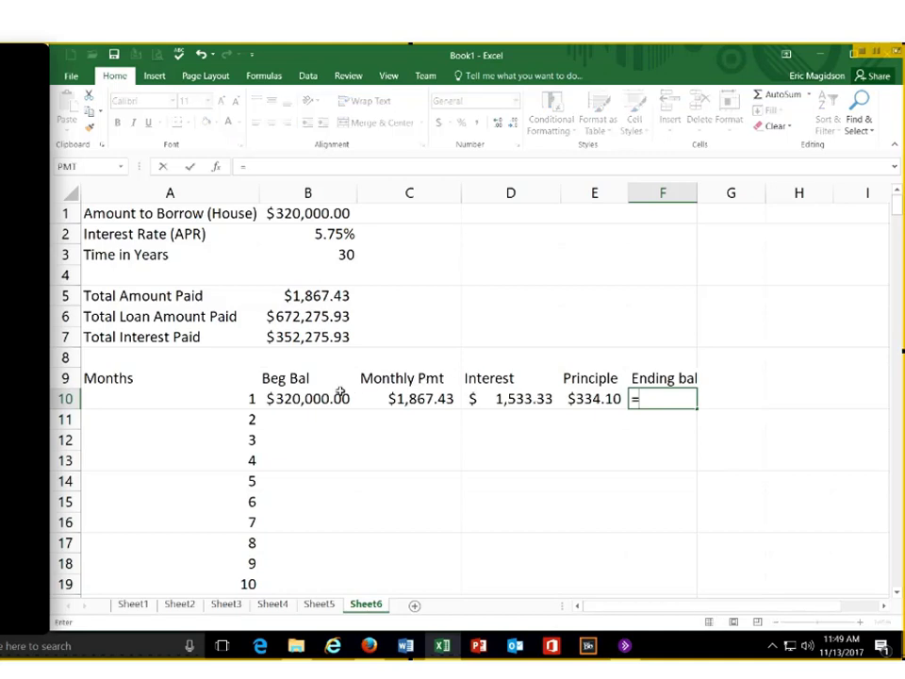
pyautogui.click(325, 400)
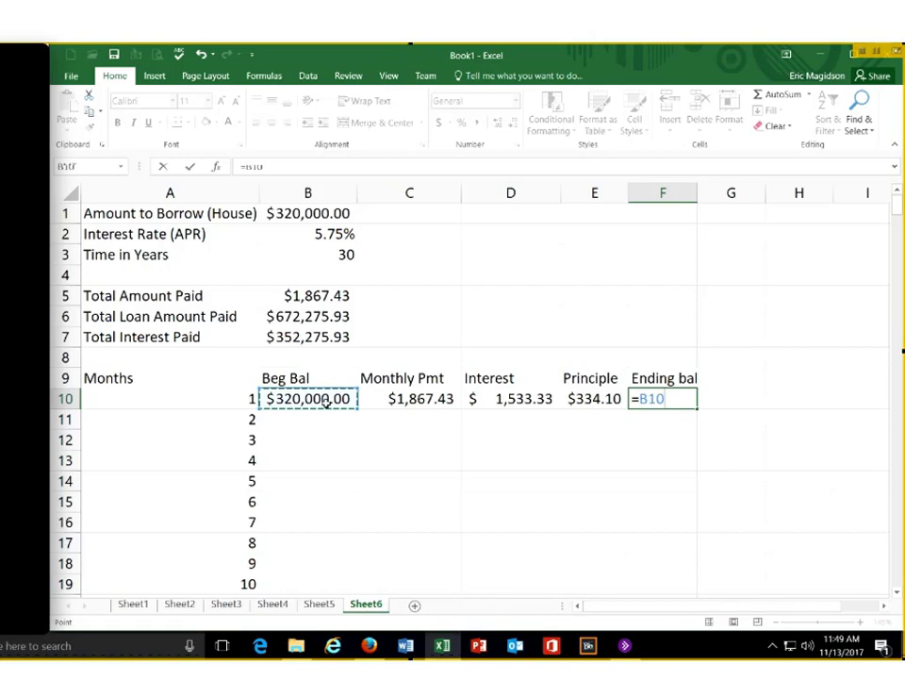
pyautogui.write('-')
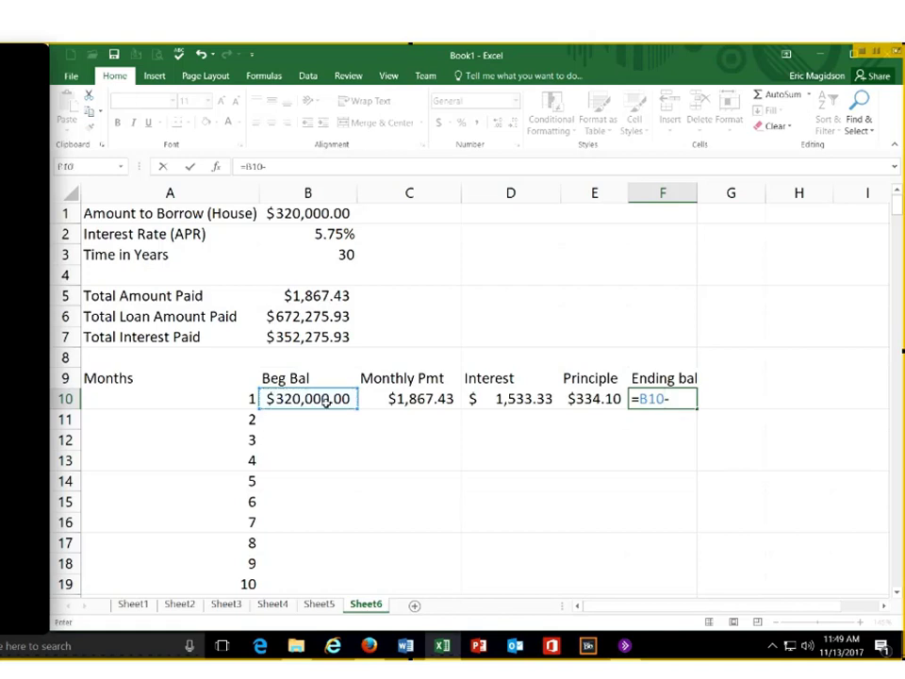
pyautogui.click(597, 400)
pyautogui.press('Return')
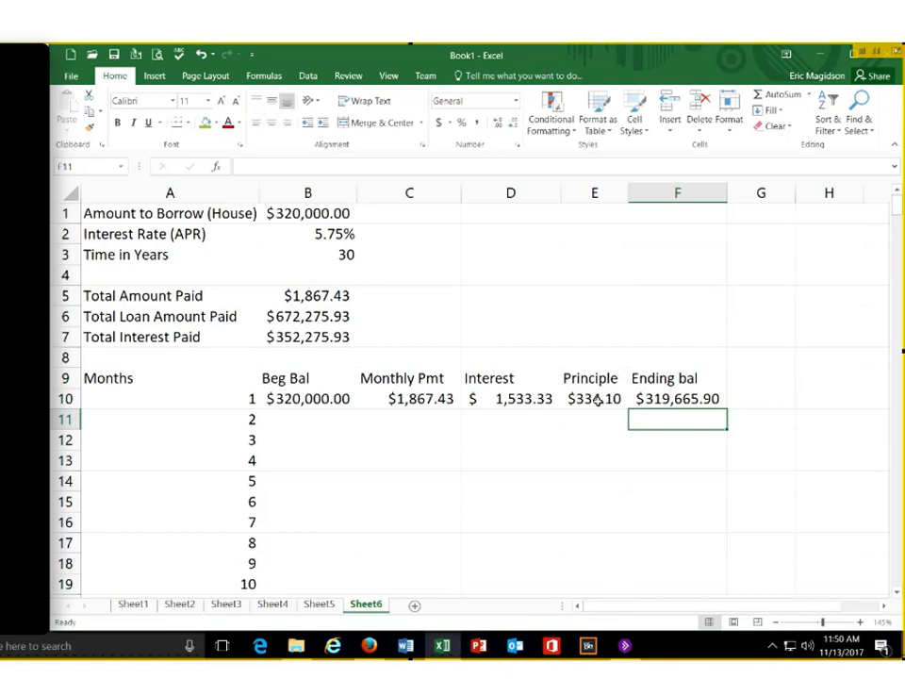
# Set month 2's beginning balance in B11 to month 1's ending balance with =F10
pyautogui.press('Left')
pyautogui.press('Left')
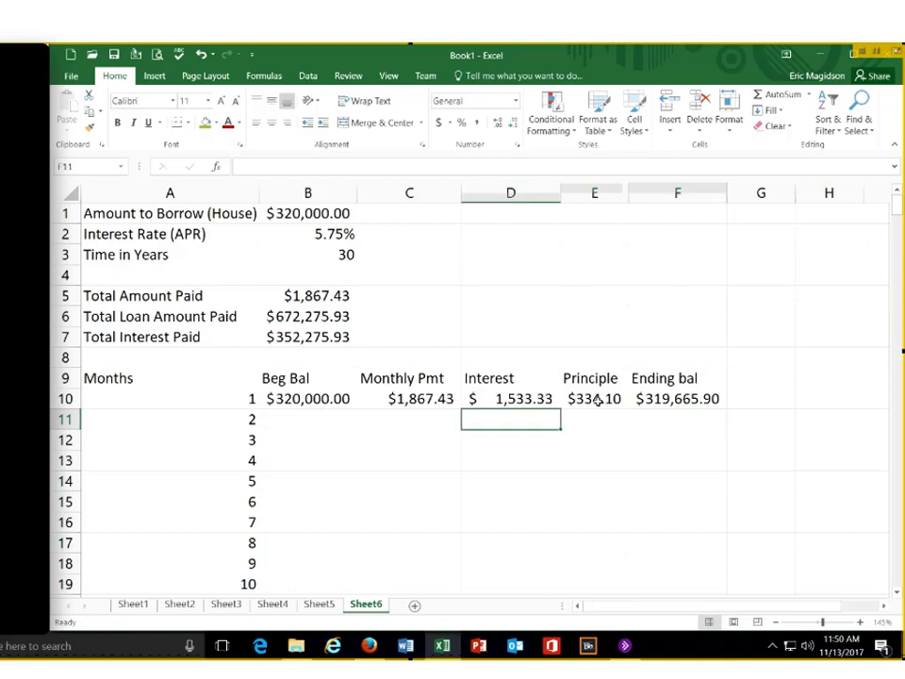
pyautogui.press('Left')
pyautogui.press('Left')
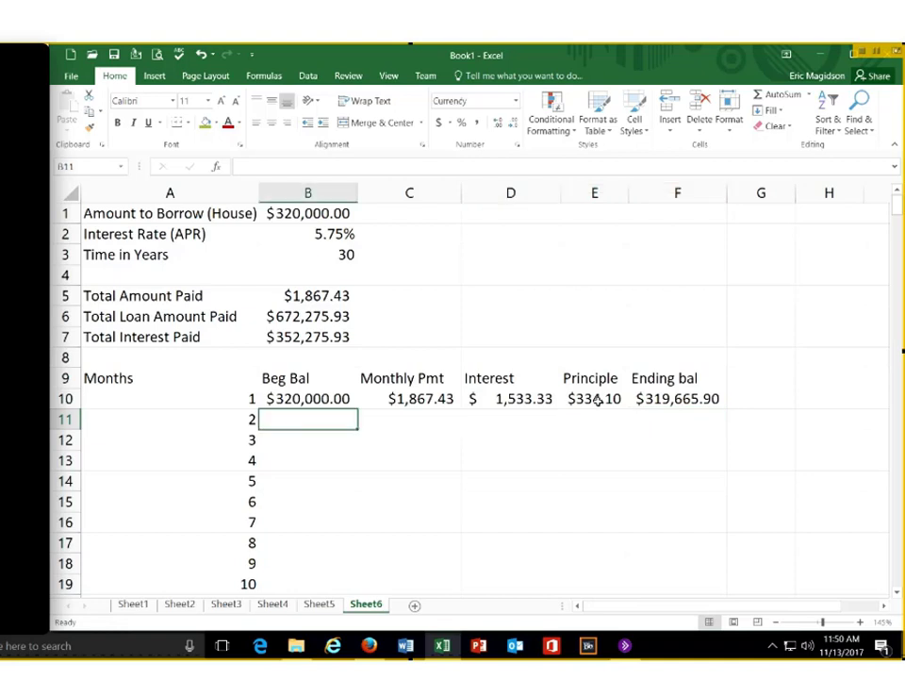
pyautogui.press('Up')
pyautogui.press('Right')
pyautogui.press('Right')
pyautogui.press('Right')
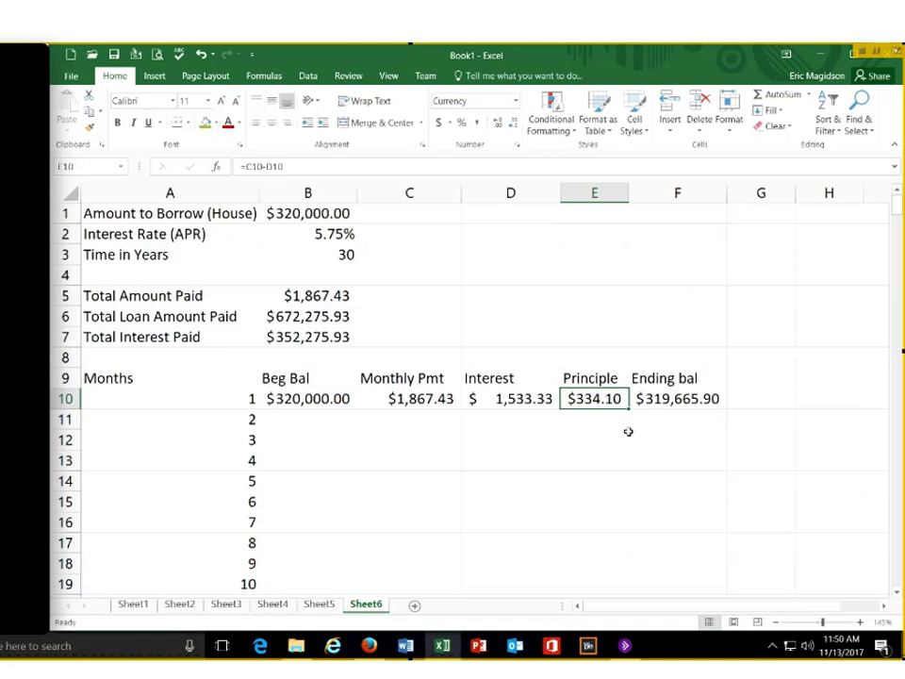
pyautogui.click(330, 420)
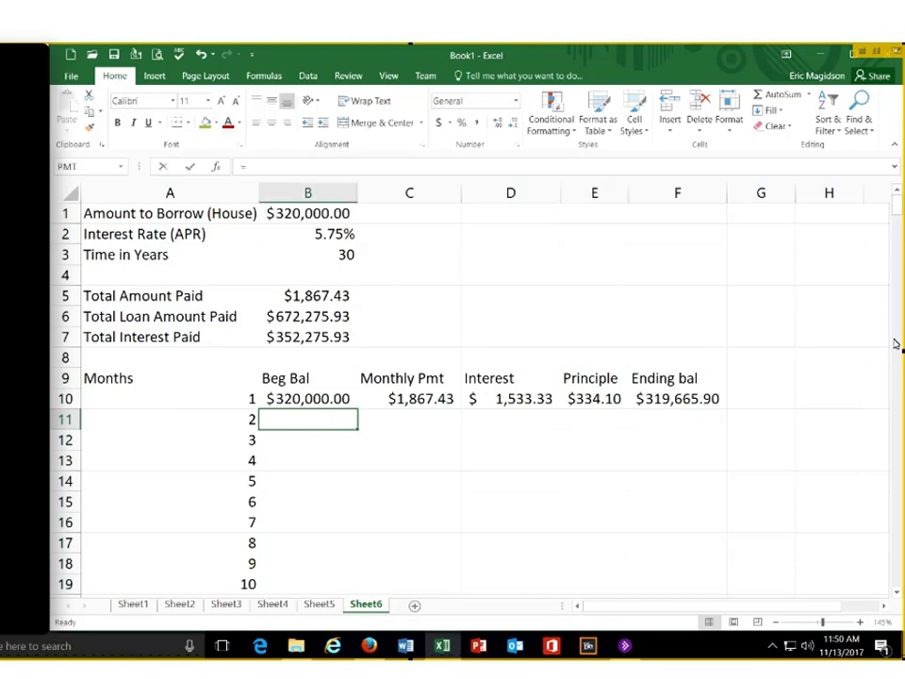
pyautogui.write('=')
pyautogui.click(670, 399)
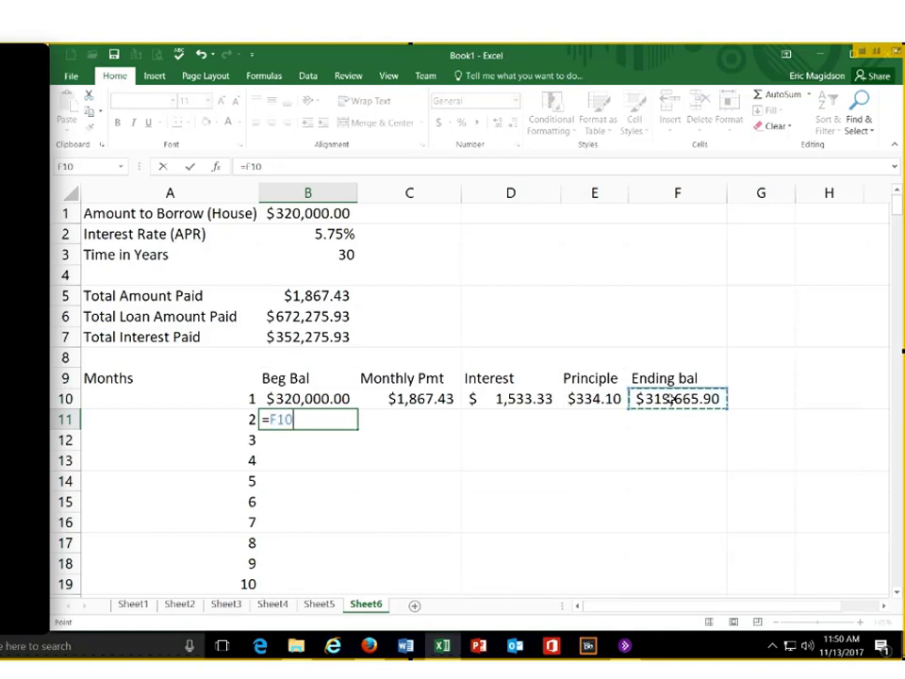
pyautogui.press('Return')
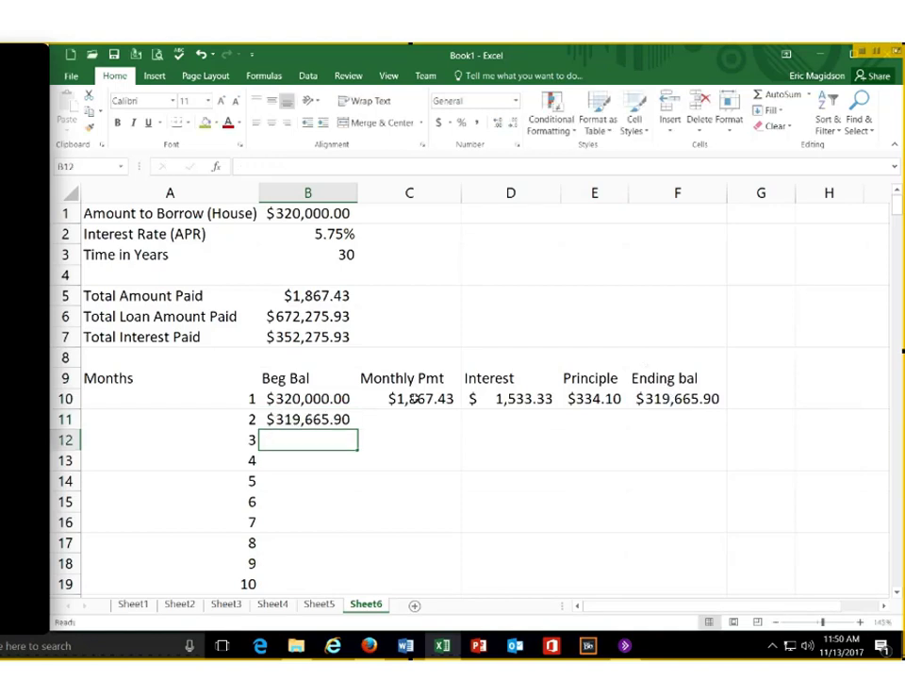
# Make the interest rate reference absolute in the D10 interest formula so it reads =B10*($B$2/12)
pyautogui.click(412, 399)
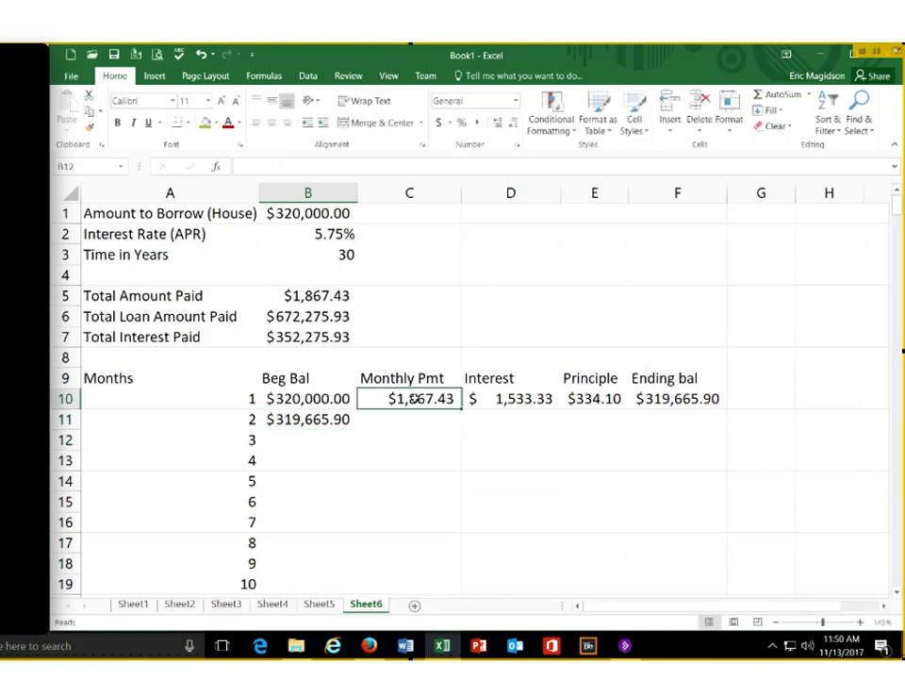
pyautogui.click(508, 401)
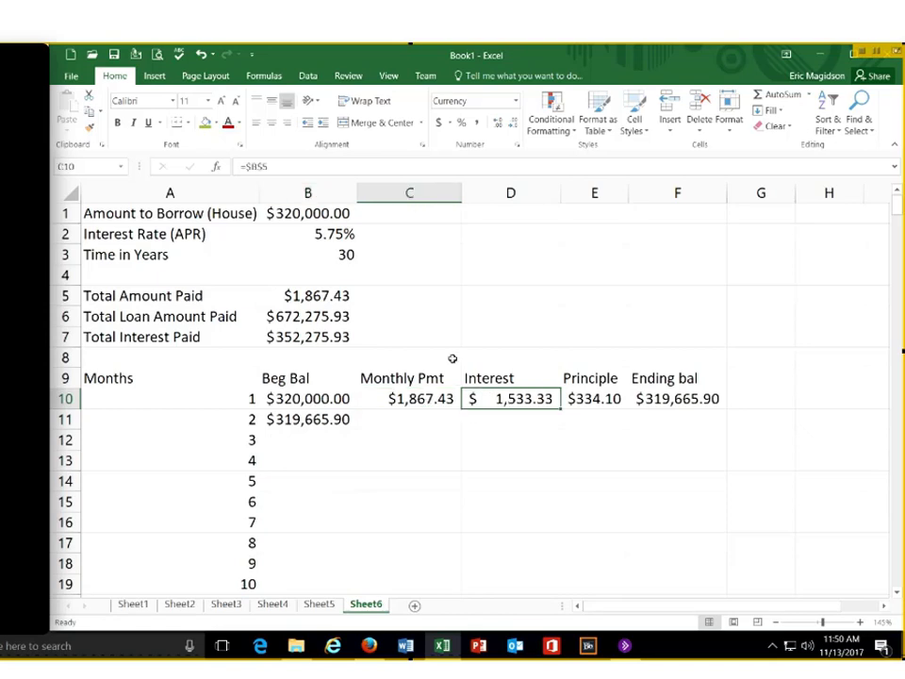
pyautogui.click(282, 165)
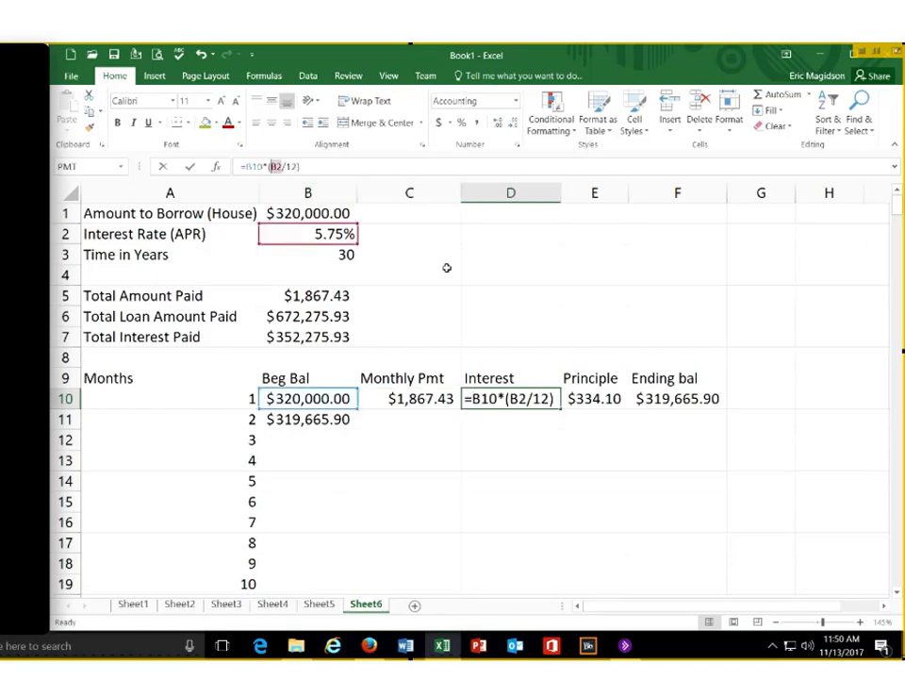
pyautogui.press('F4')
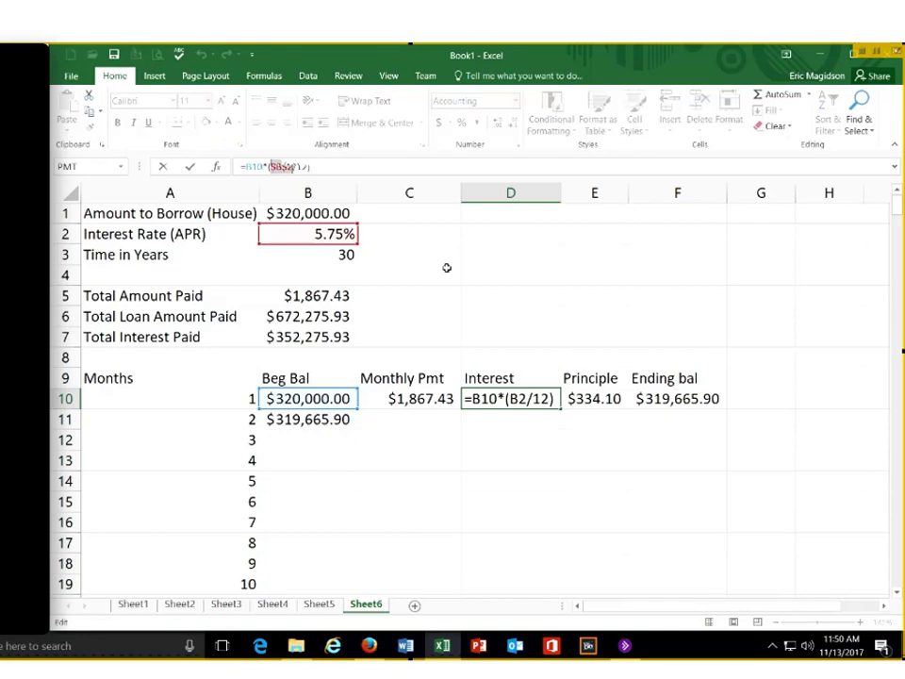
pyautogui.press('Return')
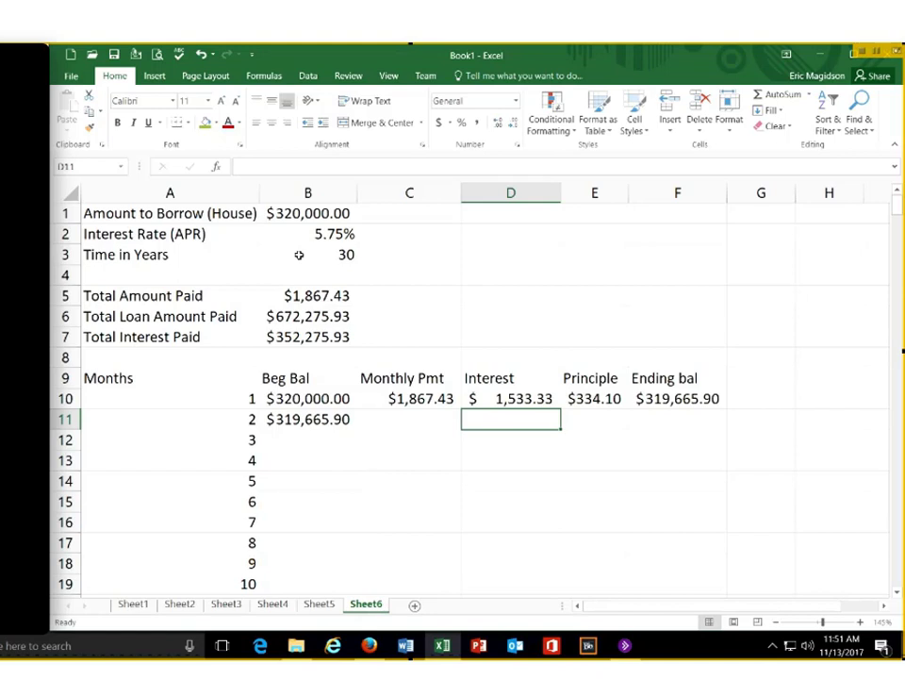
# Copy the payment, interest, principal and ending balance formulas in C10:F10 down to month 2 in row 11
pyautogui.click(417, 399)
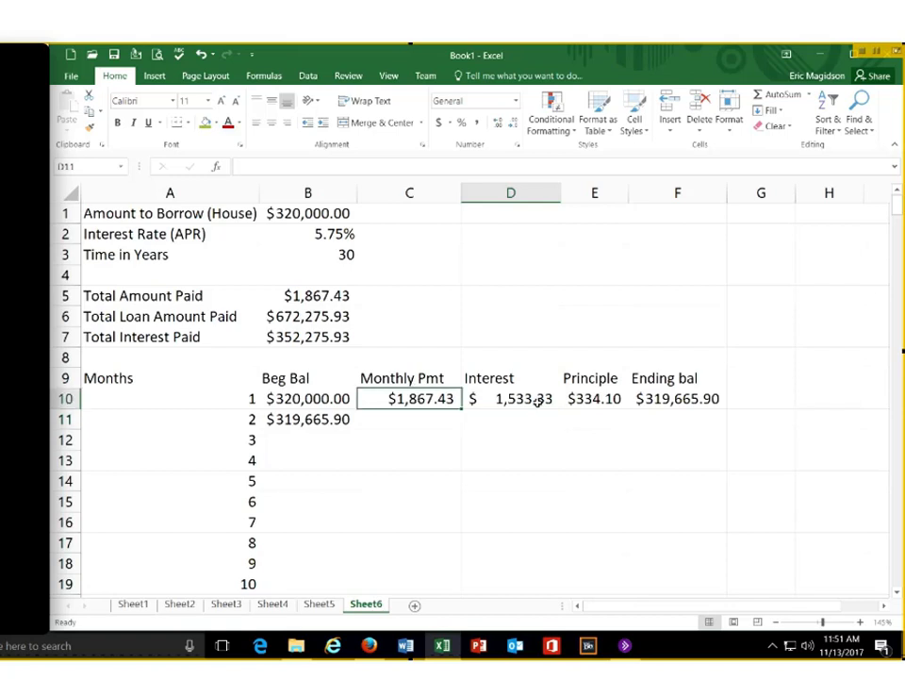
pyautogui.keyDown('shift'); pyautogui.click(726, 407); pyautogui.keyUp('shift')
pyautogui.moveTo(727, 408); pyautogui.dragTo(651, 436)
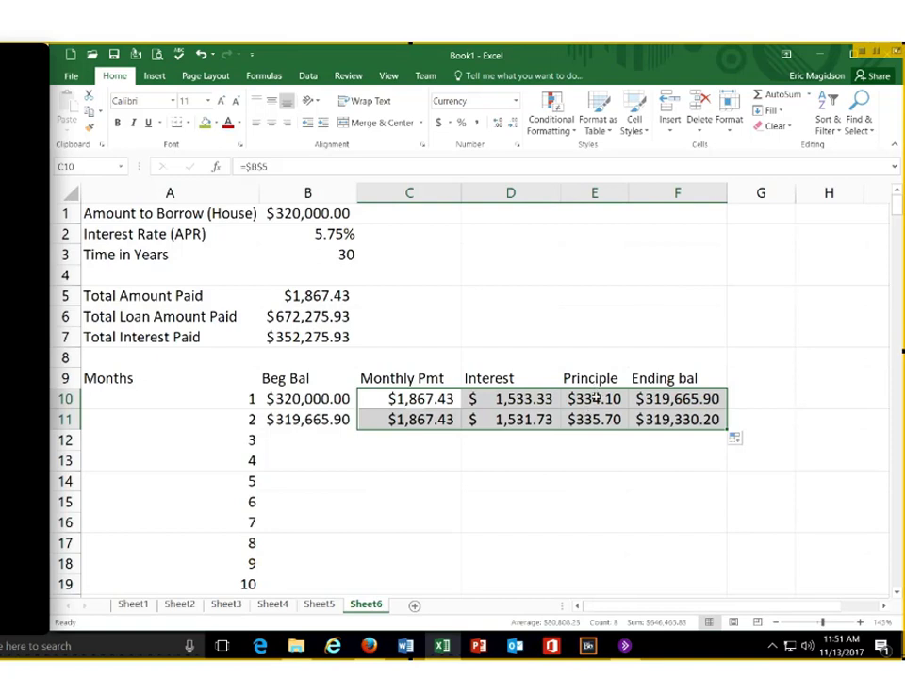
pyautogui.click(594, 421)
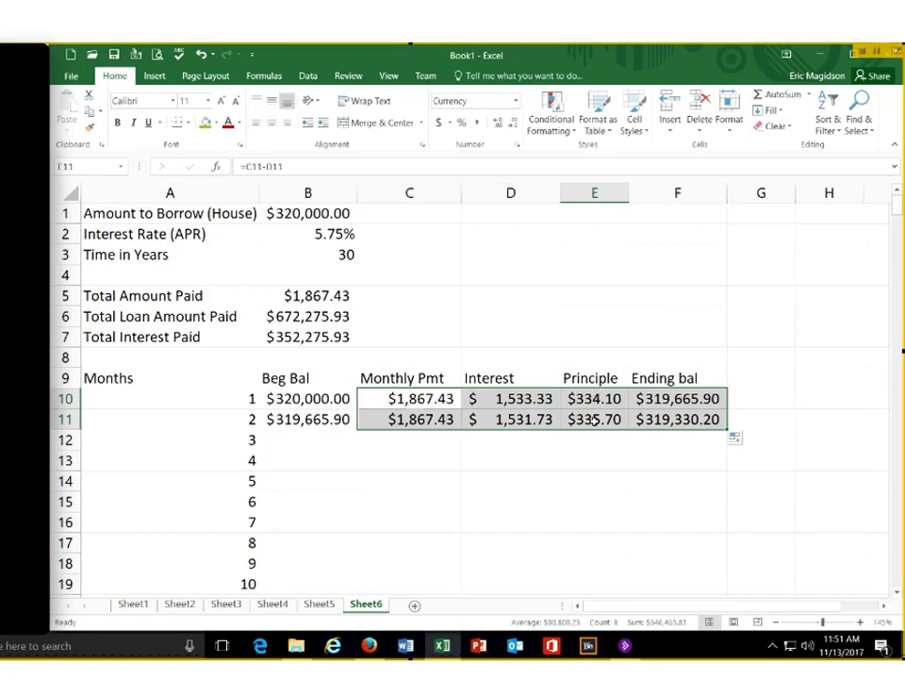
pyautogui.click(526, 421)
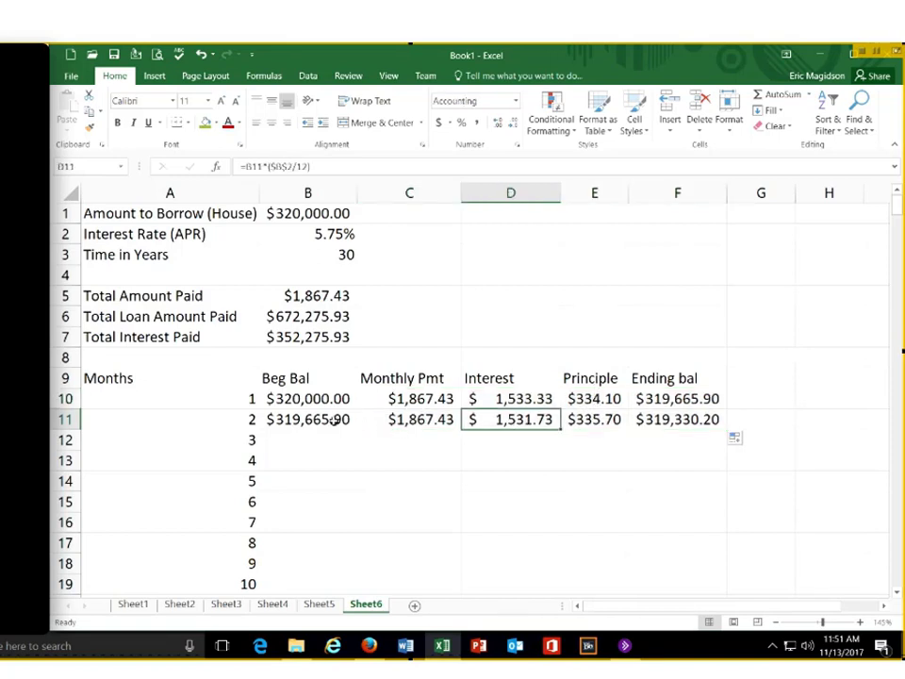
# Fill the month 2 formulas in B11:F11 down through month 360 in row 369 and auto-fit the width of column E
pyautogui.click(333, 422)
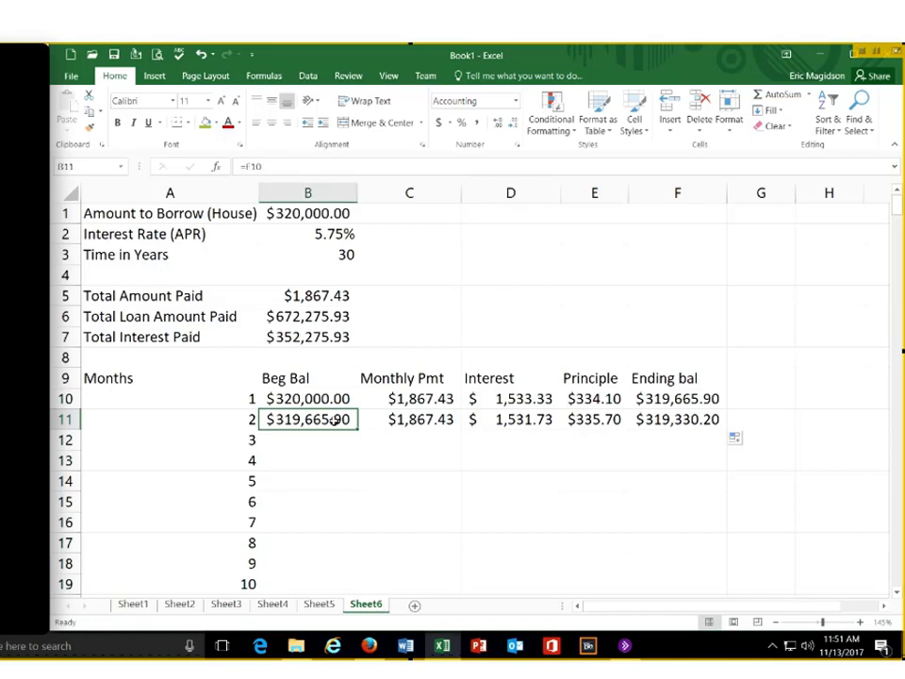
pyautogui.moveTo(335, 422); pyautogui.dragTo(415, 422)
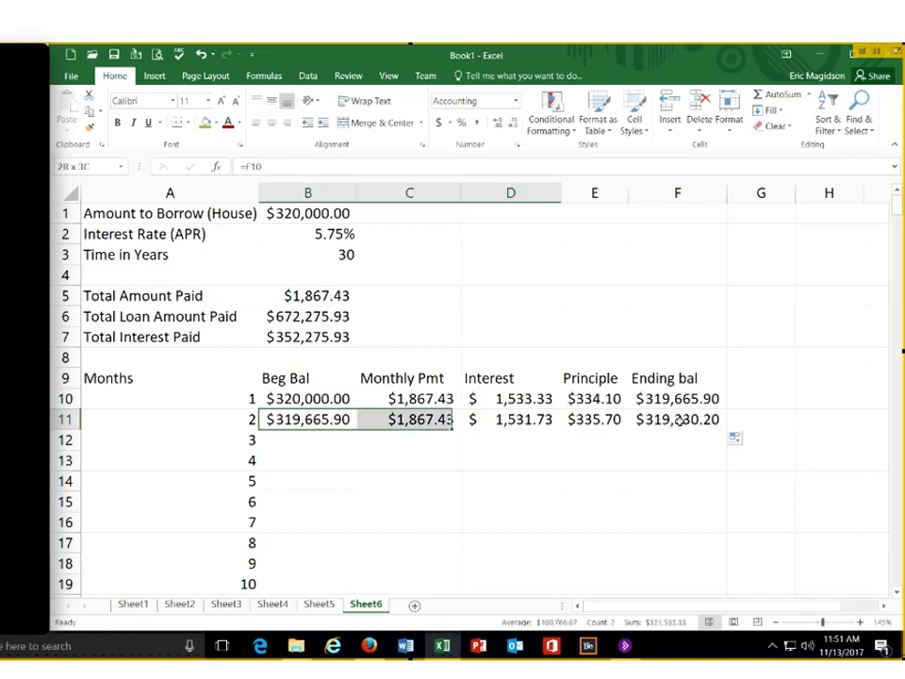
pyautogui.moveTo(703, 420); pyautogui.dragTo(734, 529)
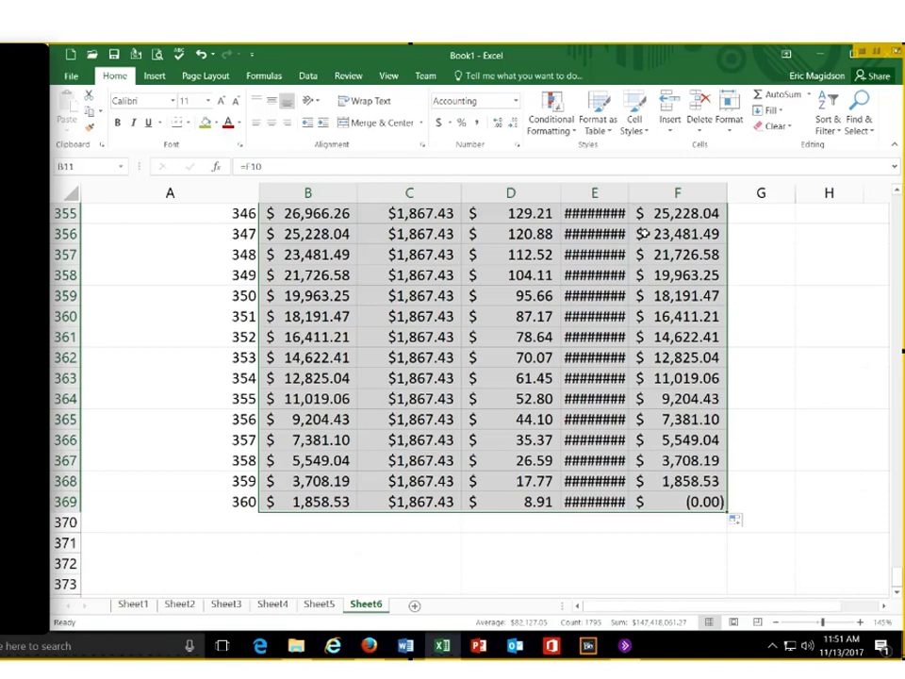
pyautogui.doubleClick(627, 193)
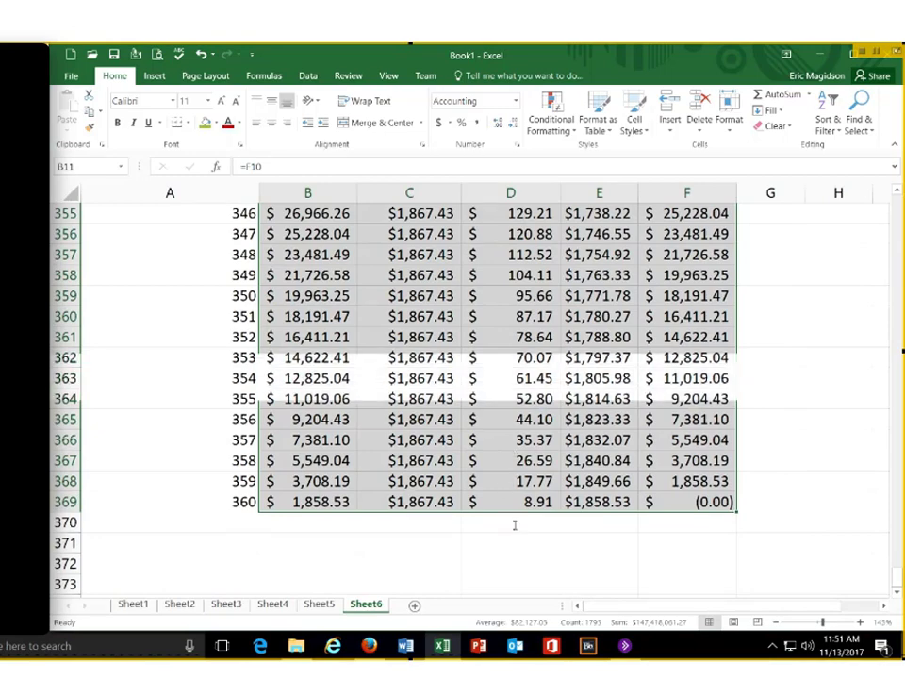
# Total the interest column in D370 with =SUM(D10:D369)
pyautogui.click(515, 525)
pyautogui.write('=SUM(')
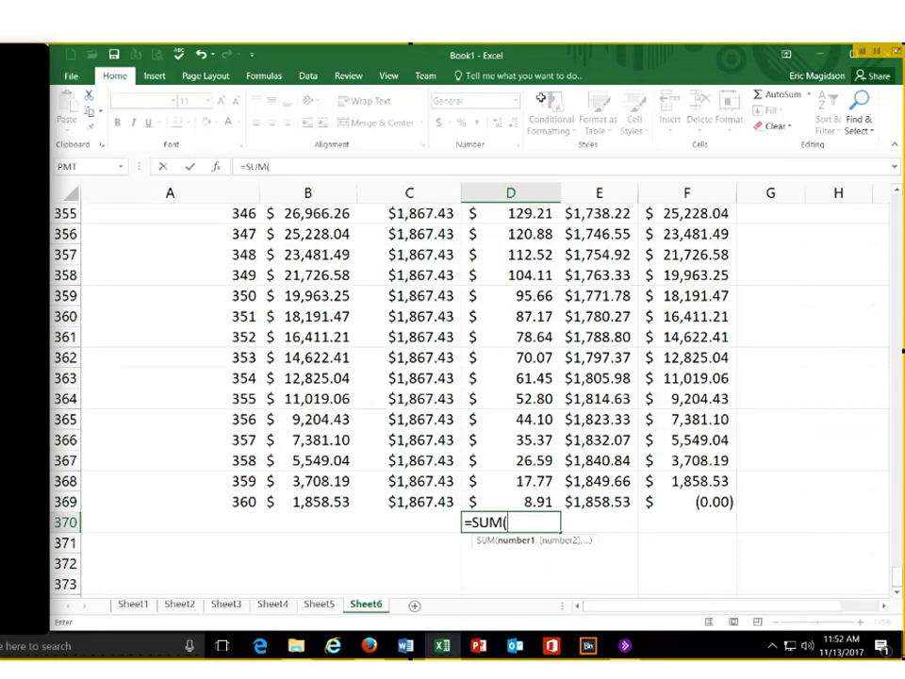
pyautogui.moveTo(541, 98); pyautogui.dragTo(526, 45)
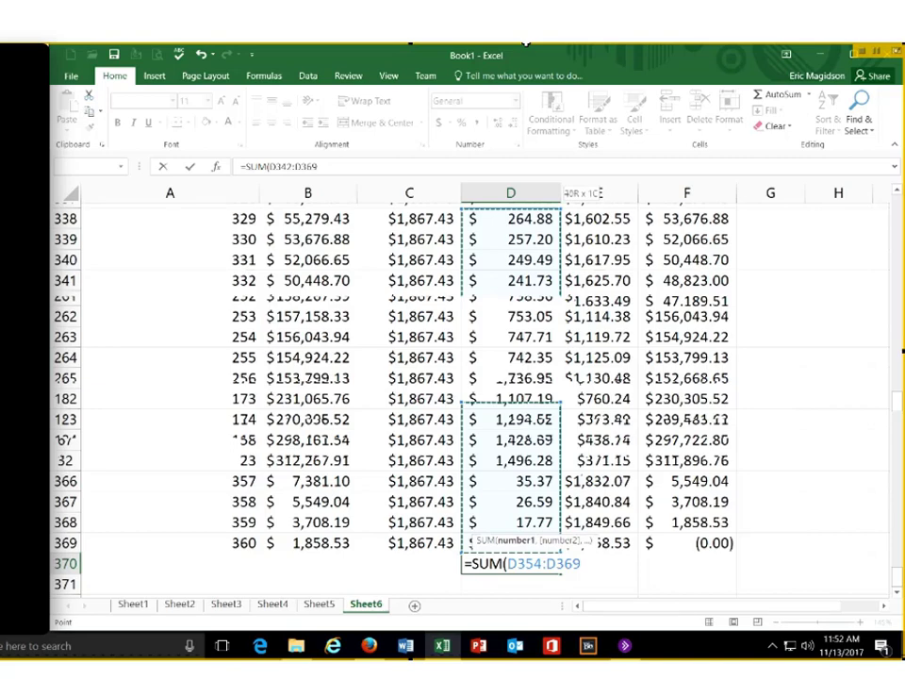
pyautogui.moveTo(526, 44); pyautogui.dragTo(515, 255)
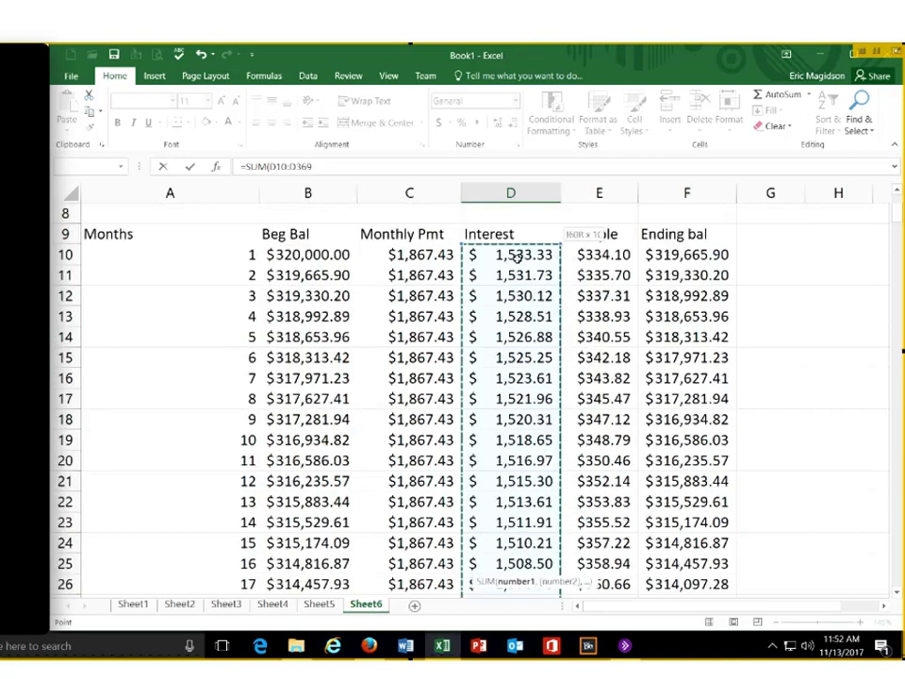
pyautogui.press('Return')
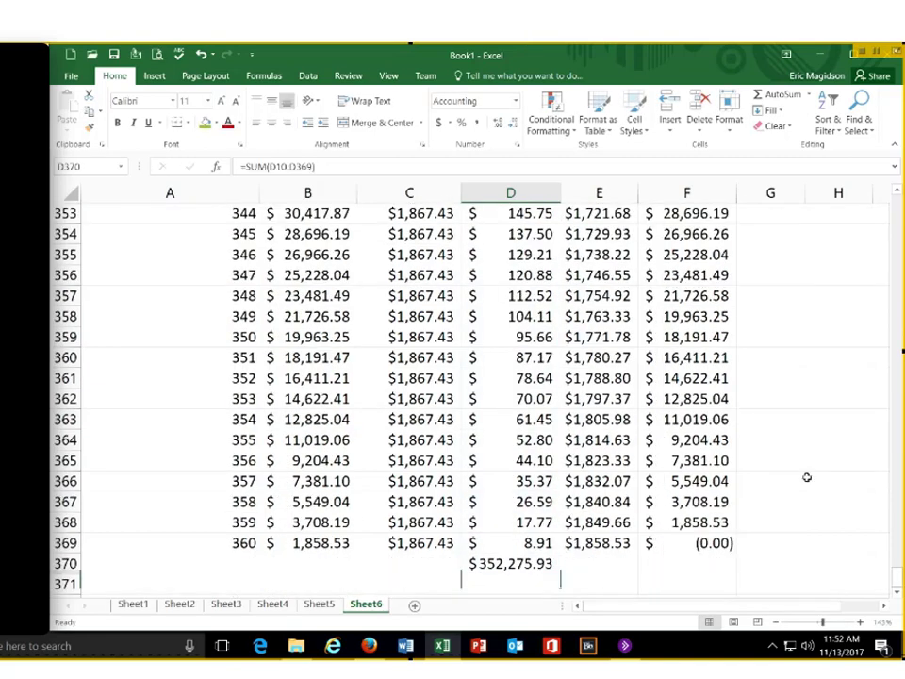
# Compare the summed interest in D370 with the Total Interest Paid in B7 at the start of the sheet
pyautogui.scroll(5, 810, 442)
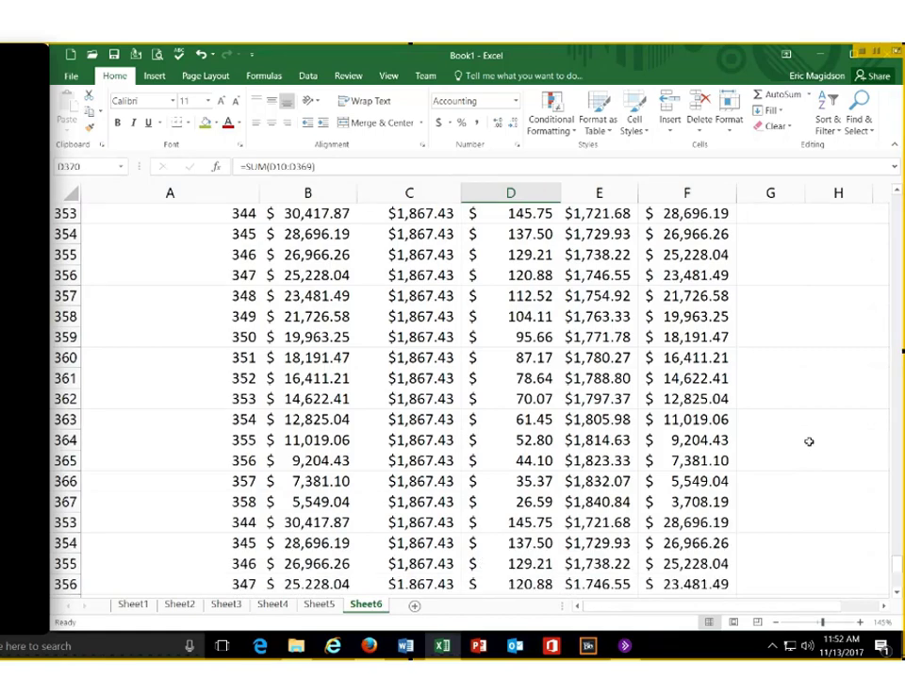
pyautogui.scroll(10, 807, 440)
pyautogui.moveTo(896, 563); pyautogui.dragTo(891, 208)
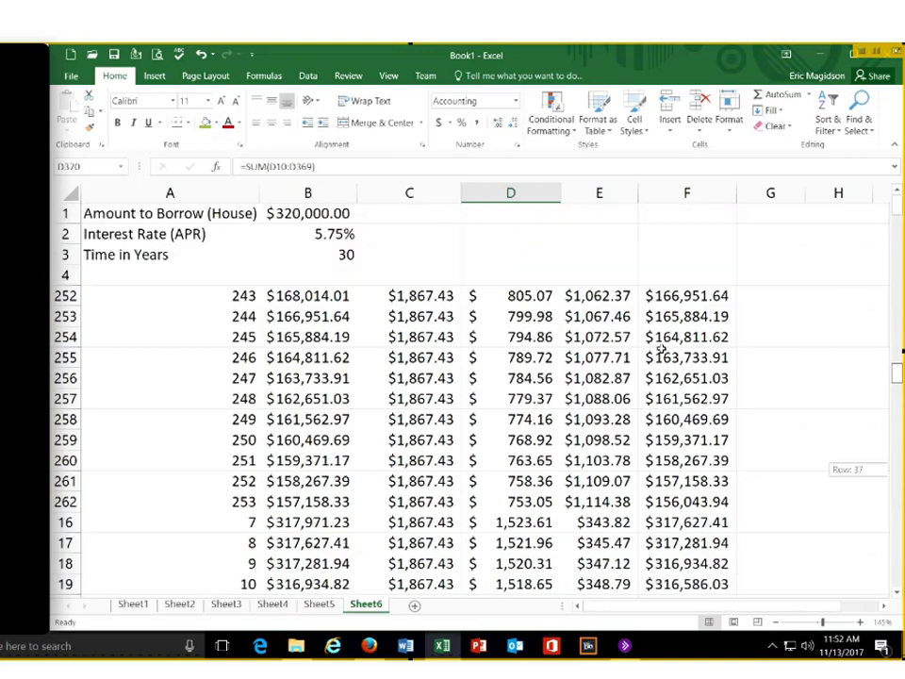
pyautogui.click(325, 337)
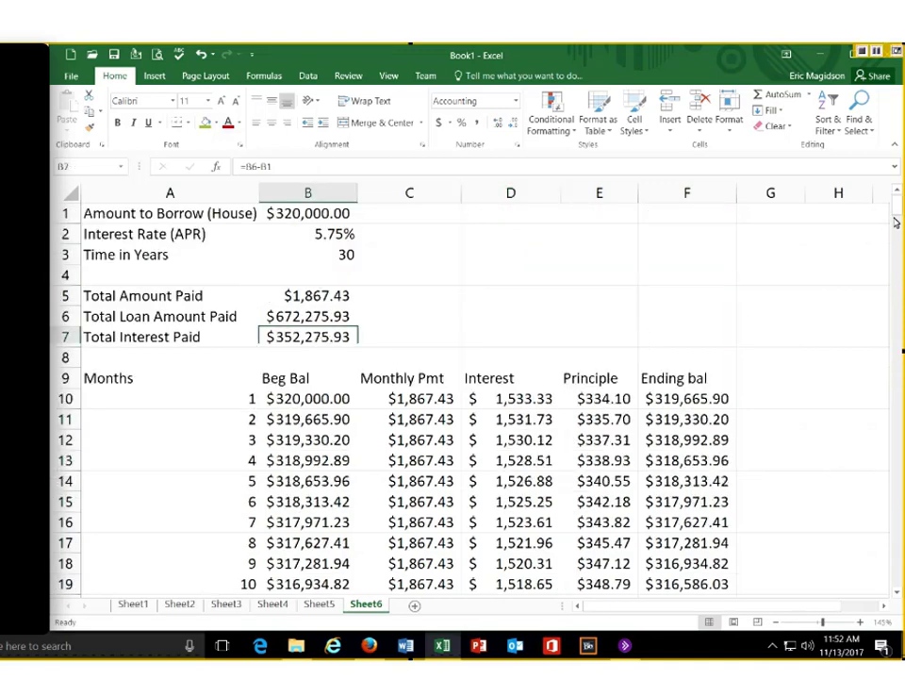
pyautogui.moveTo(897, 214); pyautogui.dragTo(899, 517)
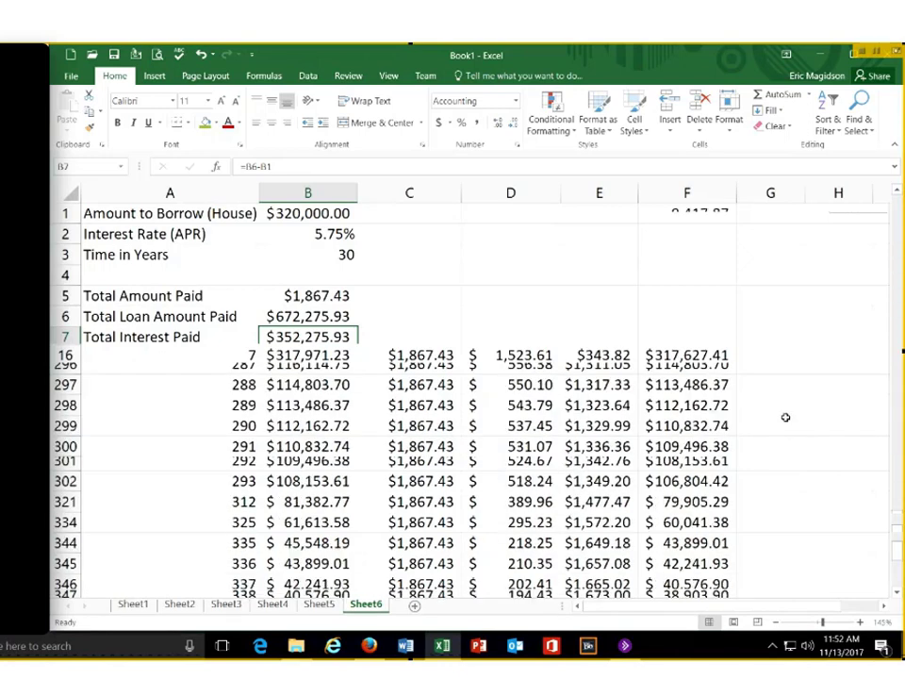
pyautogui.scroll(-12, 786, 417)
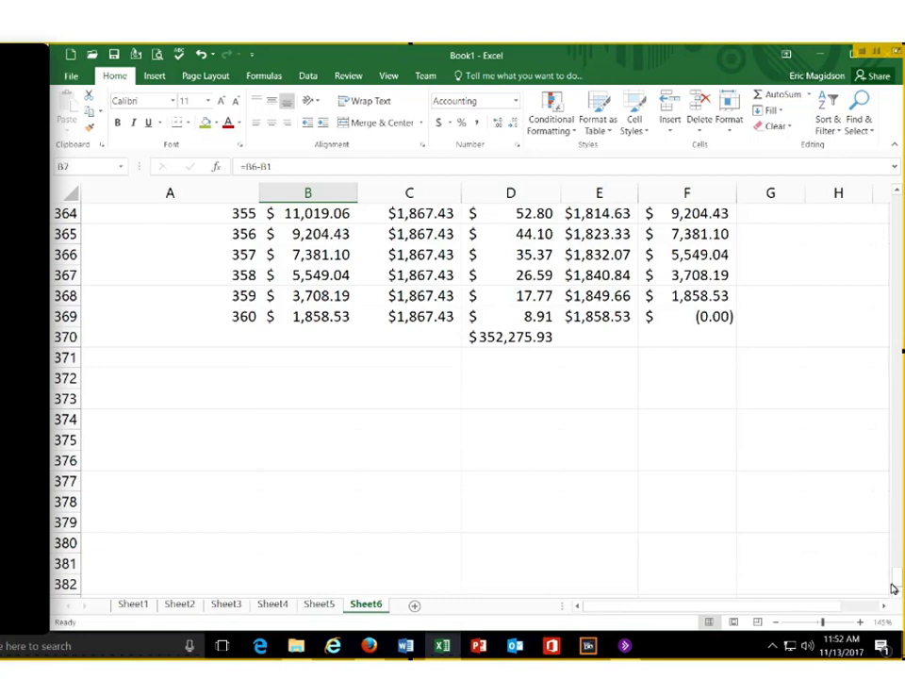
pyautogui.moveTo(896, 577); pyautogui.dragTo(899, 213)
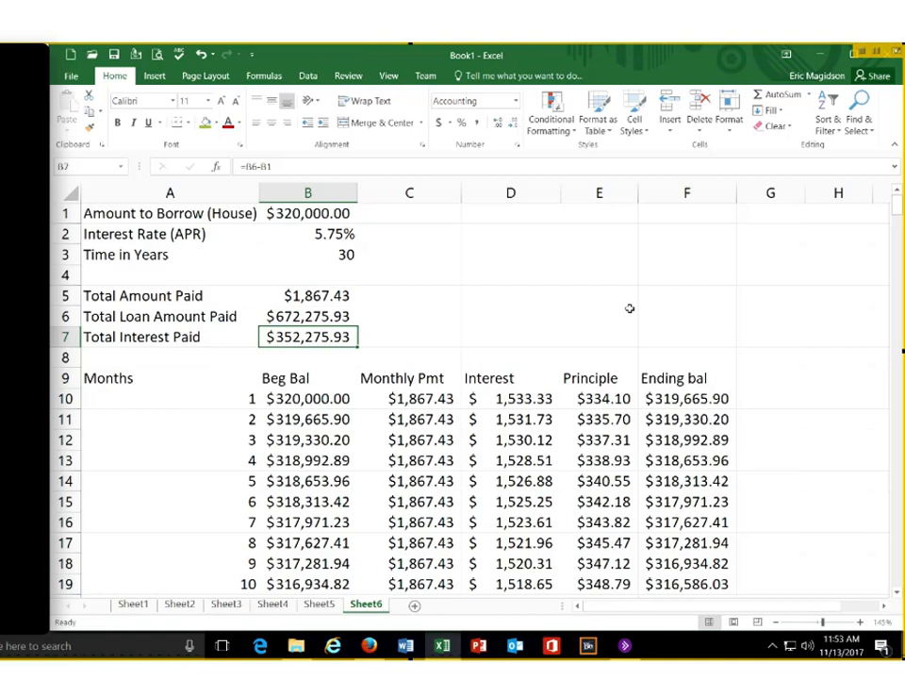
# Add an extra 100 to the first month's payment by changing the C10 formula to =$B$5+100
pyautogui.click(420, 403)
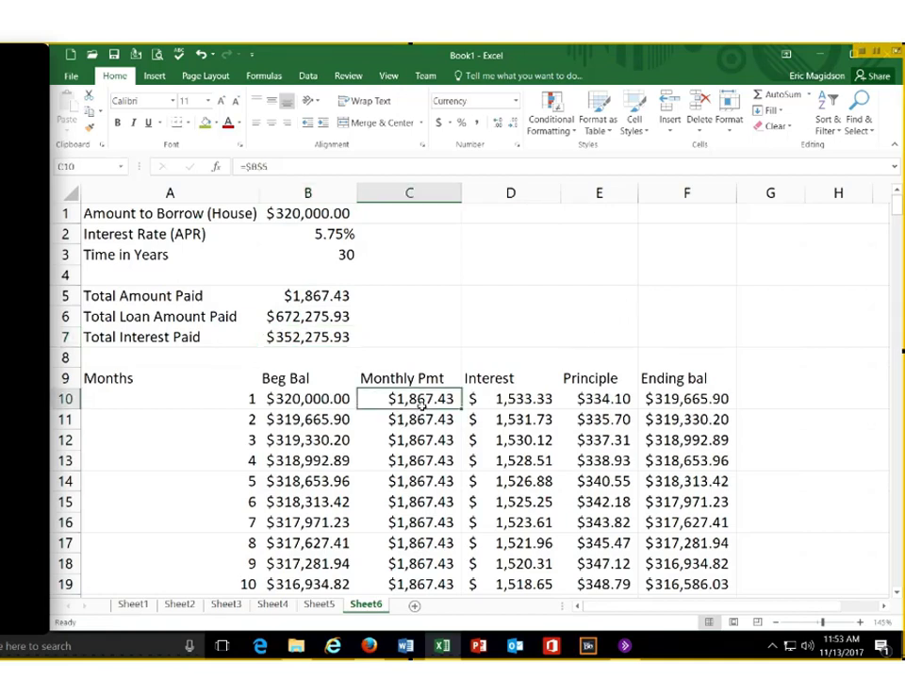
pyautogui.click(283, 168)
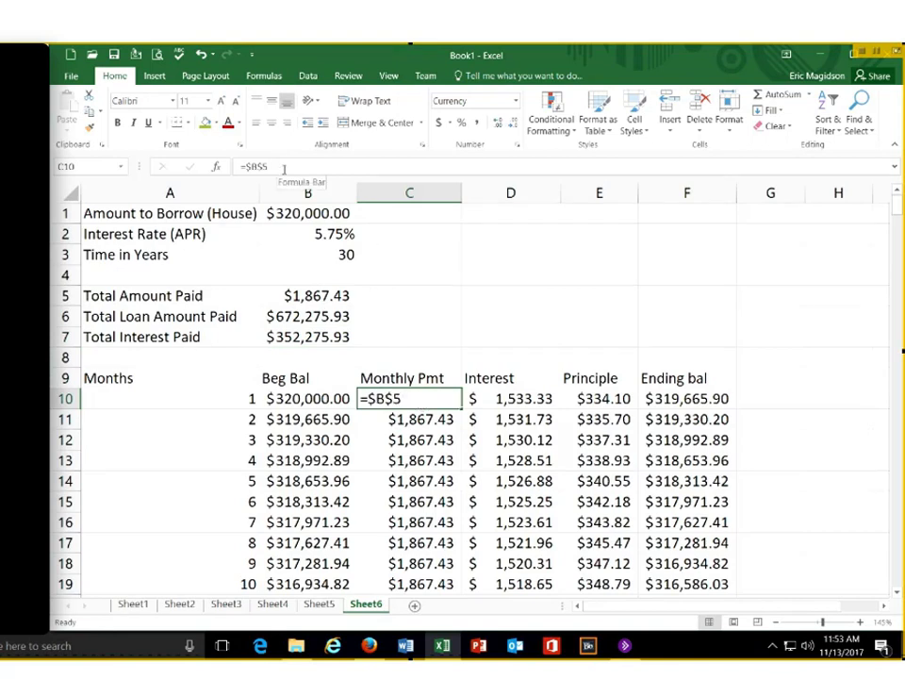
pyautogui.write('=')
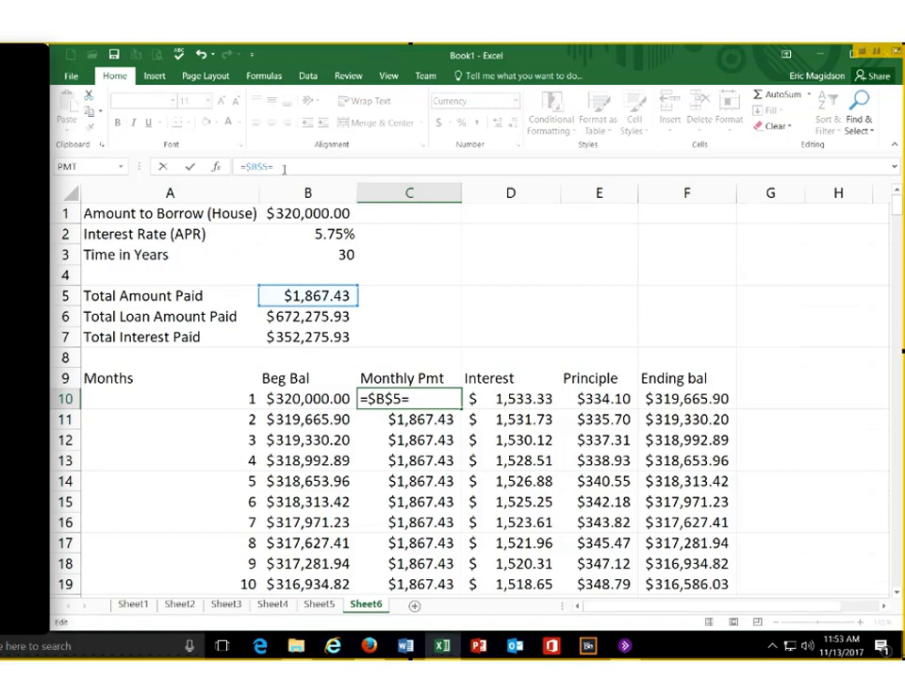
pyautogui.write('100')
pyautogui.press('BackSpace')
pyautogui.press('BackSpace')
pyautogui.press('BackSpace')
pyautogui.press('BackSpace')
pyautogui.write('+100')
pyautogui.press('Return')
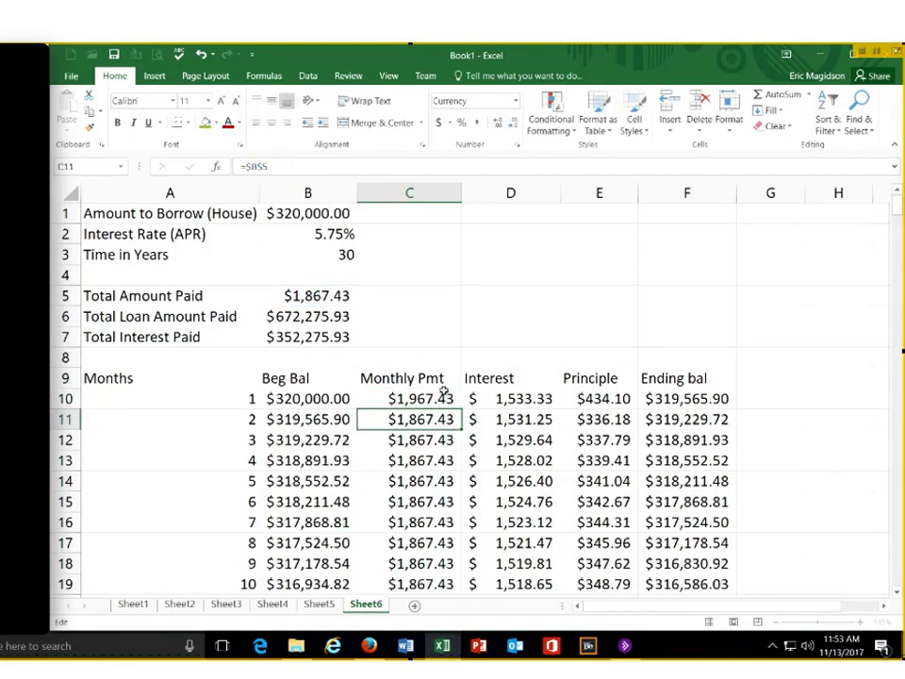
# Fill the increased payment formula from C10 down through month 360 in C369 and check the last ending balance in F369
pyautogui.click(448, 401)
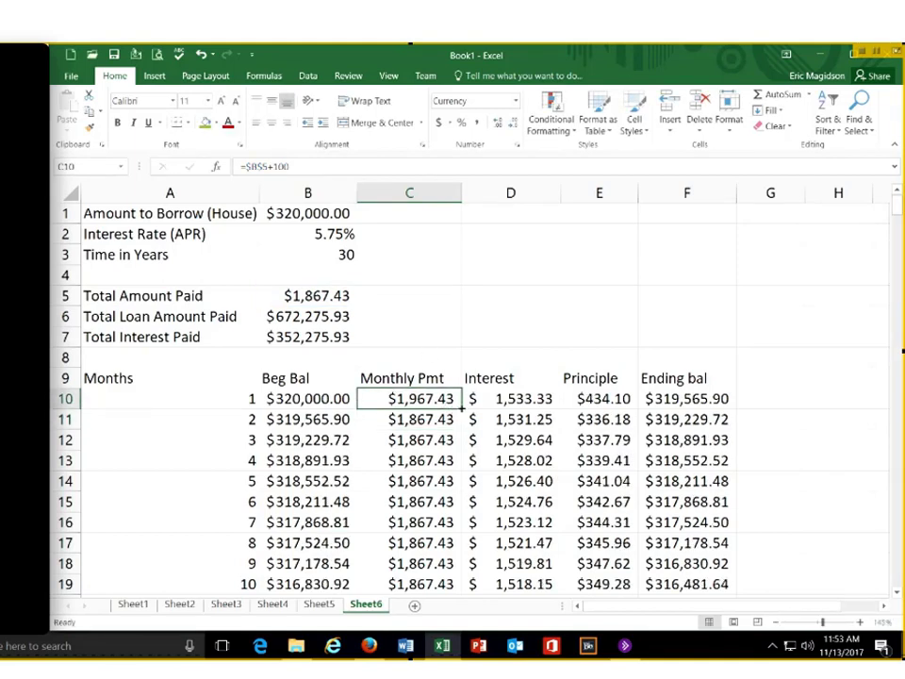
pyautogui.moveTo(461, 408); pyautogui.dragTo(440, 545)
pyautogui.click(688, 544)
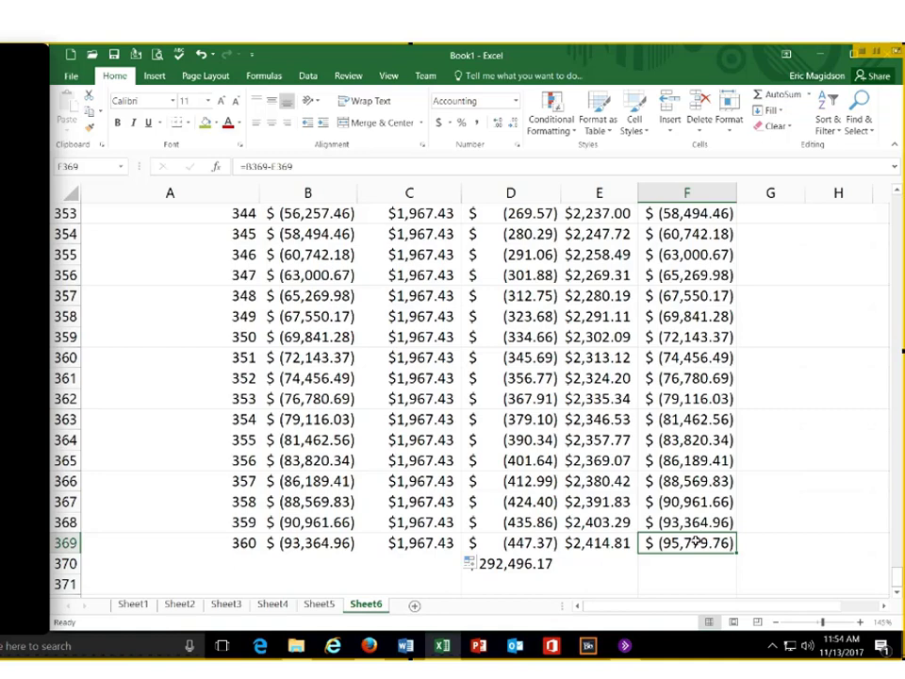
# Select the negative ending balances from F369 up to F326 to locate the month when the loan is paid off
pyautogui.moveTo(695, 541); pyautogui.dragTo(694, 484)
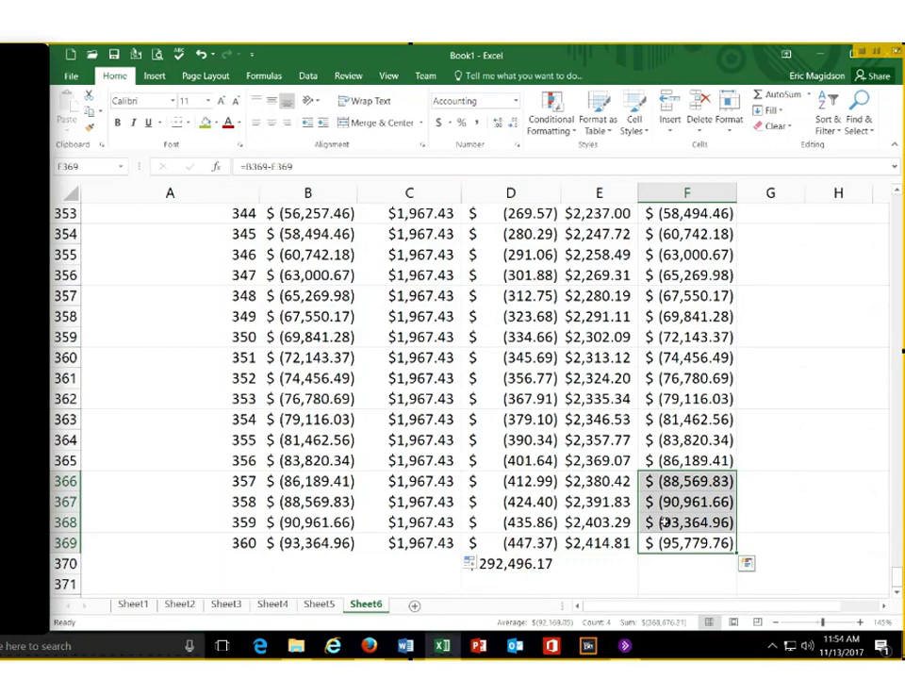
pyautogui.moveTo(683, 523); pyautogui.dragTo(687, 274)
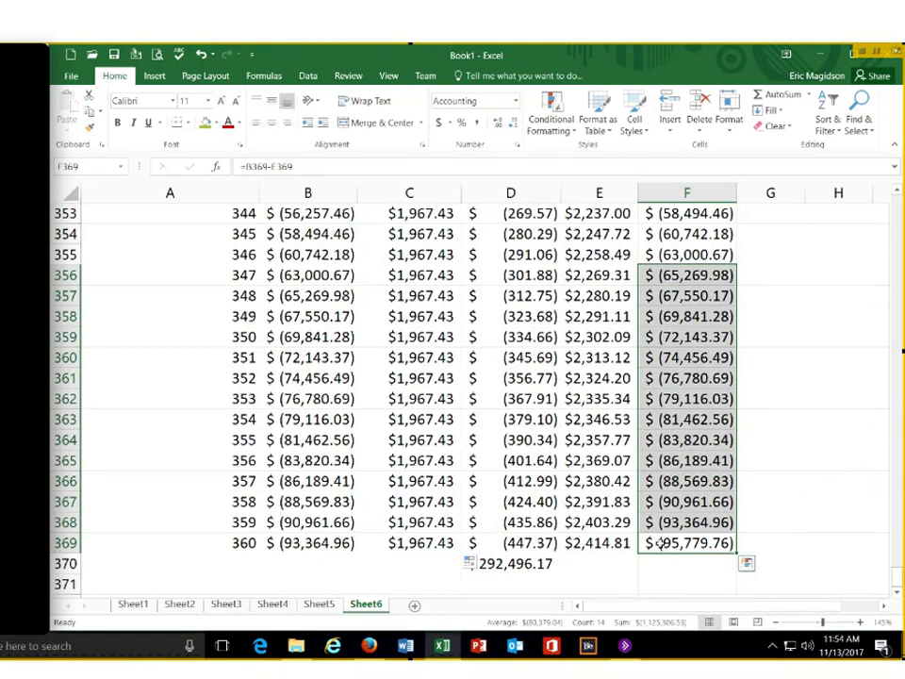
pyautogui.moveTo(662, 543); pyautogui.dragTo(675, 197)
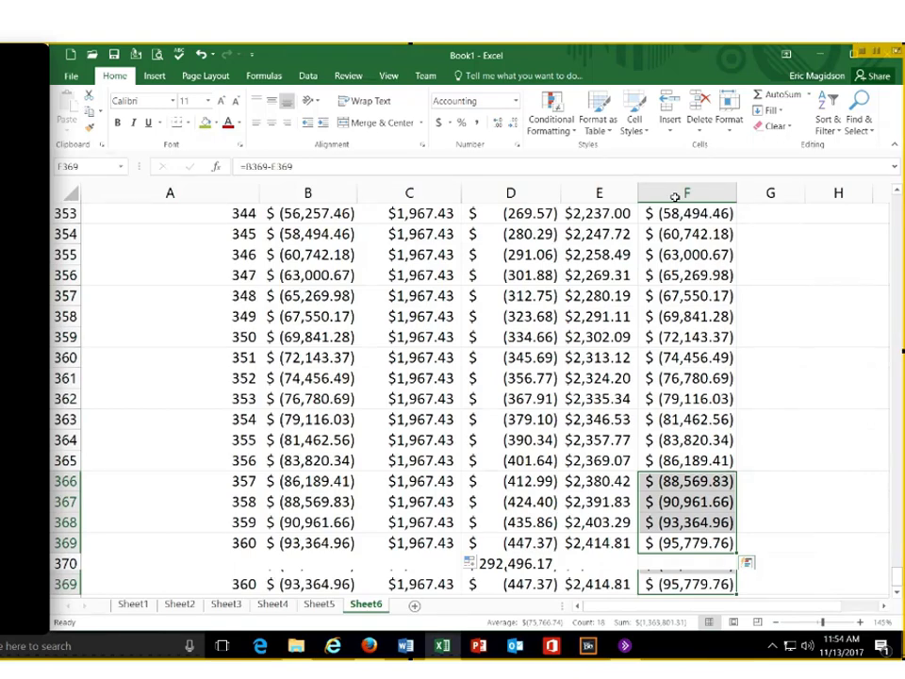
pyautogui.moveTo(675, 197); pyautogui.dragTo(700, 318)
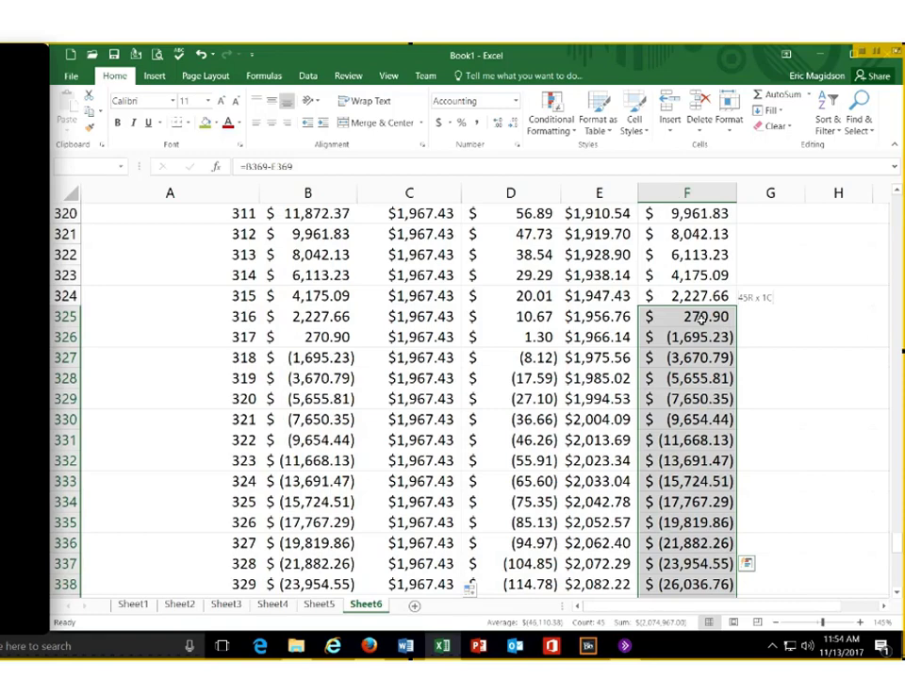
pyautogui.moveTo(701, 318); pyautogui.dragTo(705, 339)
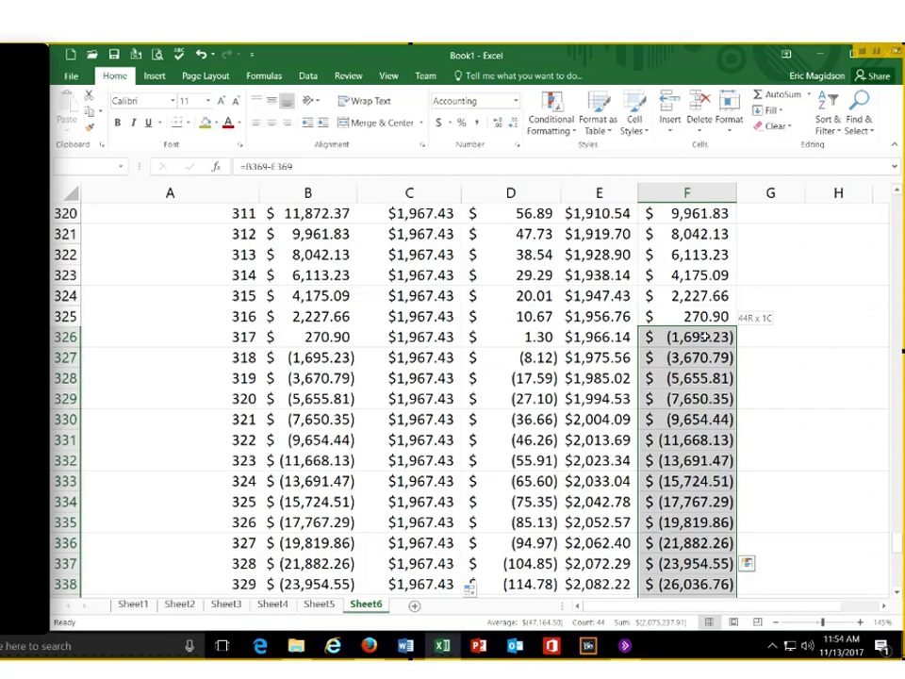
pyautogui.moveTo(705, 338); pyautogui.dragTo(706, 337)
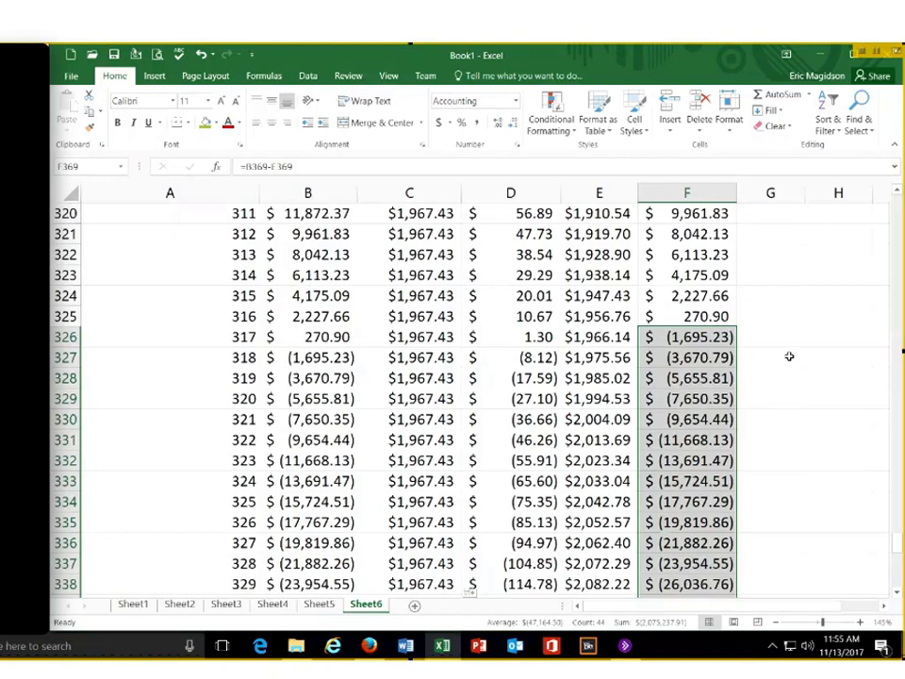
# Replace the interest total in D370 with =SUM(D10:D326) so it covers only the months through 317
pyautogui.scroll(-12, 789, 356)
pyautogui.click(497, 503)
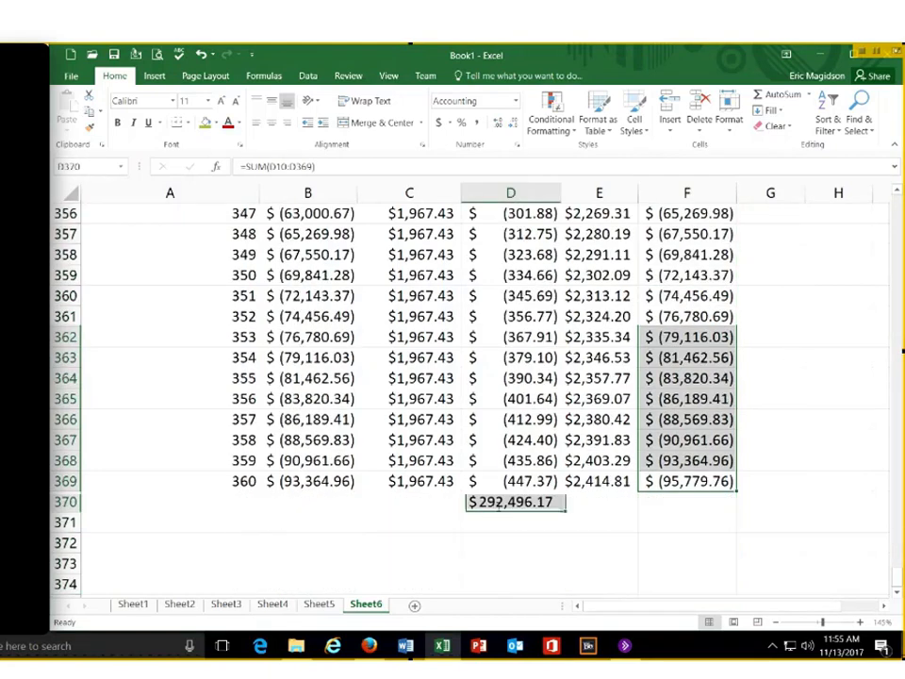
pyautogui.write('=')
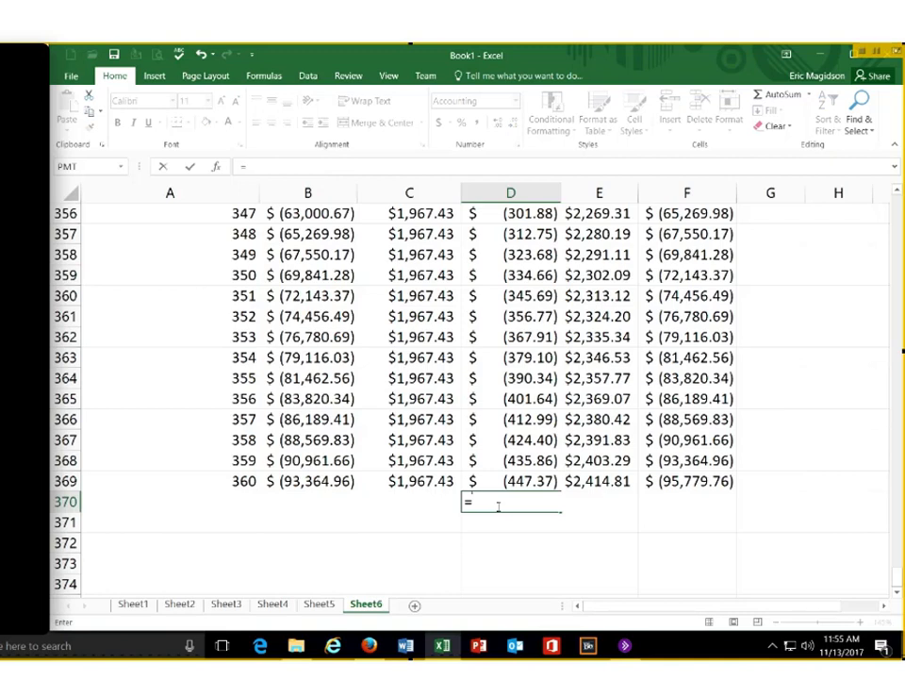
pyautogui.write('SUM(')
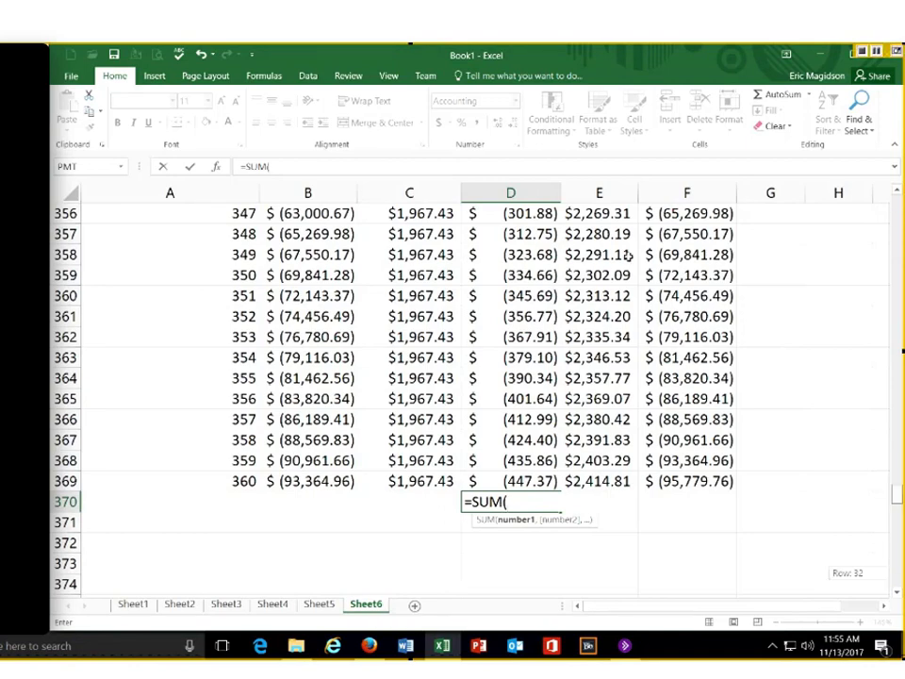
pyautogui.moveTo(527, 401); pyautogui.dragTo(554, 274)
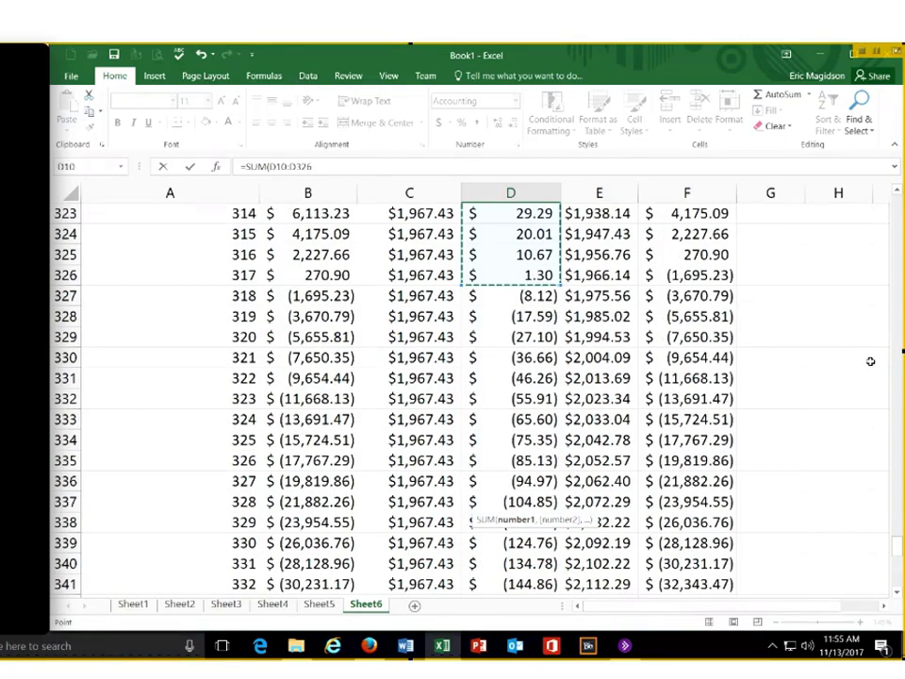
pyautogui.press('Return')
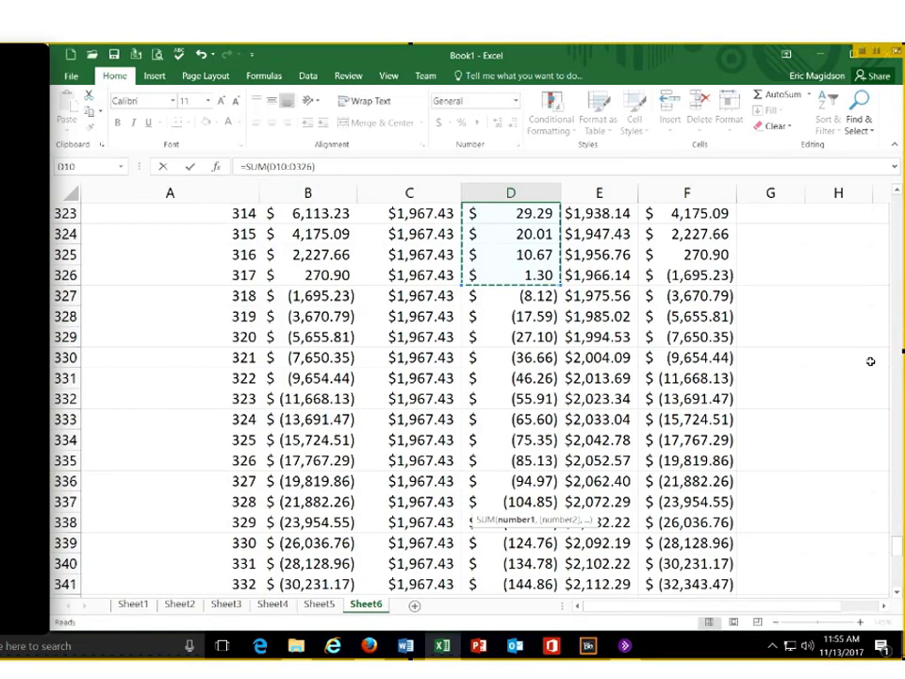
pyautogui.click(510, 564)
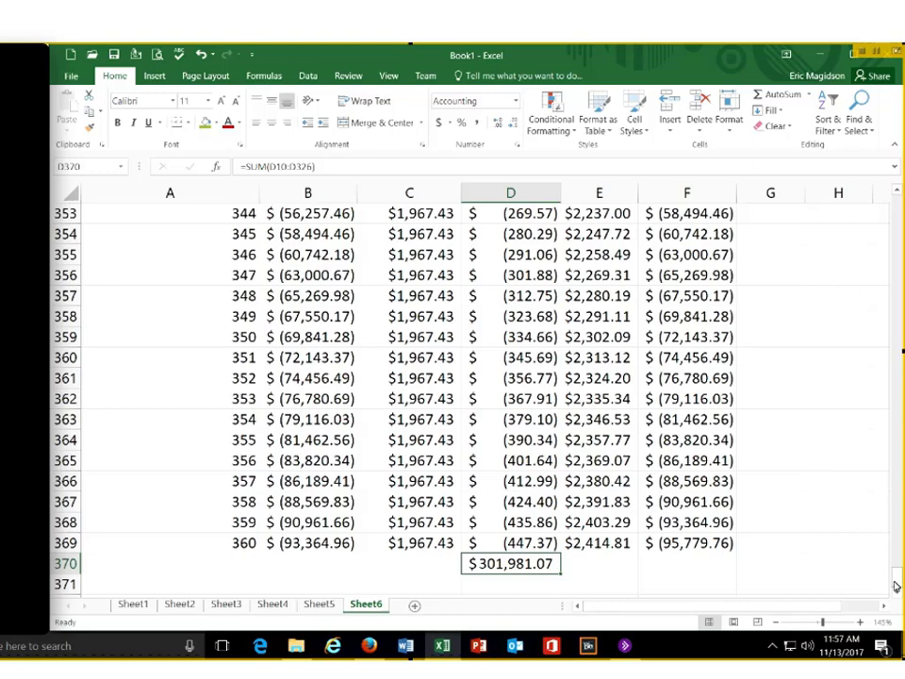
# Calculate half of the monthly payment in C5 with =B5/2
pyautogui.moveTo(896, 580); pyautogui.dragTo(897, 203)
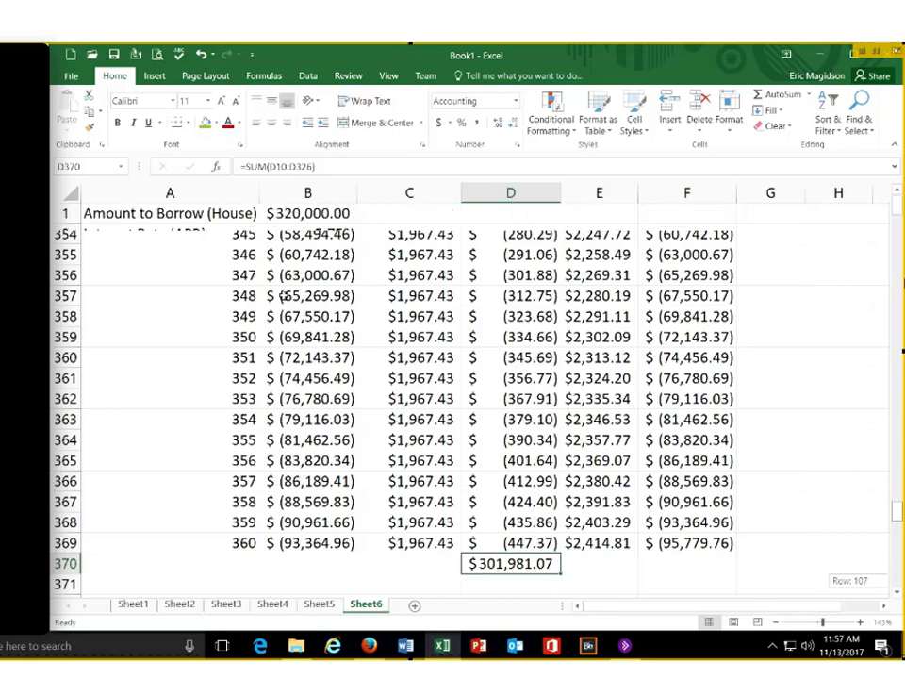
pyautogui.click(277, 295)
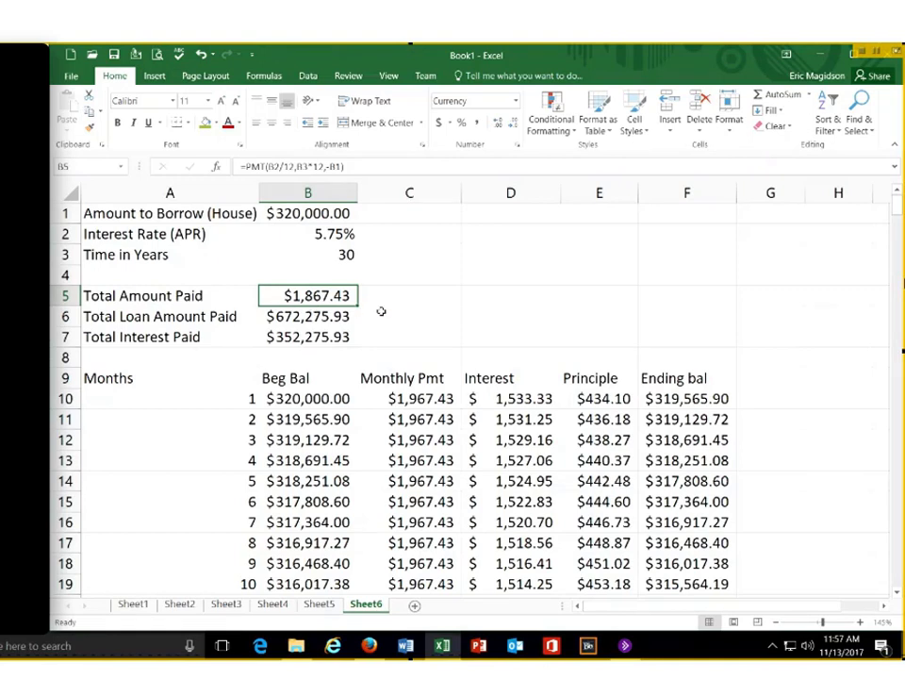
pyautogui.click(410, 303)
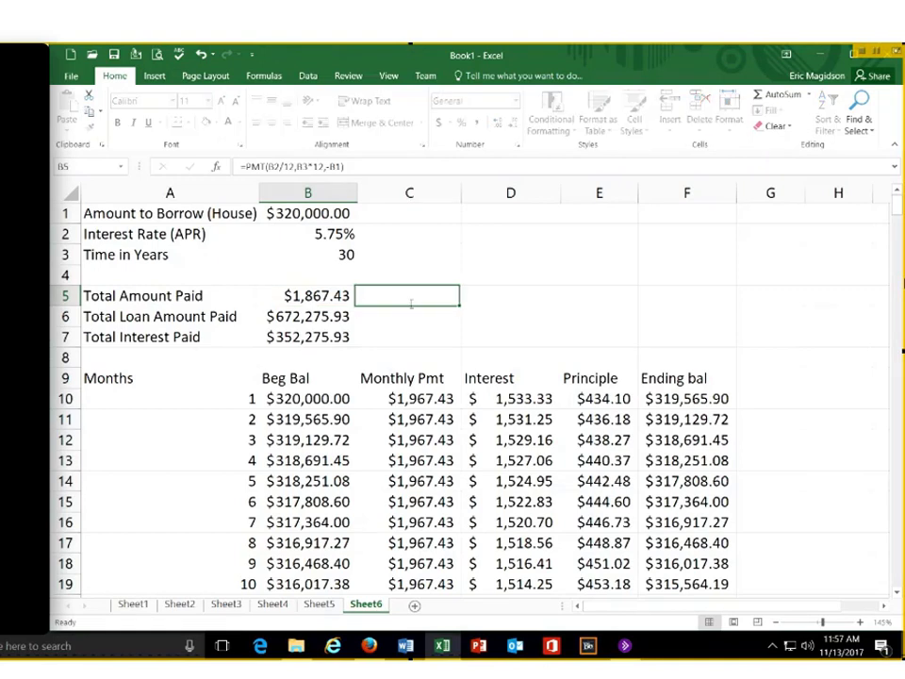
pyautogui.write('=')
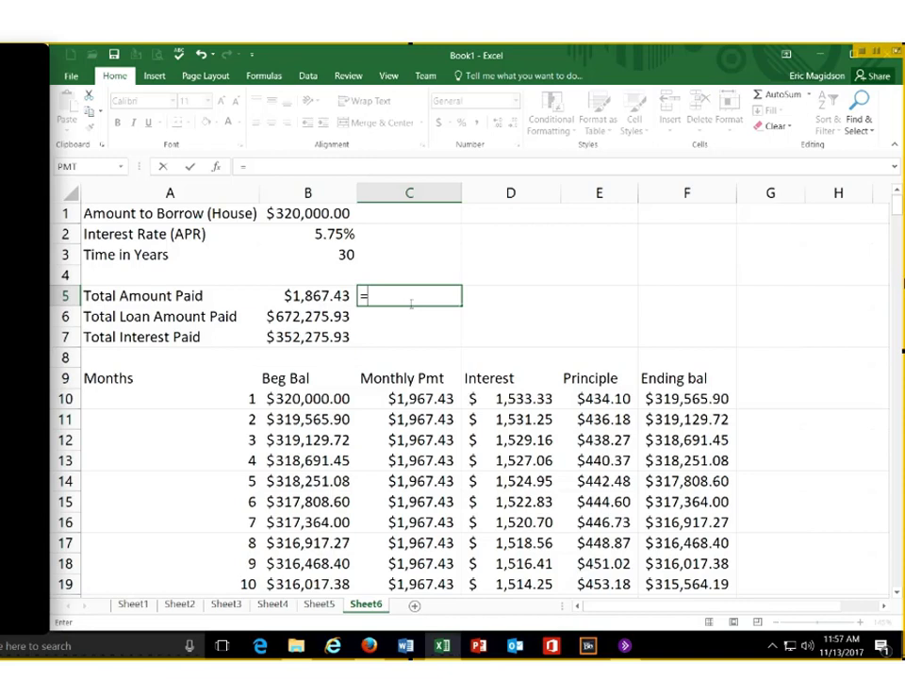
pyautogui.click(324, 296)
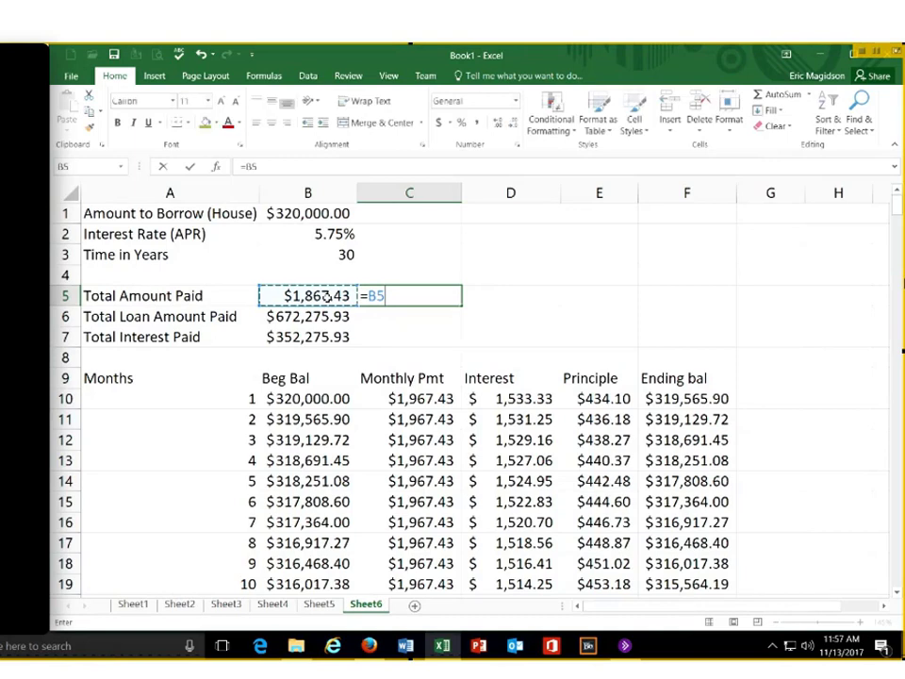
pyautogui.write('/2')
pyautogui.press('Return')
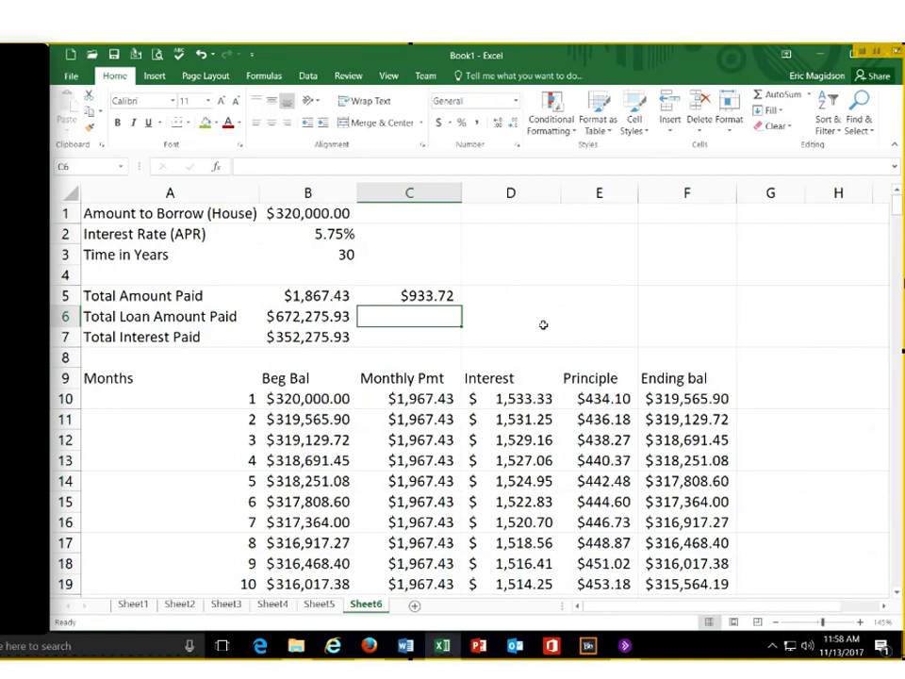
# Try to restore the regular monthly payment by setting C10 to =B5 and filling it down through C369
pyautogui.click(435, 402)
pyautogui.write('=')
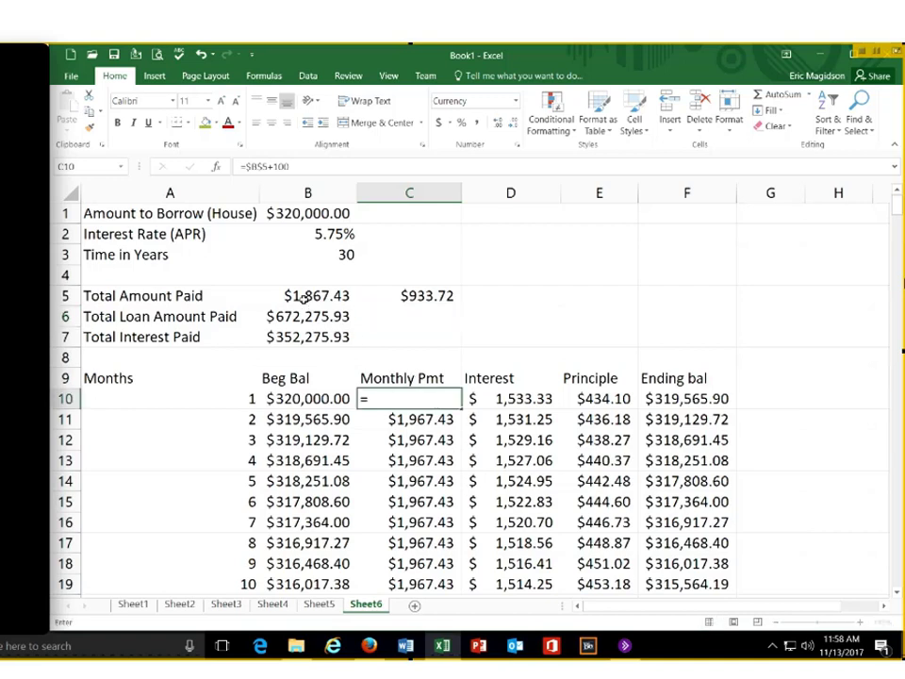
pyautogui.click(300, 295)
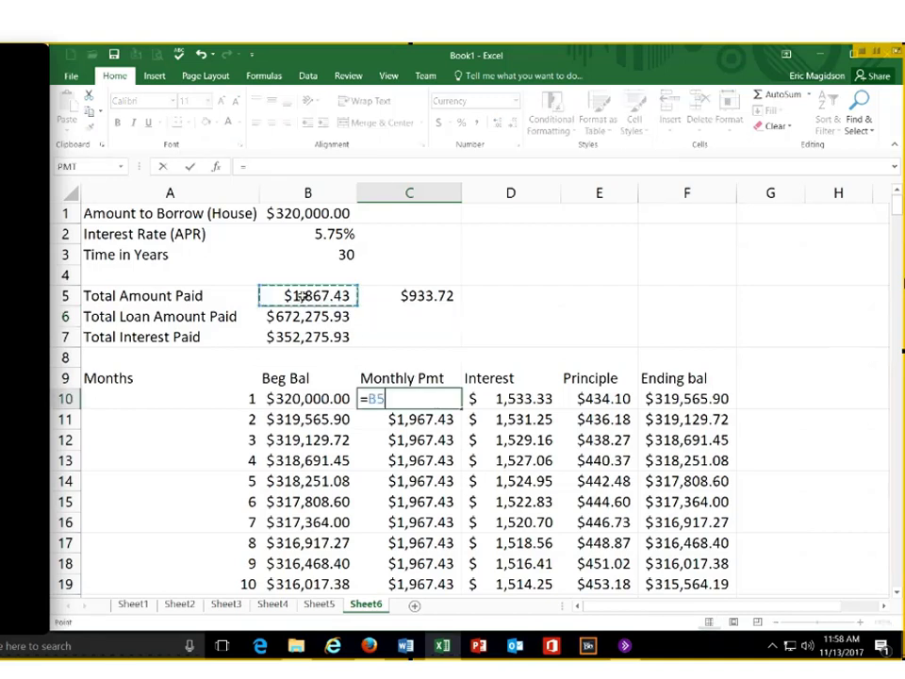
pyautogui.press('Return')
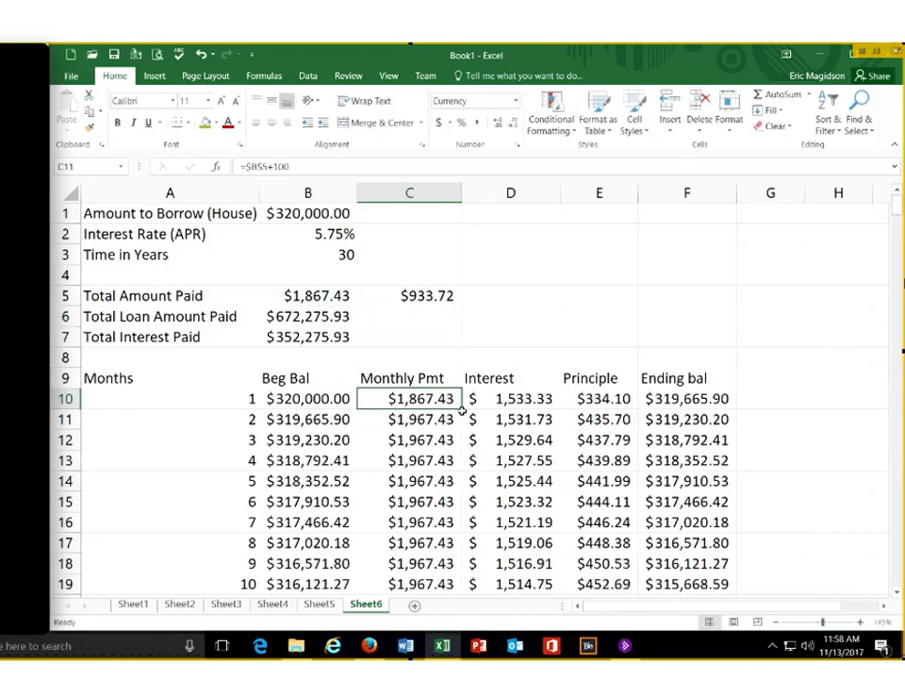
pyautogui.moveTo(462, 409); pyautogui.dragTo(457, 580)
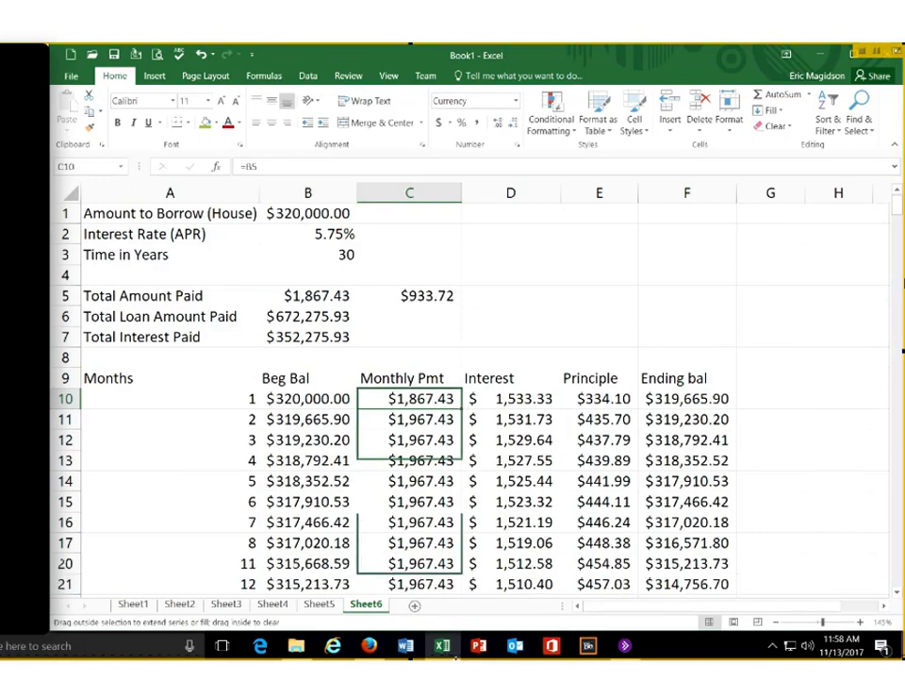
pyautogui.moveTo(457, 658); pyautogui.dragTo(453, 547)
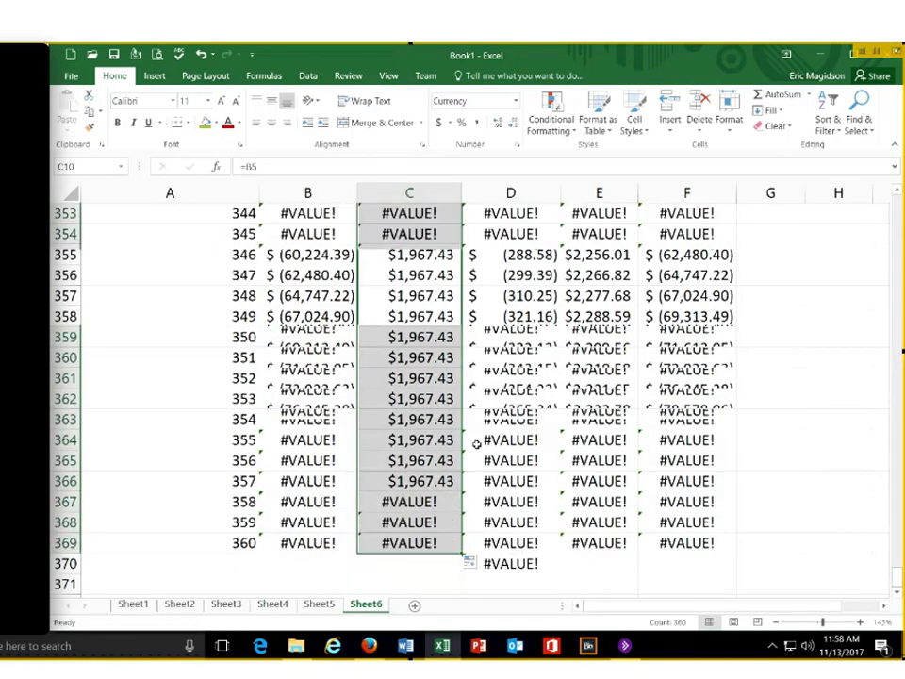
pyautogui.scroll(8, 825, 260)
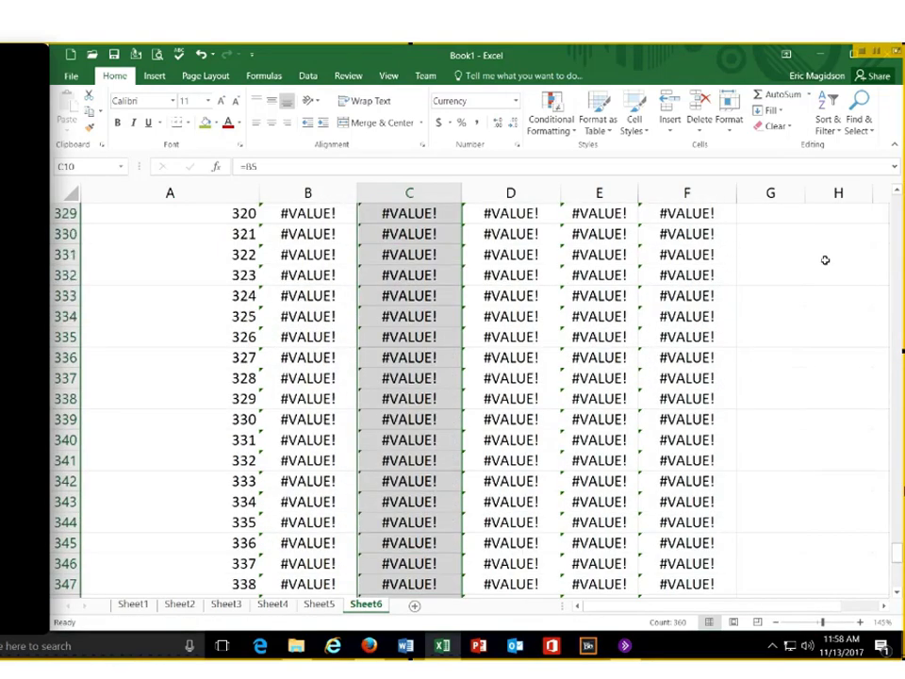
pyautogui.scroll(20, 412, 401)
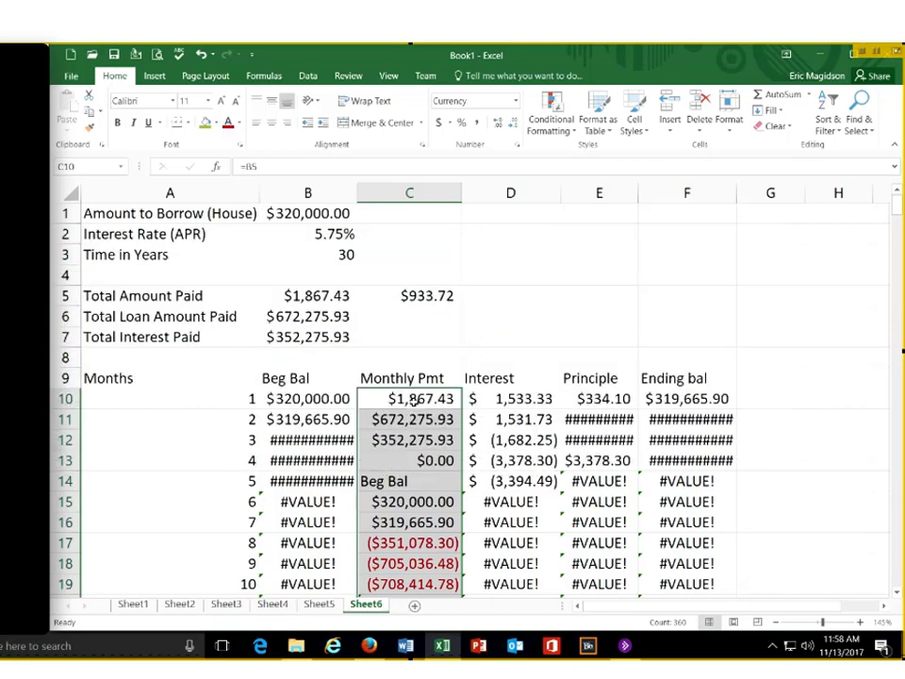
# Change the C10 formula to the absolute reference =$B$5, fill it down through month 360 in C369, and check the interest total in D370
pyautogui.click(412, 400)
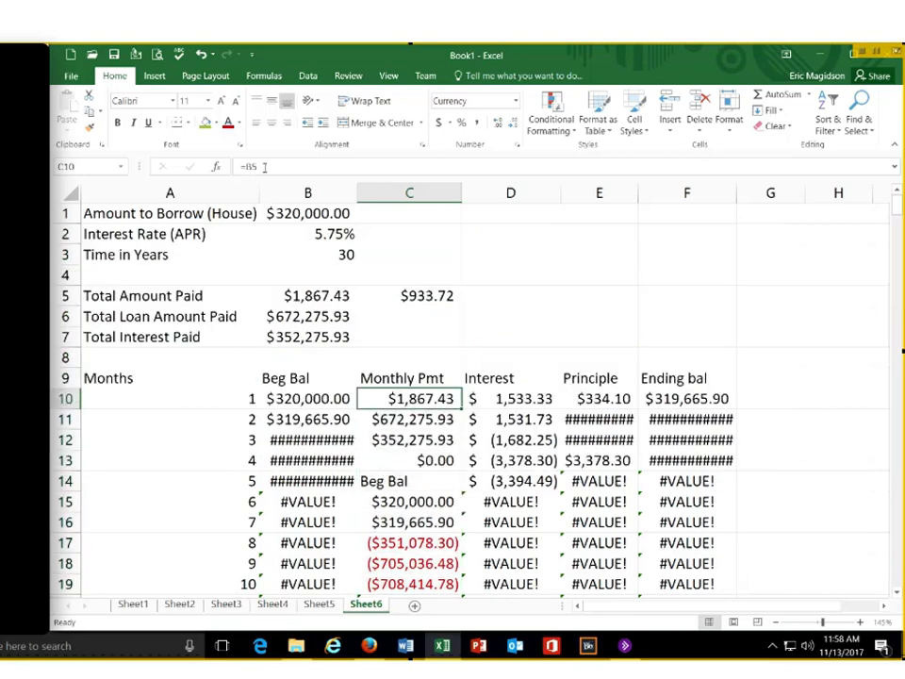
pyautogui.click(264, 167)
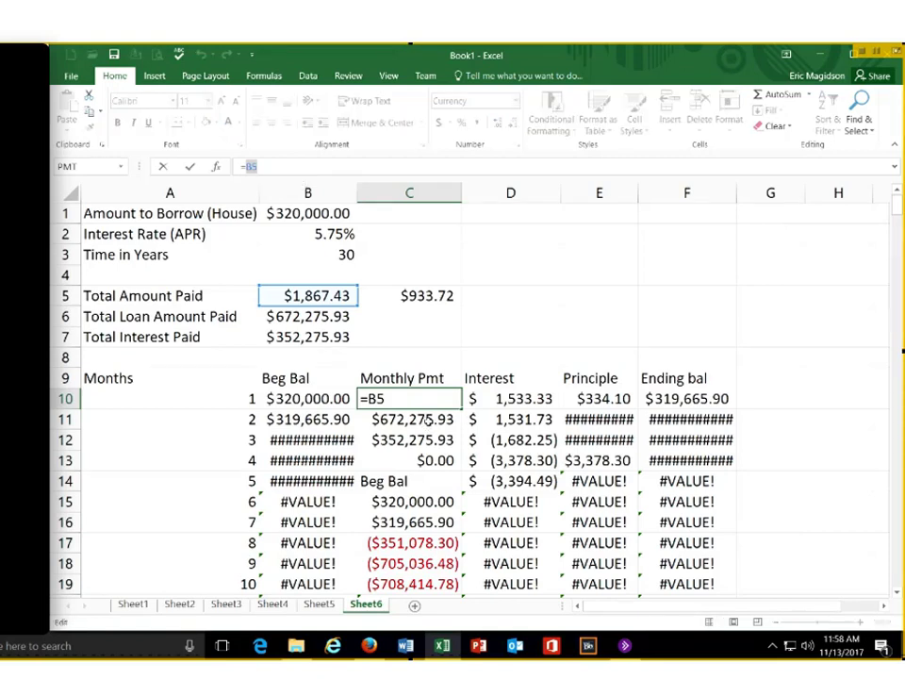
pyautogui.click(427, 421)
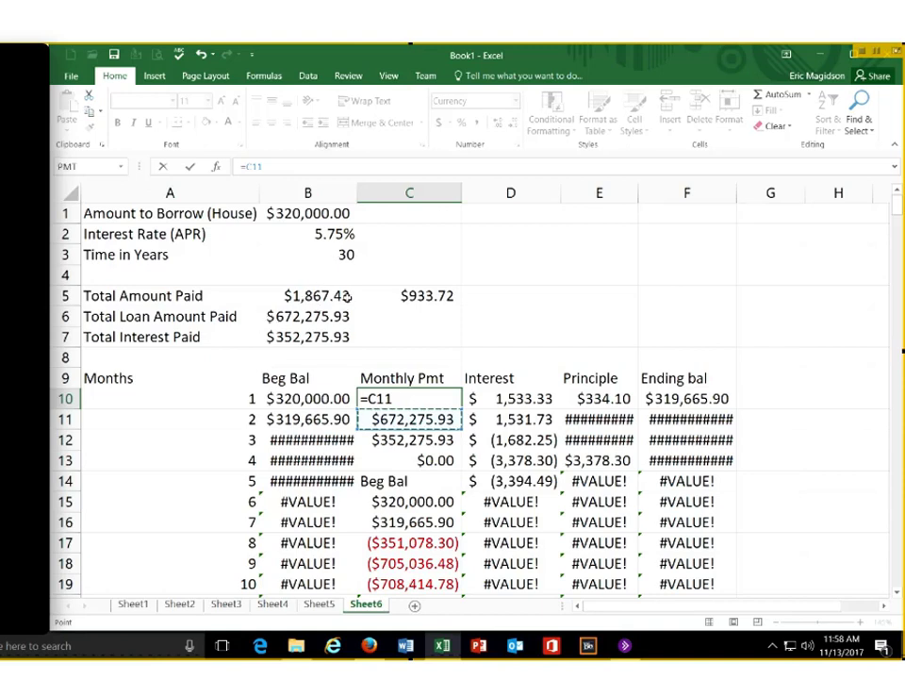
pyautogui.moveTo(397, 399); pyautogui.dragTo(352, 398)
pyautogui.press('BackSpace')
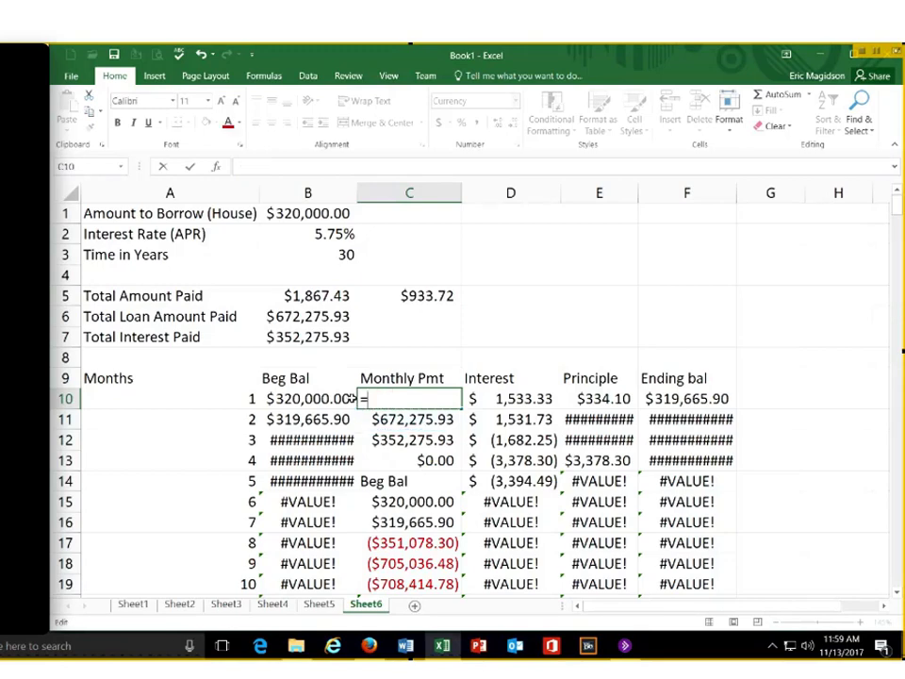
pyautogui.click(332, 295)
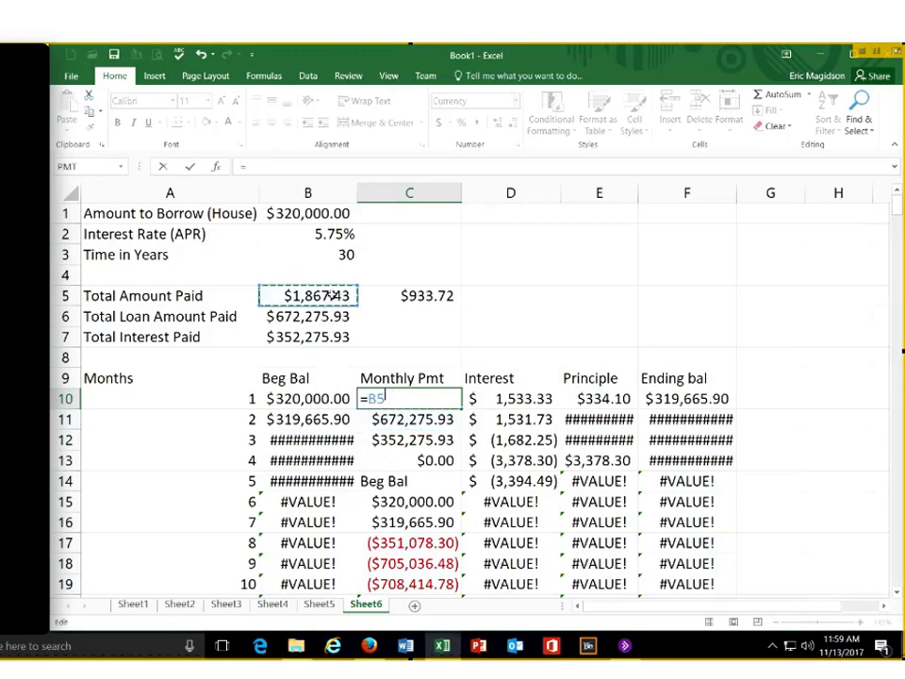
pyautogui.press('Return')
pyautogui.click(434, 399)
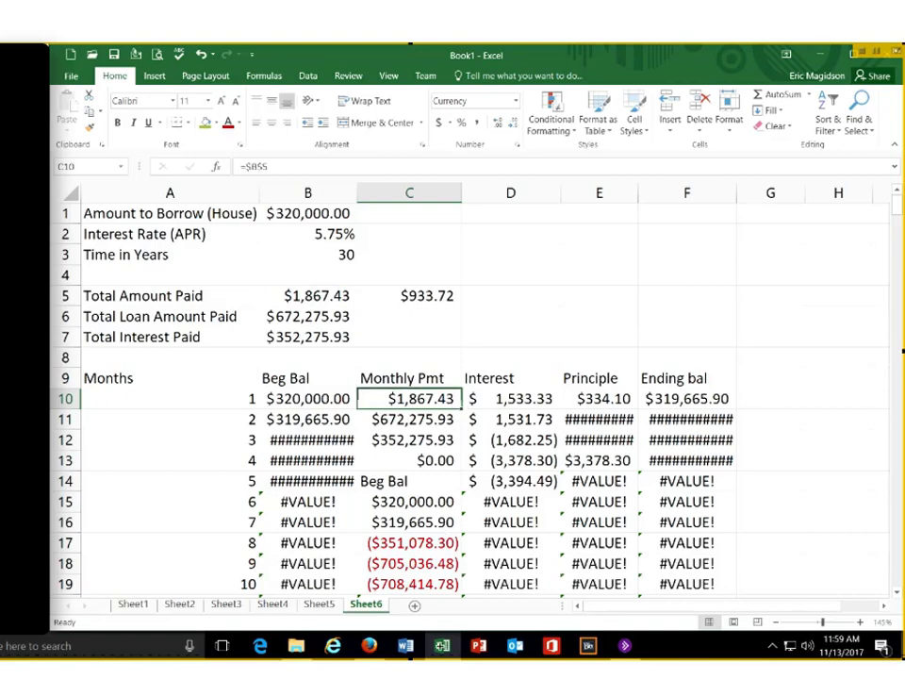
pyautogui.moveTo(461, 410); pyautogui.dragTo(445, 543)
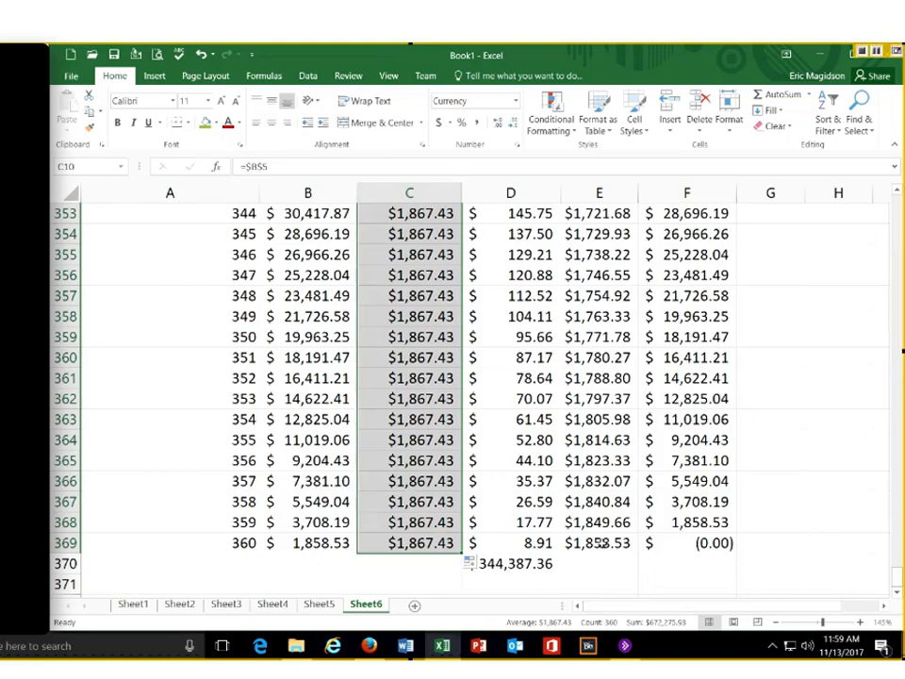
pyautogui.click(514, 563)
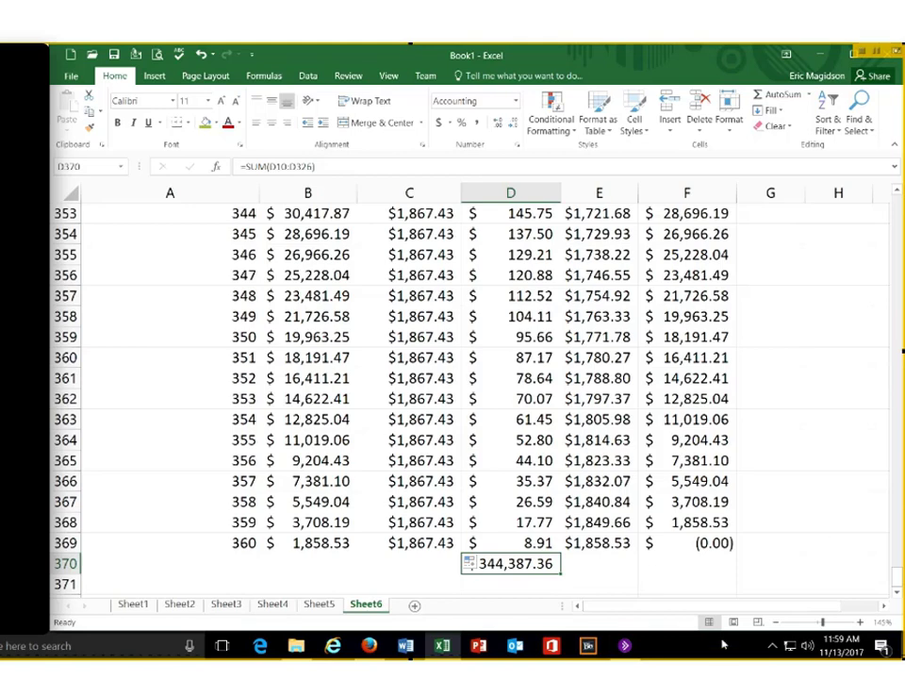
# Copy the table headings from A9:F9 and paste them beginning at H9 for a second amortization table
pyautogui.moveTo(726, 606); pyautogui.dragTo(820, 615)
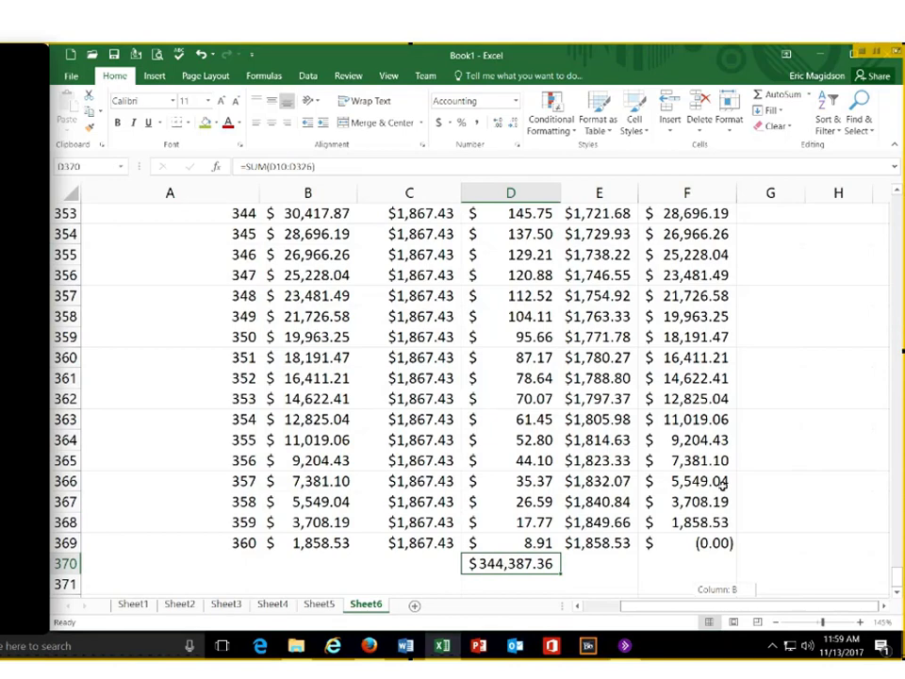
pyautogui.moveTo(897, 577); pyautogui.dragTo(897, 203)
pyautogui.click(663, 376)
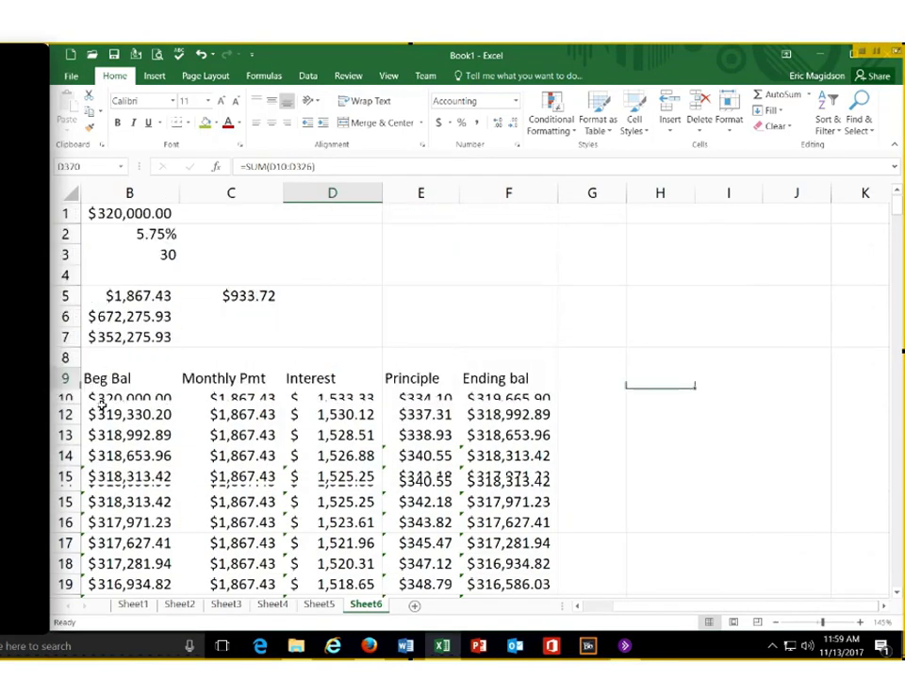
pyautogui.click(579, 608)
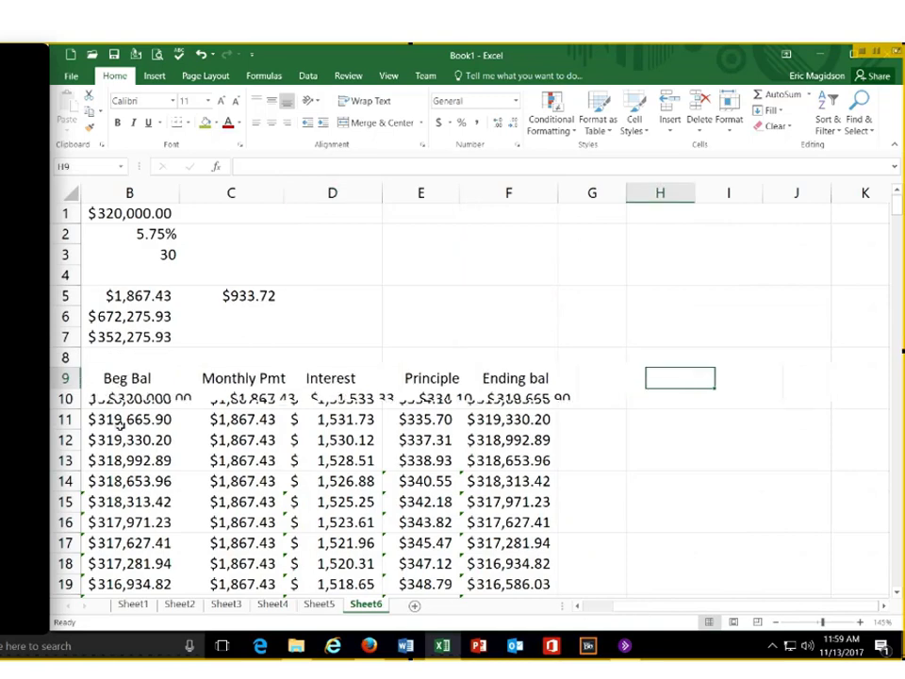
pyautogui.click(137, 377)
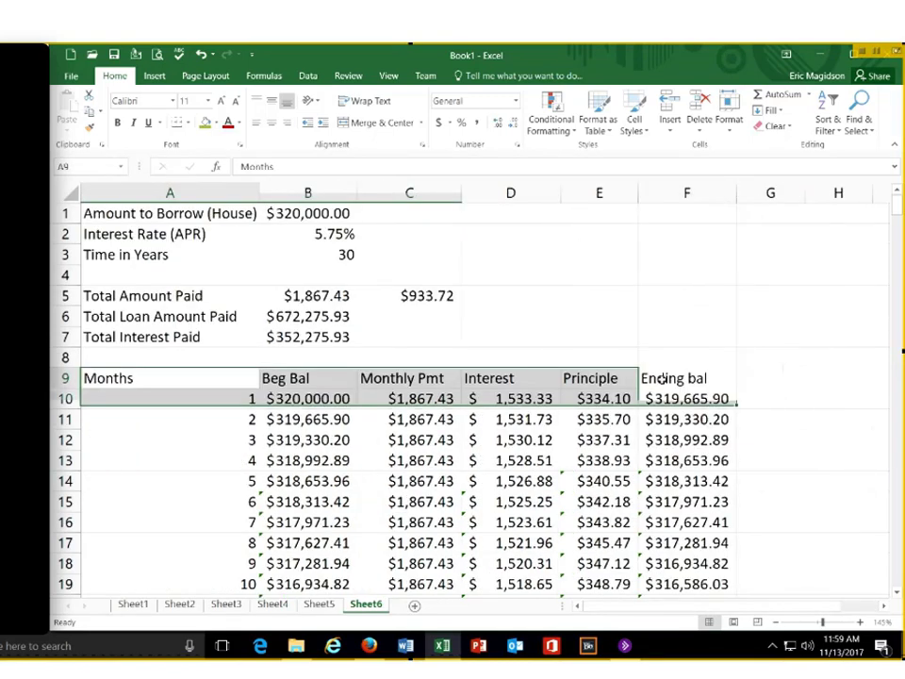
pyautogui.moveTo(137, 376); pyautogui.dragTo(665, 378)
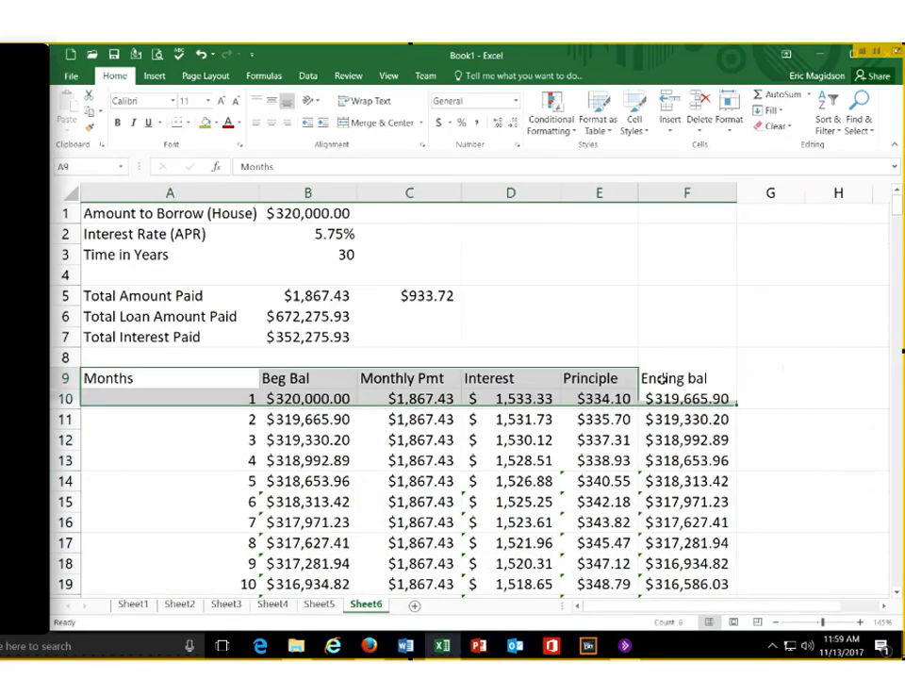
pyautogui.hotkey('ctrl', 'c')
pyautogui.click(825, 380)
pyautogui.hotkey('ctrl', 'v')
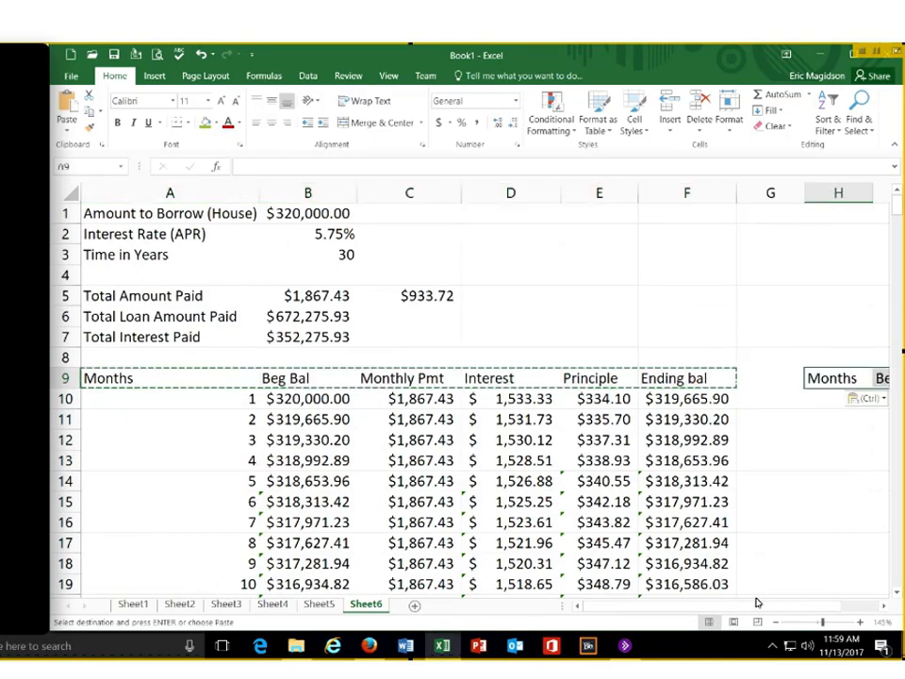
# Number the payments from 1 to 720 in H10:H729 by entering 1 and 2 and extending the series
pyautogui.moveTo(765, 608); pyautogui.dragTo(865, 605)
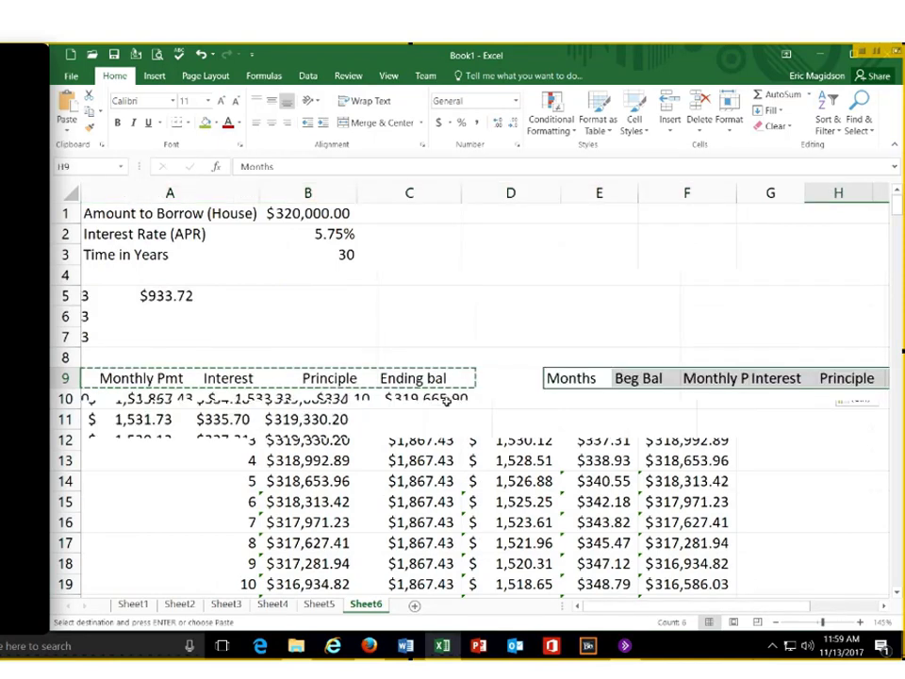
pyautogui.click(446, 400)
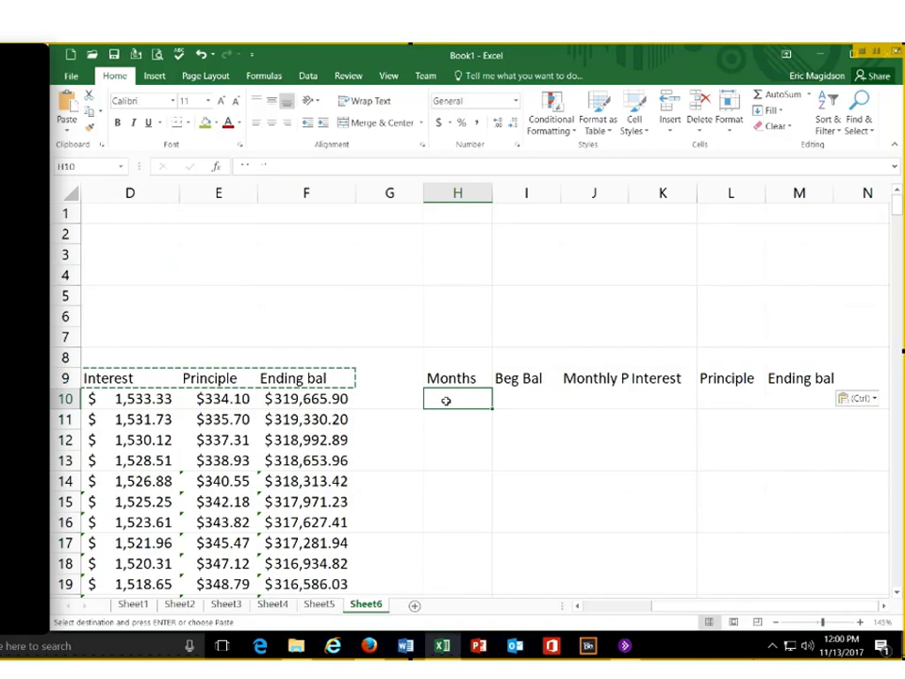
pyautogui.write('1')
pyautogui.press('Return')
pyautogui.write('2')
pyautogui.press('Return')
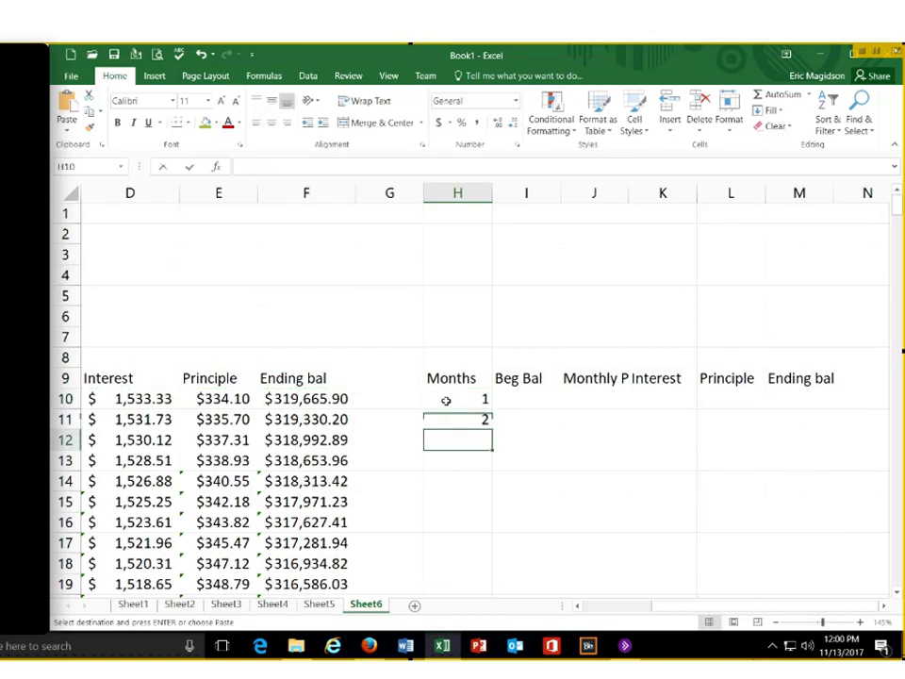
pyautogui.moveTo(458, 399); pyautogui.dragTo(493, 525)
pyautogui.moveTo(464, 454)
pyautogui.mouseDown()
pyautogui.moveTo(453, 164)
pyautogui.moveTo(470, 324)
pyautogui.moveTo(463, 140)
pyautogui.moveTo(467, 613)
pyautogui.moveTo(467, 550)
pyautogui.moveTo(467, 568)
pyautogui.moveTo(612, 519)
pyautogui.moveTo(622, 539)
pyautogui.mouseUp()
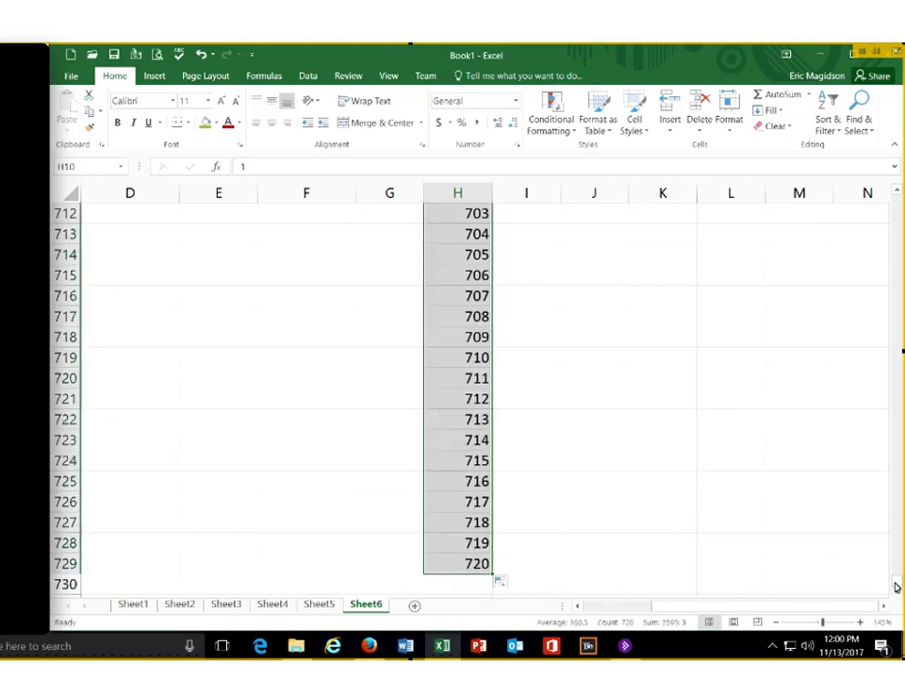
# Change the second table's first heading in H9 to Payment
pyautogui.moveTo(896, 586); pyautogui.dragTo(891, 183)
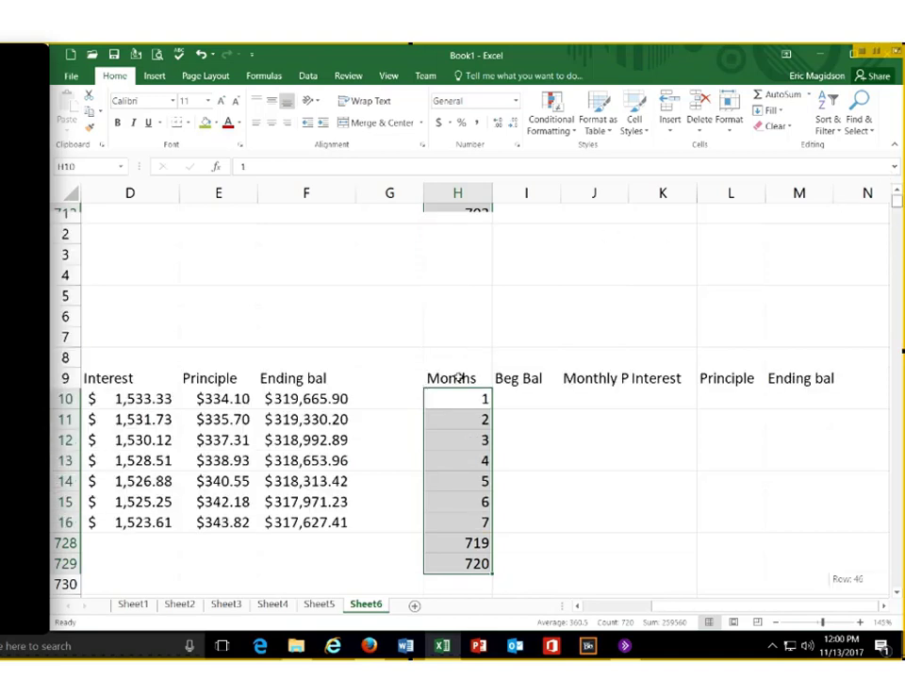
pyautogui.click(460, 377)
pyautogui.write('Pay')
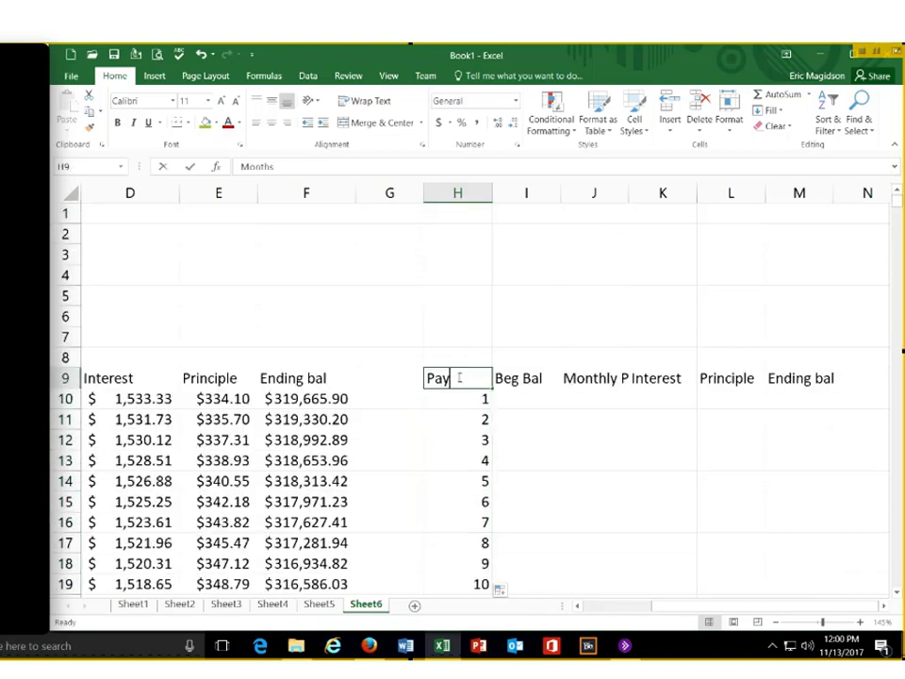
pyautogui.press('Tab')
pyautogui.write('ment')
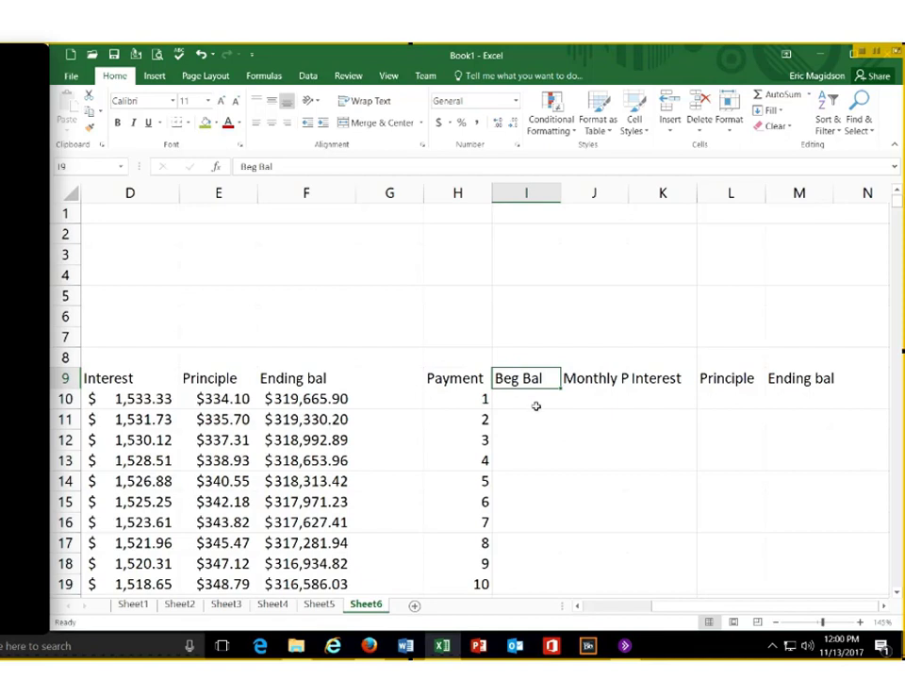
# Set the second table's first beginning balance in I10 to the loan amount with =B1
pyautogui.click(537, 405)
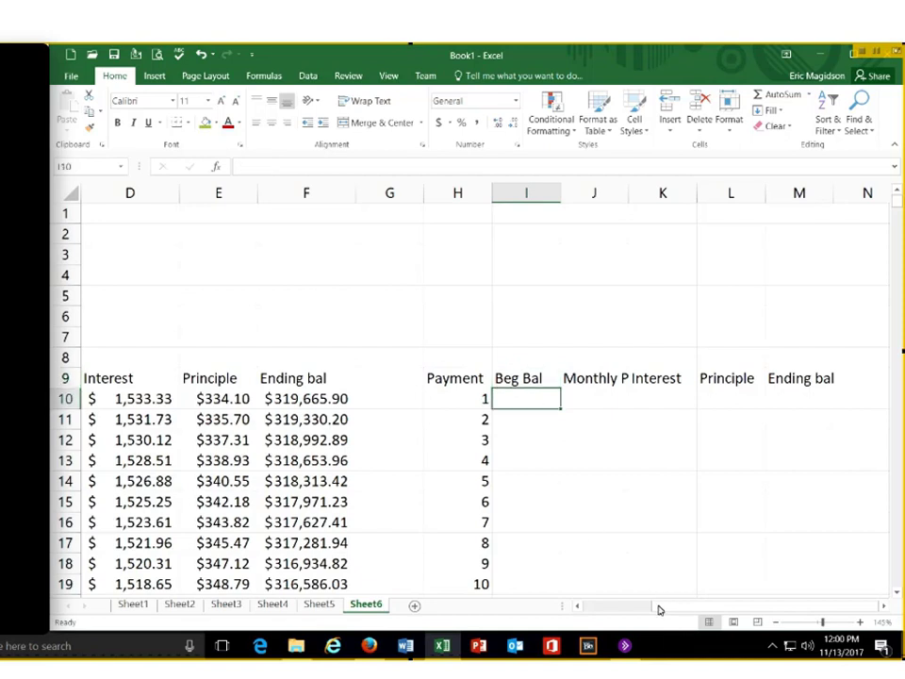
pyautogui.moveTo(656, 606); pyautogui.dragTo(641, 613)
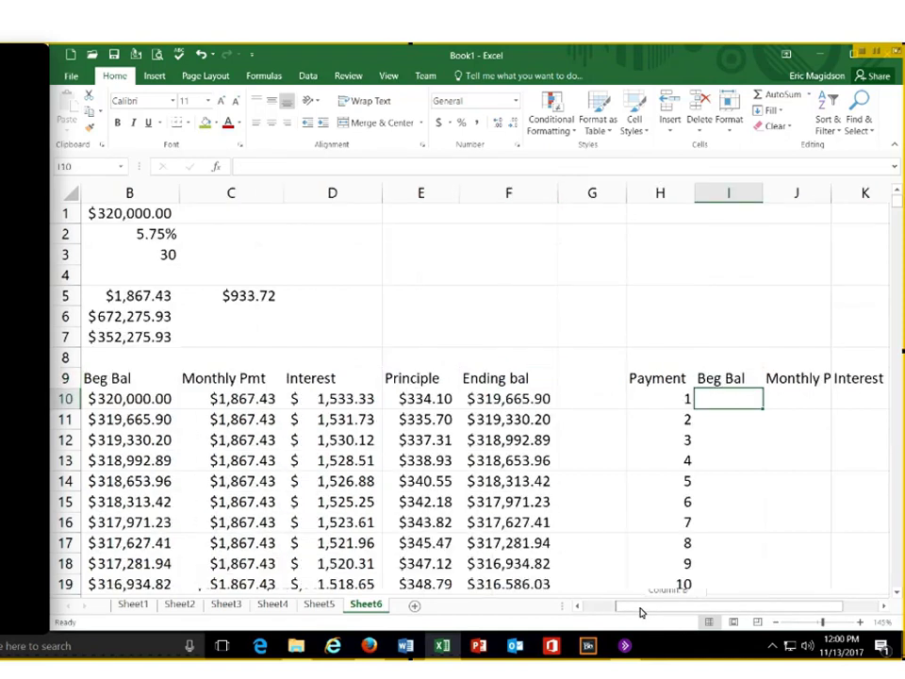
pyautogui.write('=')
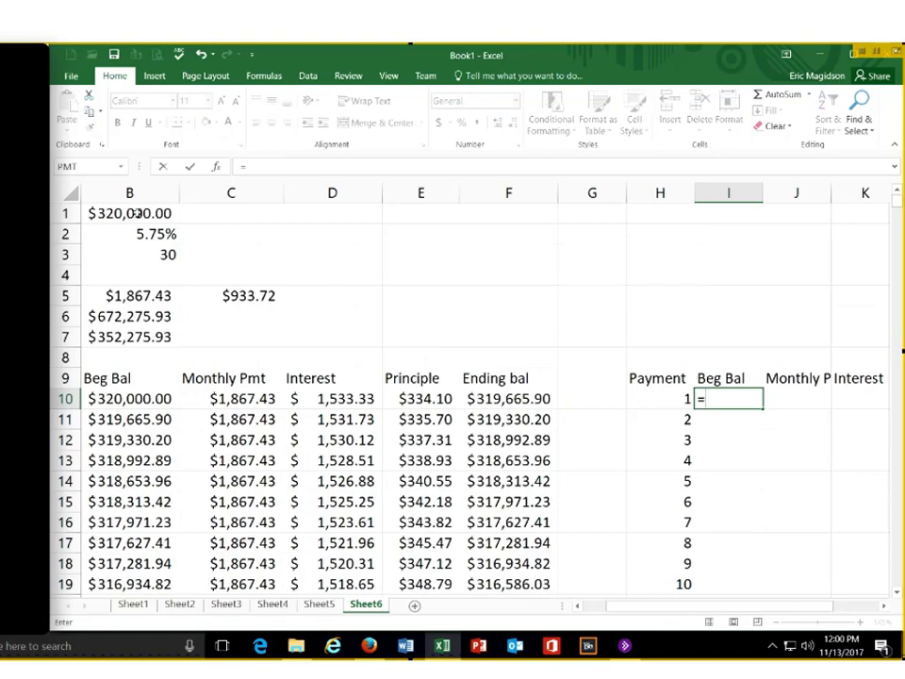
pyautogui.click(137, 214)
pyautogui.press('Return')
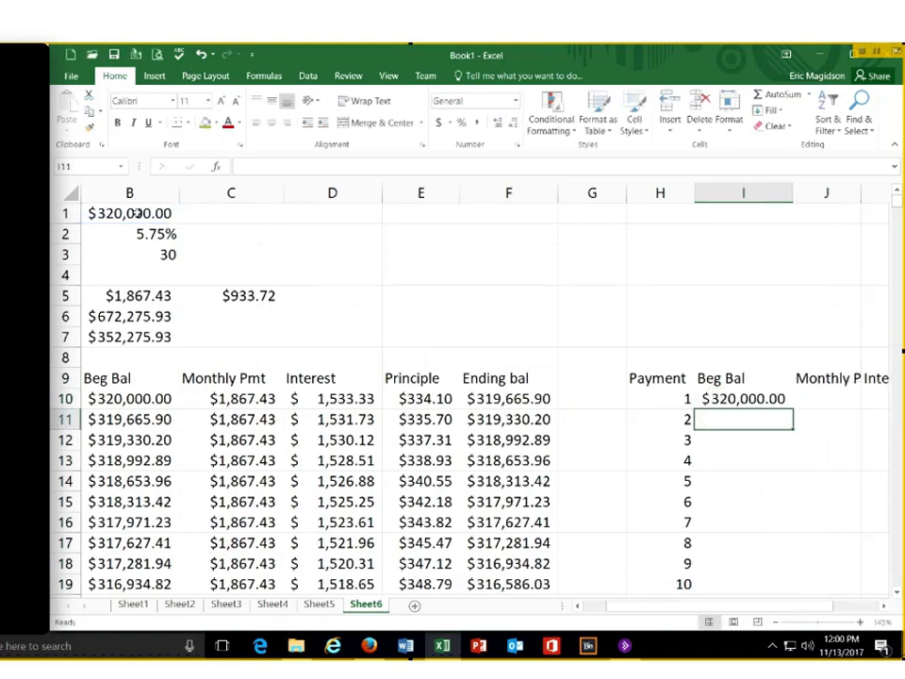
# Set the first payment in J10 to the half payment with the absolute reference =$C$5
pyautogui.press('Up')
pyautogui.press('Right')
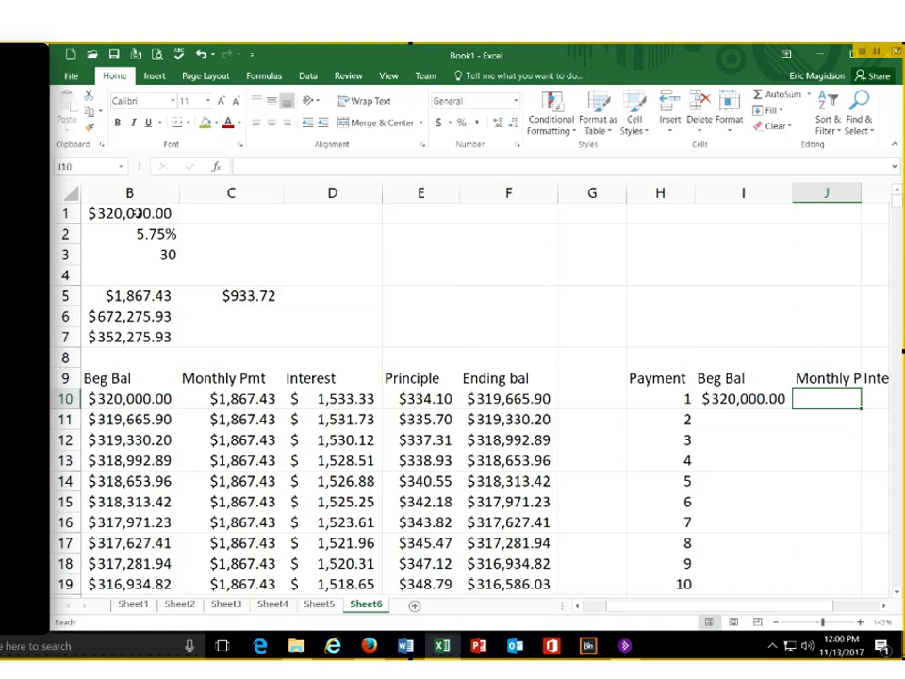
pyautogui.write('=')
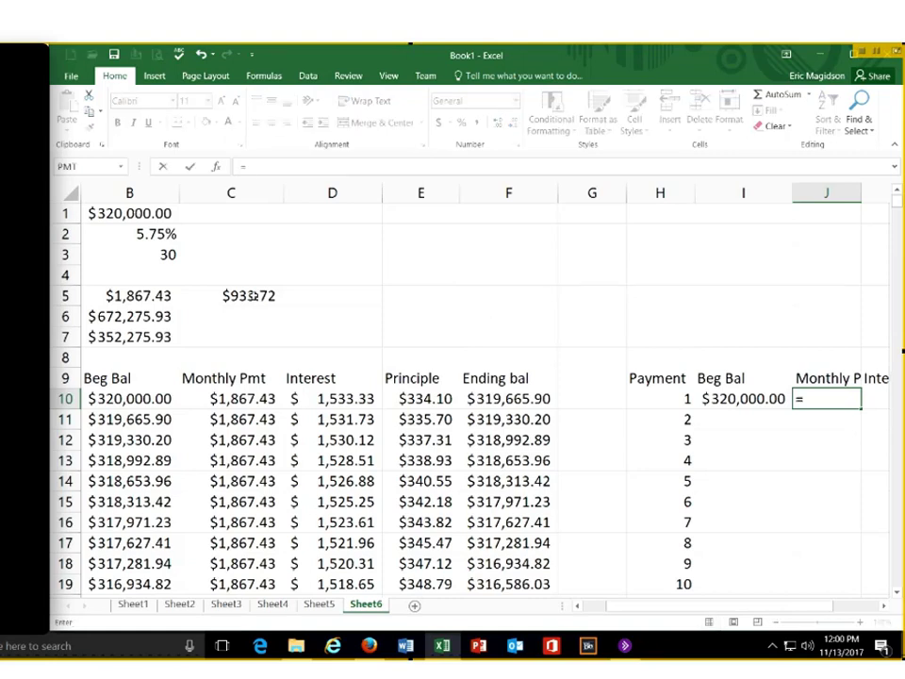
pyautogui.click(252, 295)
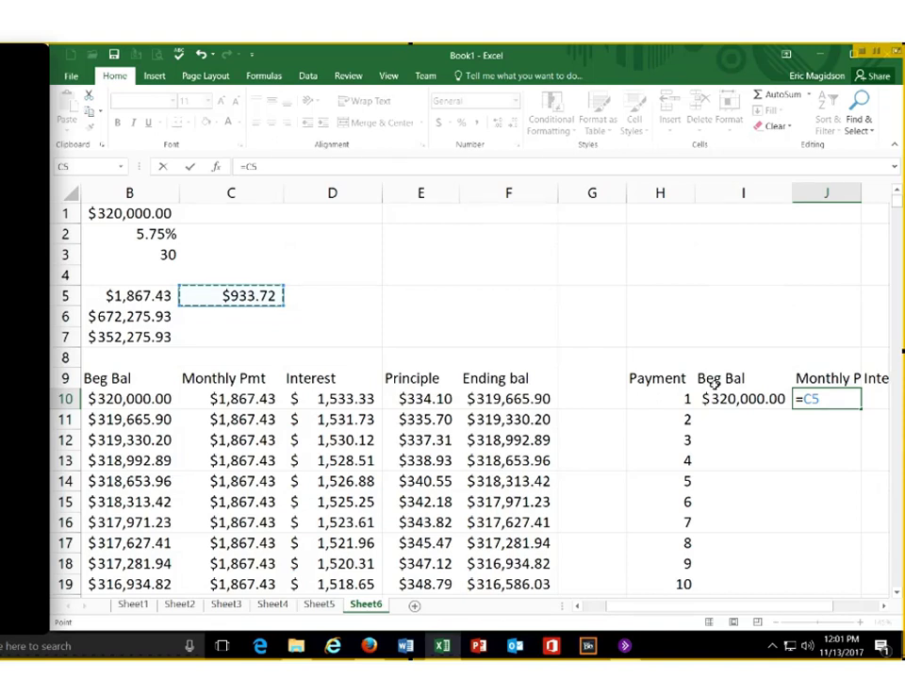
pyautogui.press('Return')
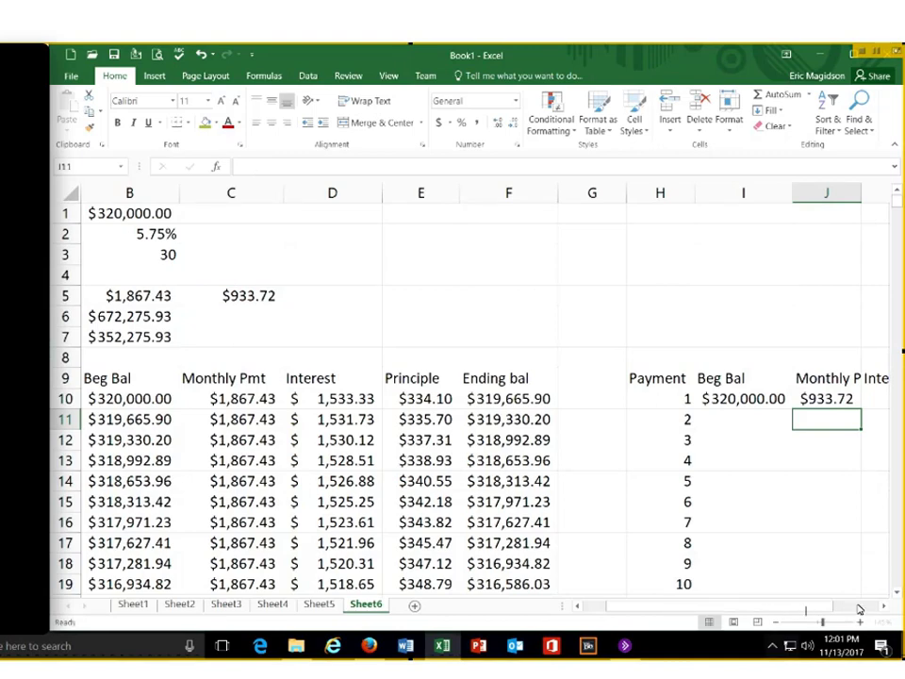
# Change the heading in J9 to Bi-Monthly Pmt and widen column J to fit it
pyautogui.hscroll(2, 547, 367)
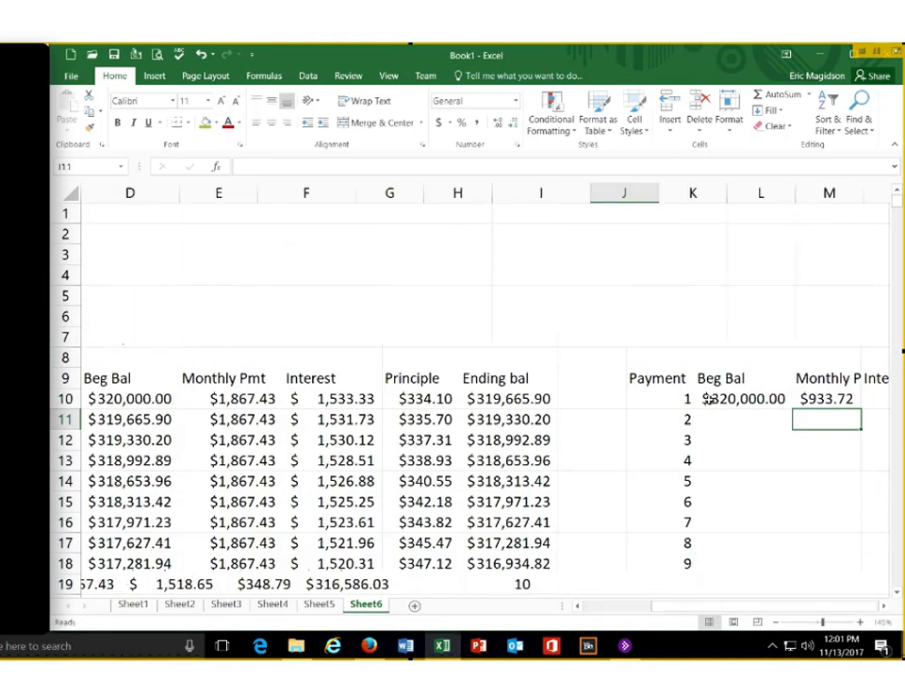
pyautogui.doubleClick(594, 378)
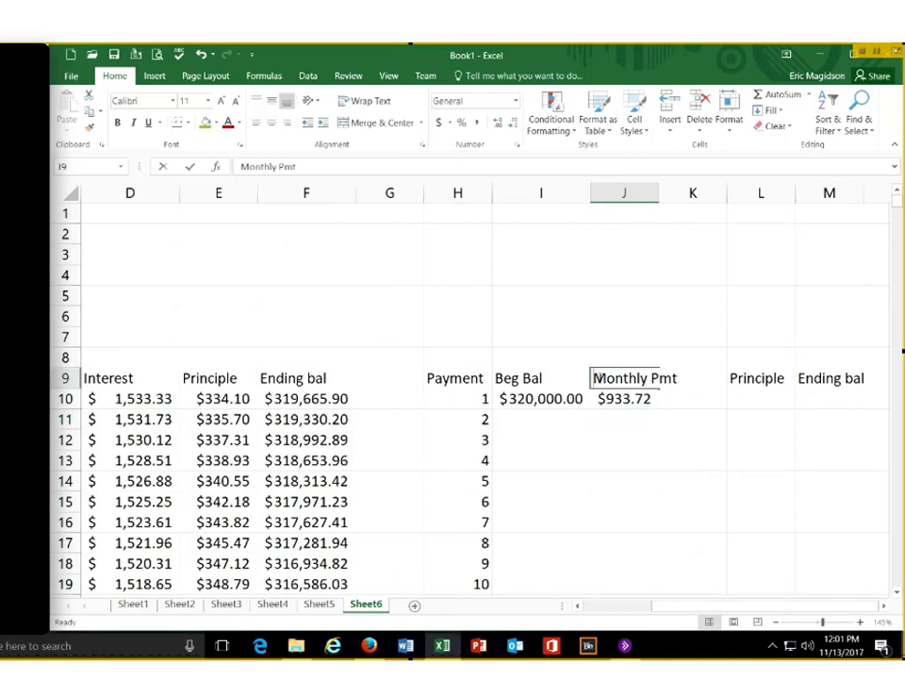
pyautogui.write('Bi-')
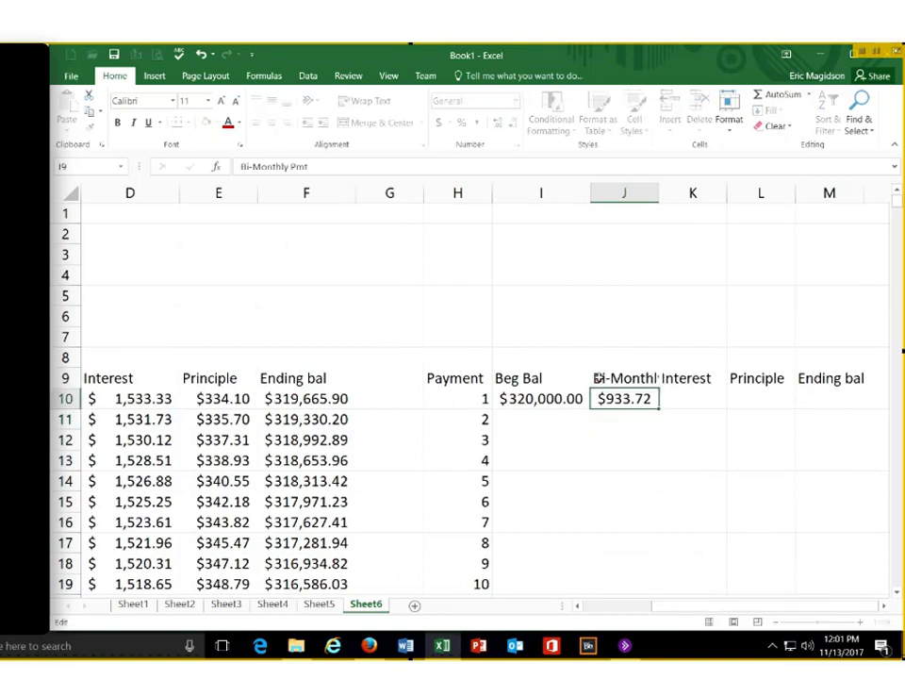
pyautogui.doubleClick(658, 193)
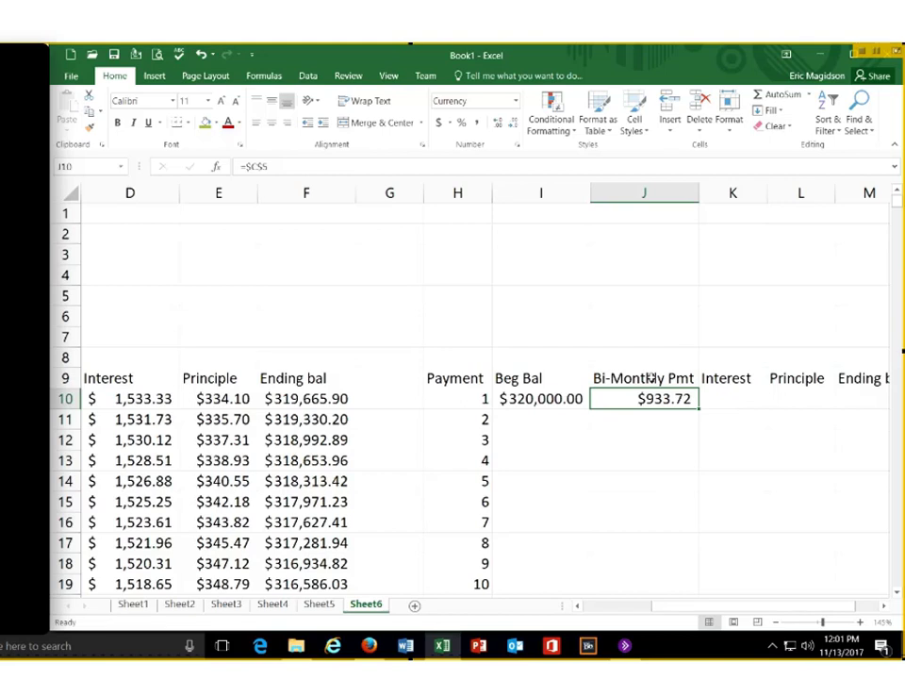
# Calculate the first half-payment interest in K10 as the beginning balance I10 times the annual rate in B2 divided by 24
pyautogui.click(743, 401)
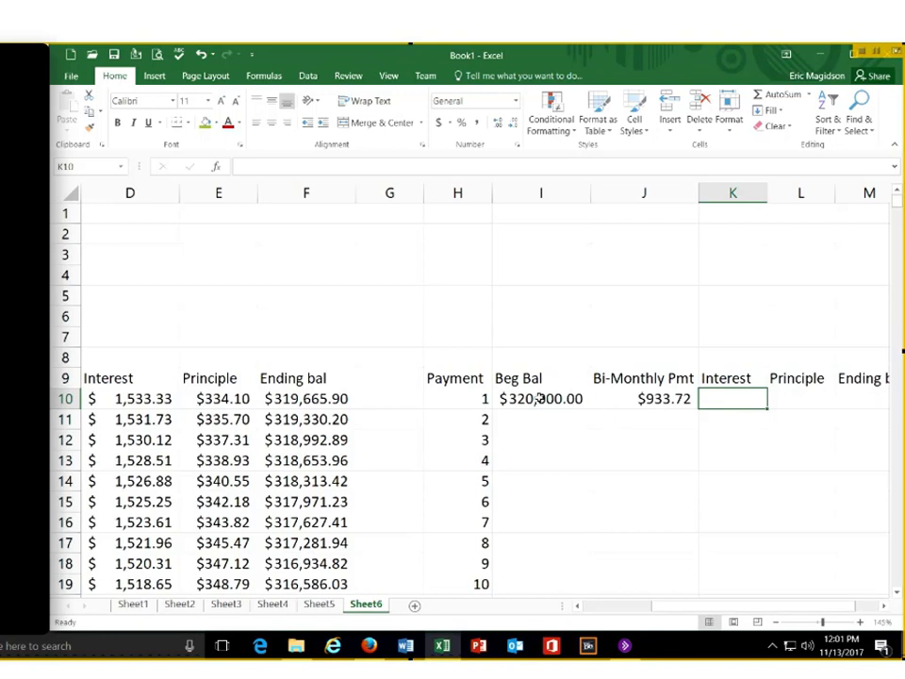
pyautogui.click(540, 398)
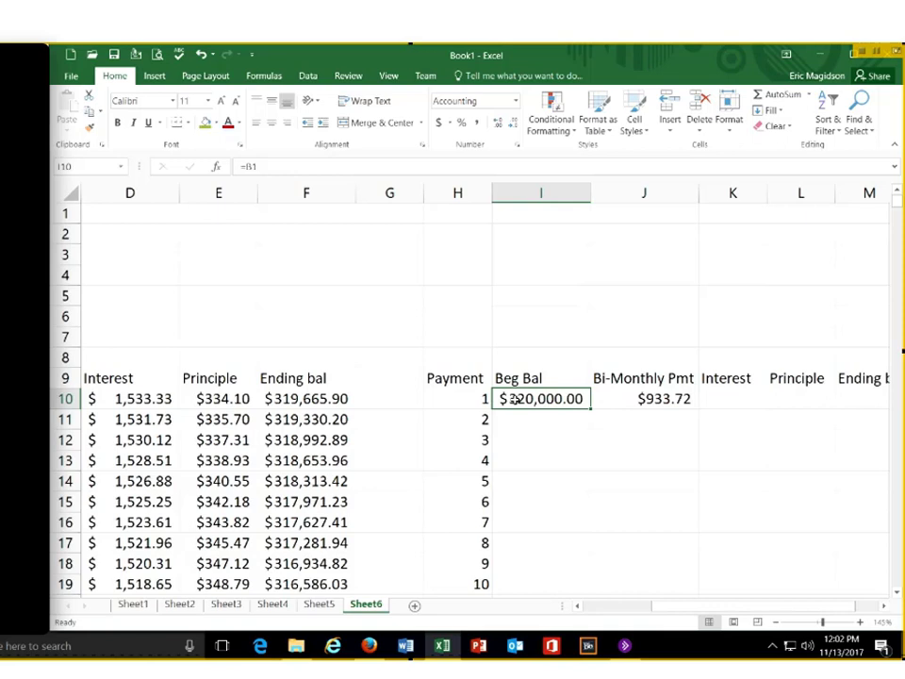
pyautogui.click(741, 401)
pyautogui.write('=')
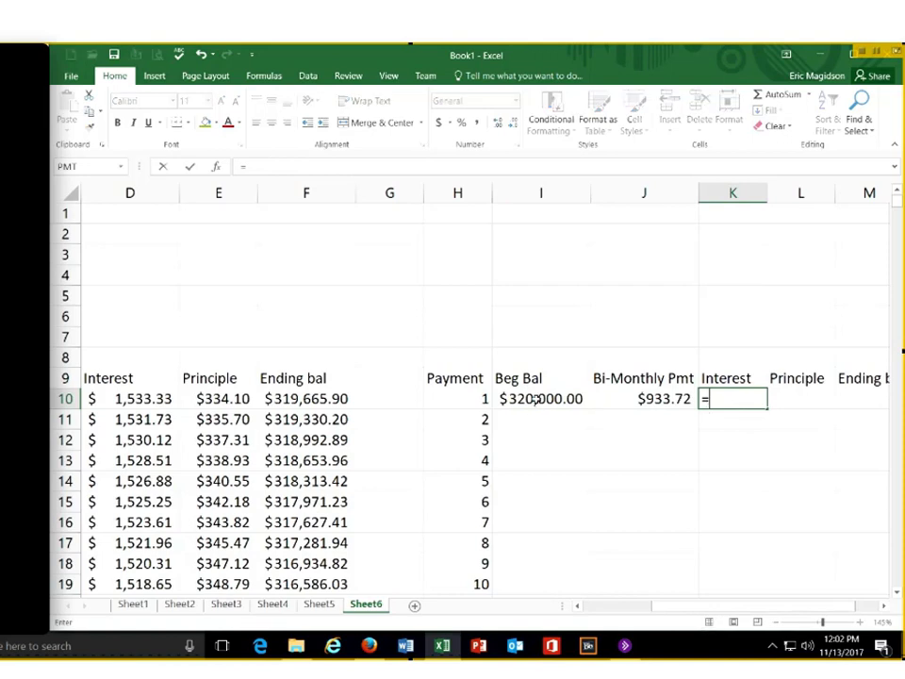
pyautogui.click(541, 400)
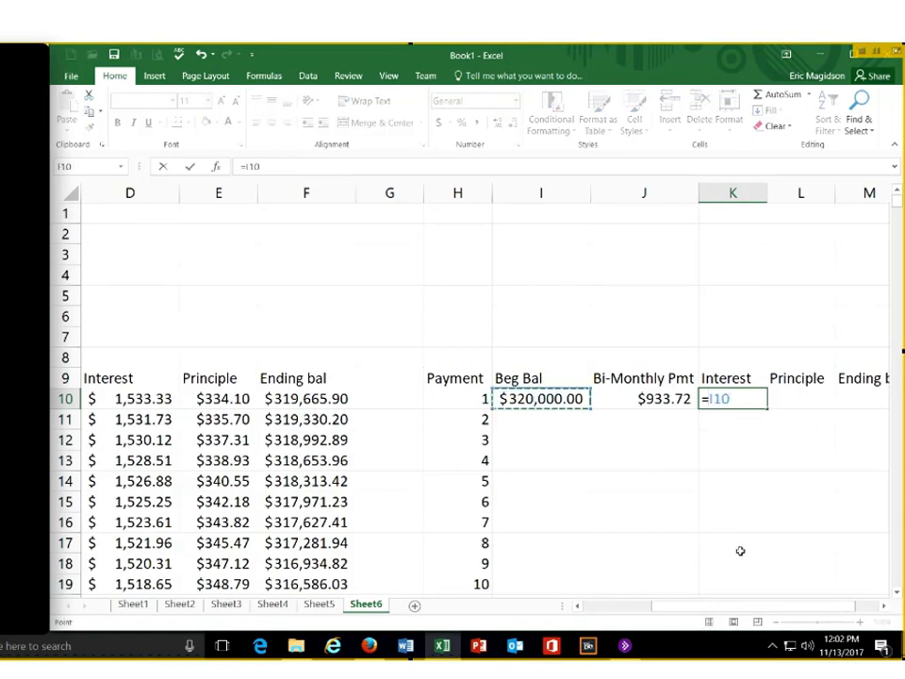
pyautogui.write('*')
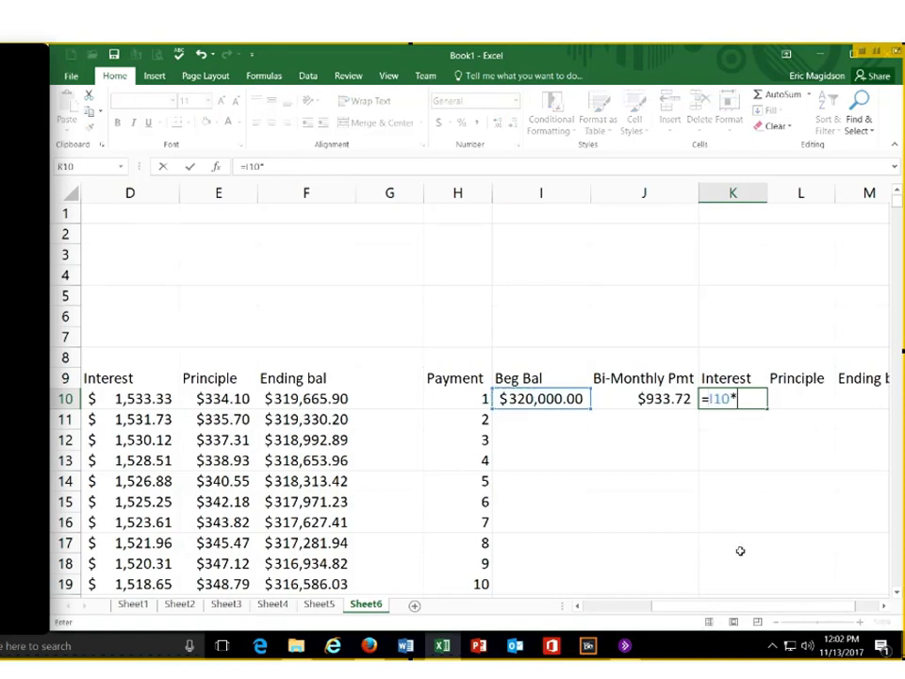
pyautogui.write('(')
pyautogui.moveTo(754, 606); pyautogui.dragTo(686, 606)
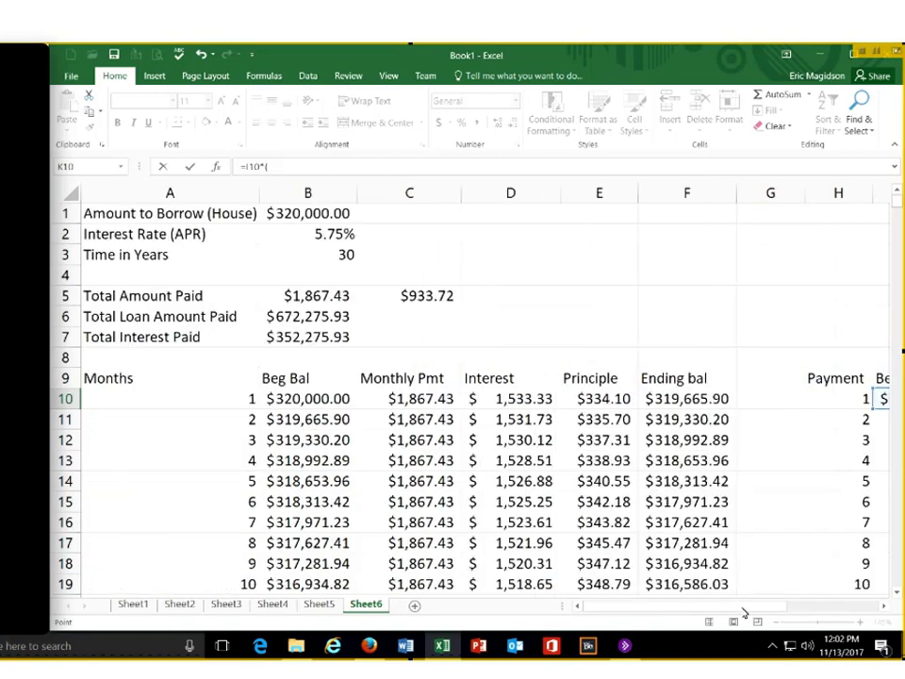
pyautogui.click(340, 239)
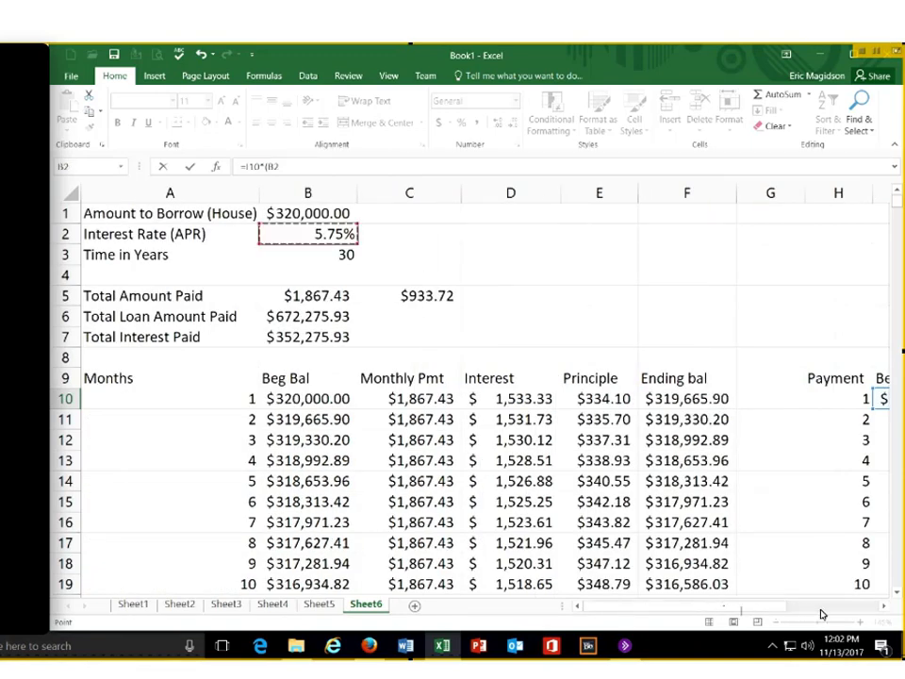
pyautogui.moveTo(741, 607); pyautogui.dragTo(823, 614)
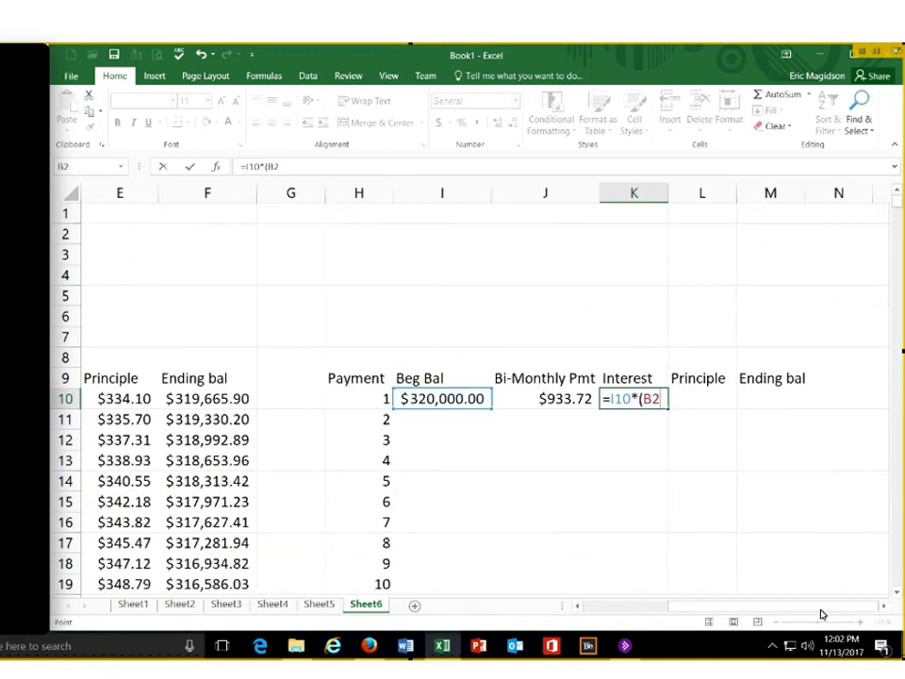
pyautogui.write('/24')
pyautogui.press('Return')
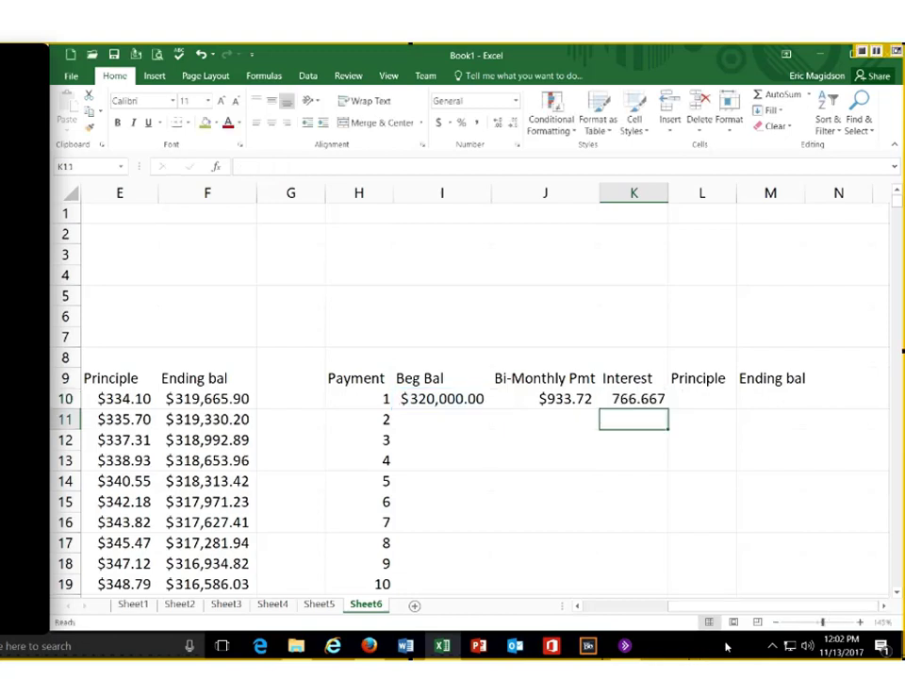
pyautogui.moveTo(714, 609); pyautogui.dragTo(552, 604)
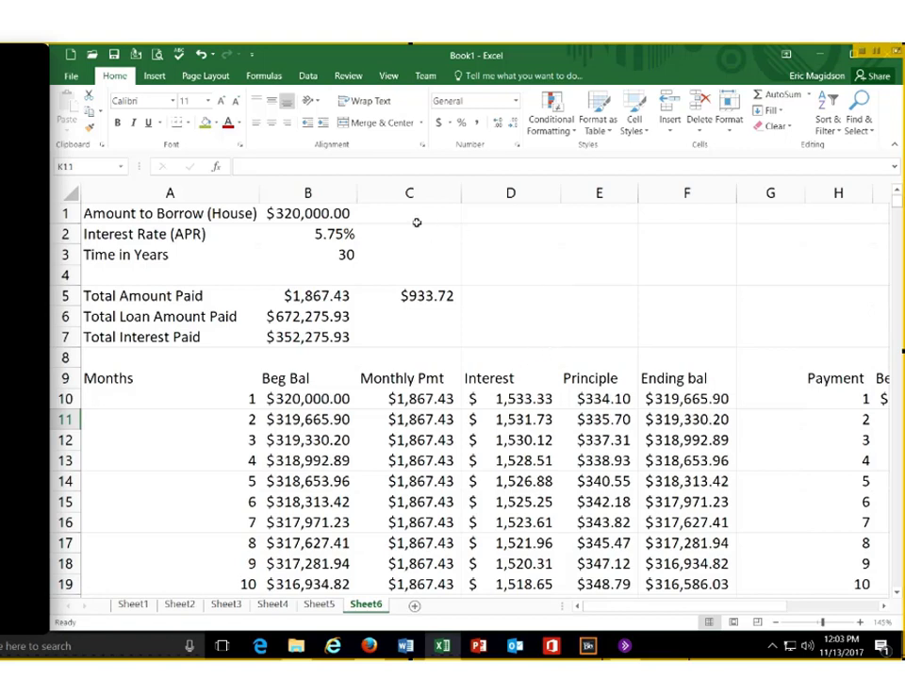
# Enter the heading Monthly in C1, beside the loan amount
pyautogui.click(314, 234)
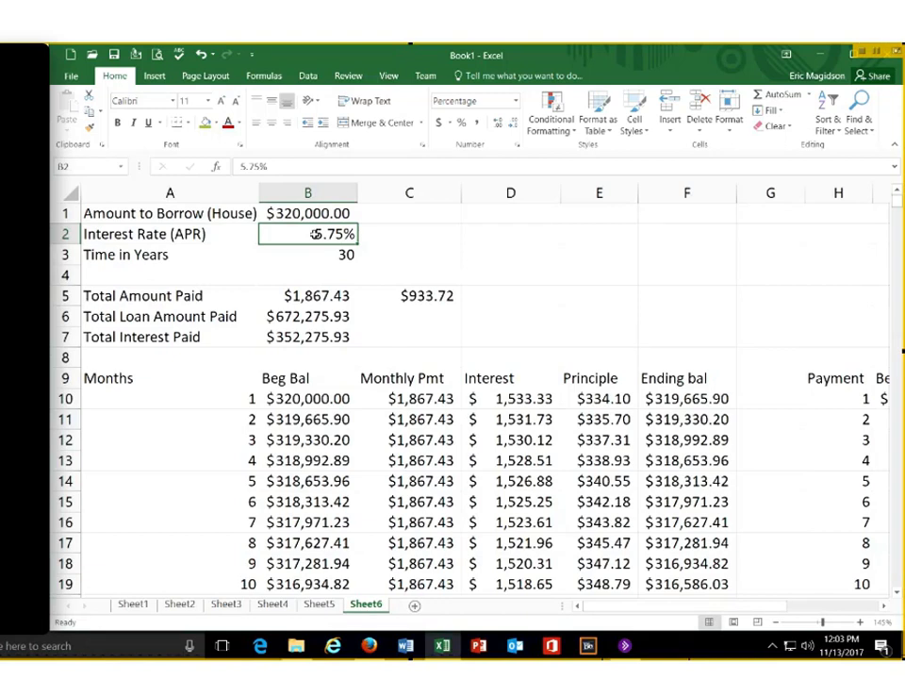
pyautogui.doubleClick(445, 213)
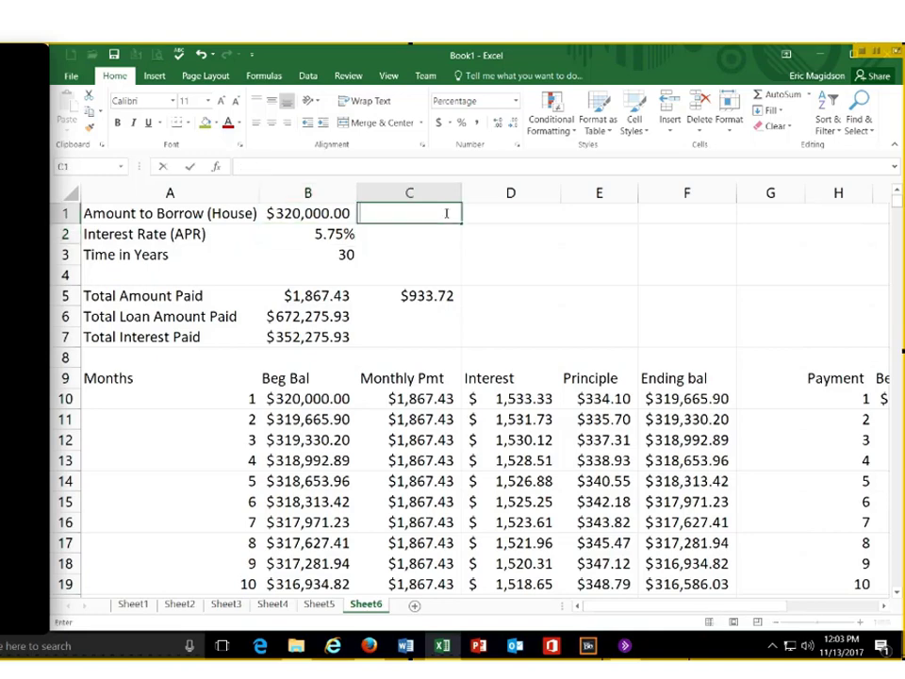
pyautogui.write('Min')
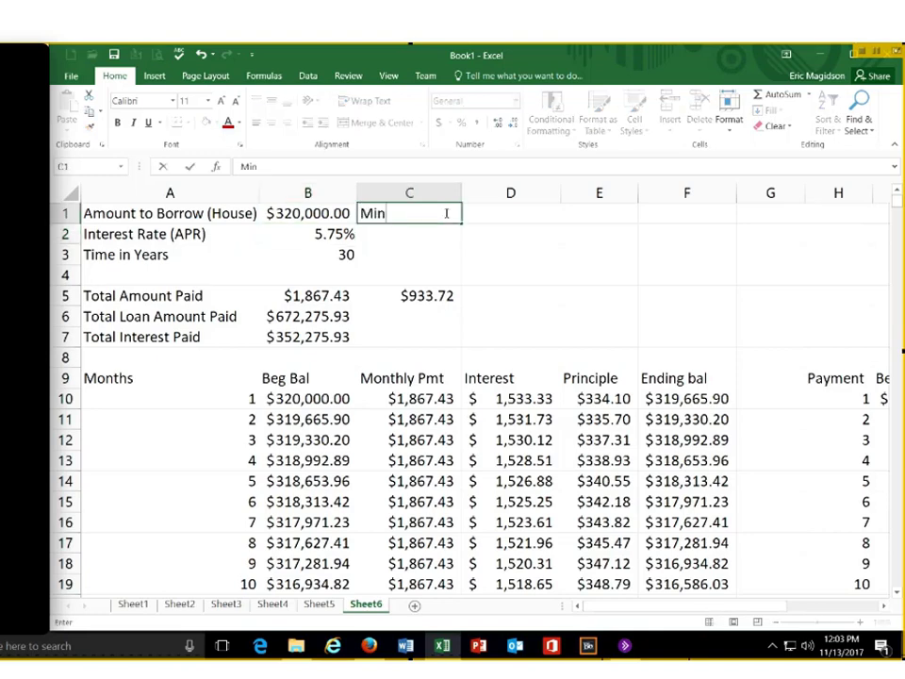
pyautogui.press('BackSpace')
pyautogui.press('BackSpace')
pyautogui.write('ont')
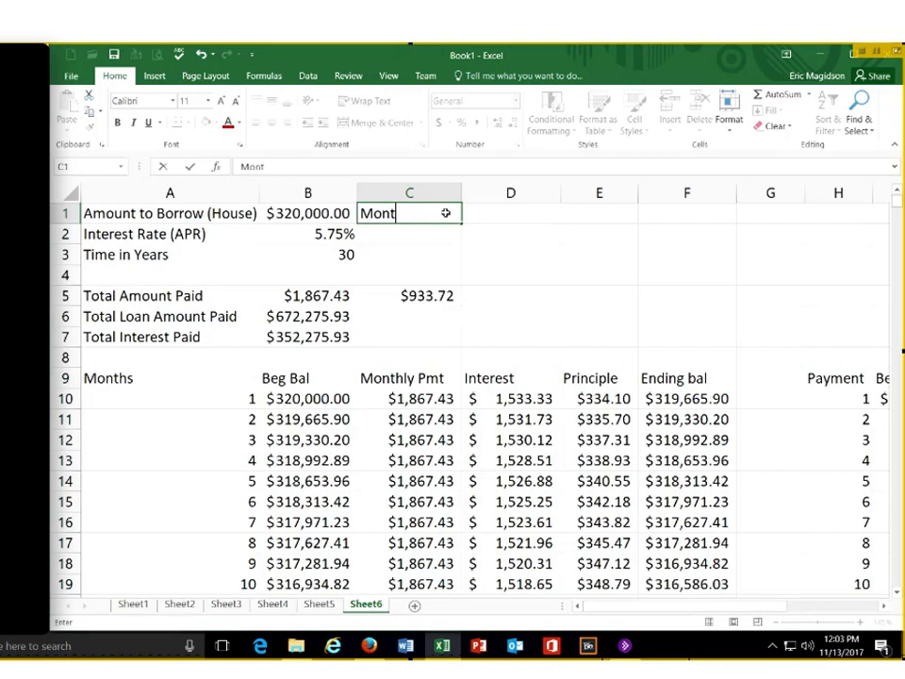
pyautogui.write('hly')
pyautogui.press('Tab')
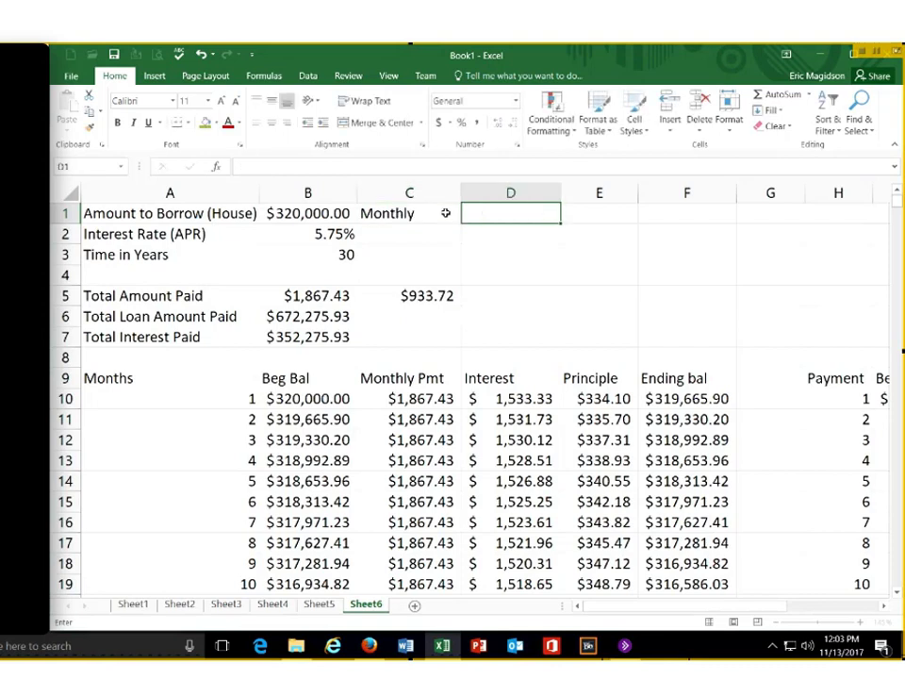
# Enter the heading Bi-Monthly in D1
pyautogui.write('Bi-')
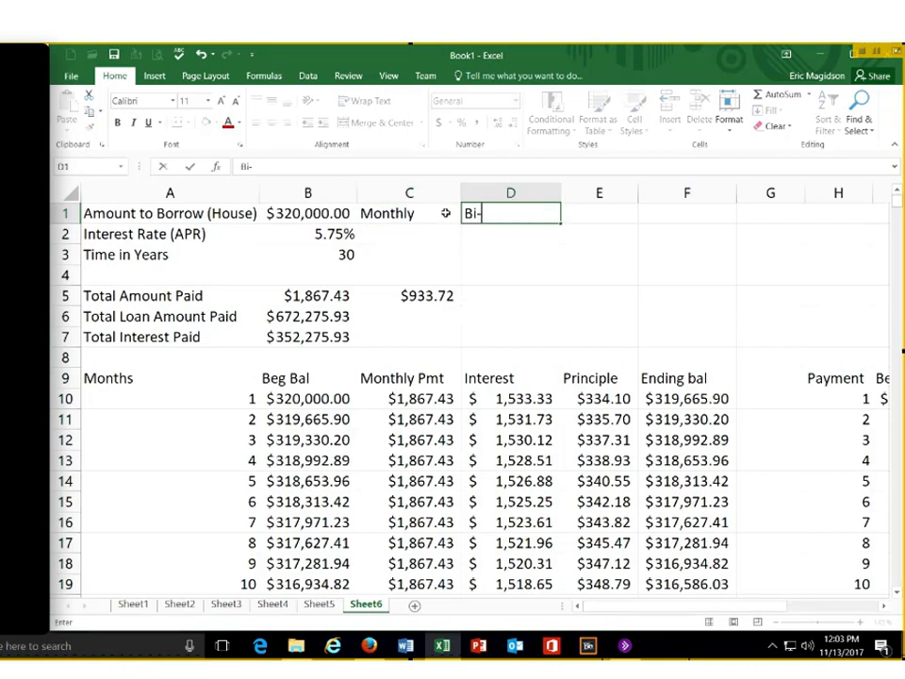
pyautogui.write('Monthyl')
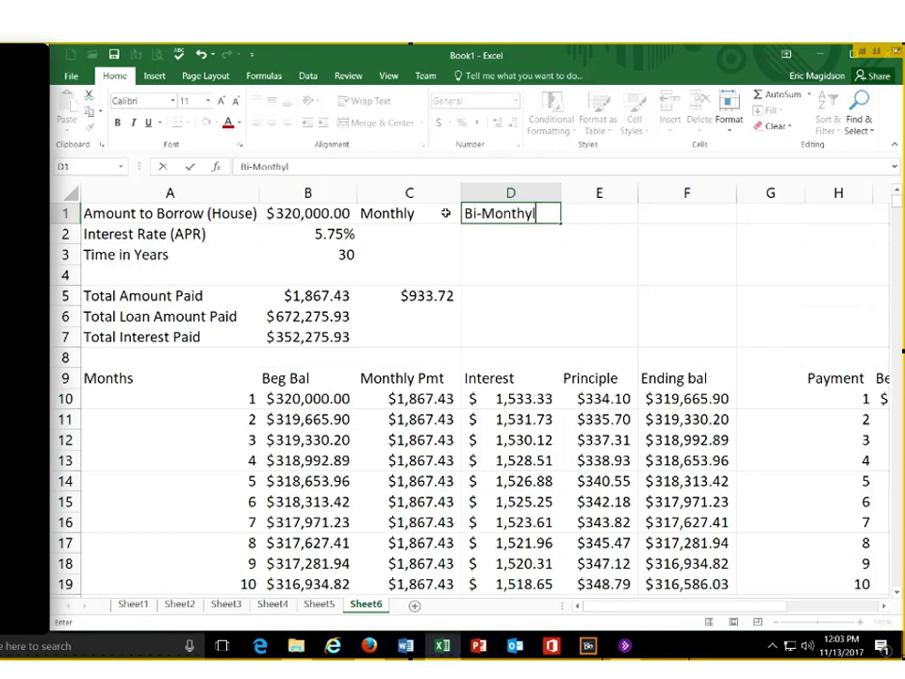
pyautogui.press('BackSpace')
pyautogui.press('BackSpace')
pyautogui.write('ly')
pyautogui.press('Return')
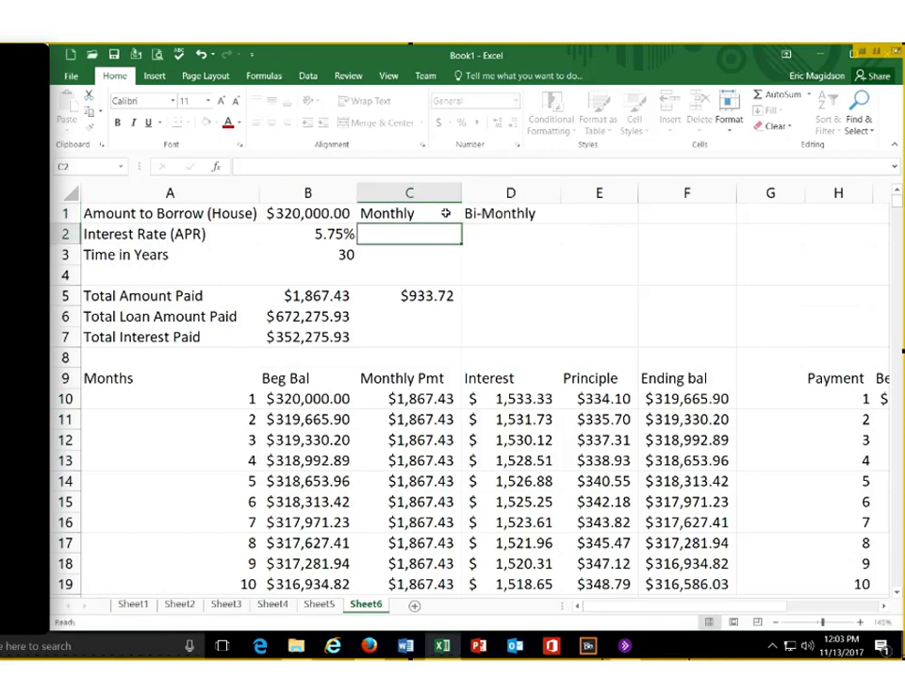
# Calculate the monthly interest rate in C2 with =B2/12 and format it as a percentage with two decimals
pyautogui.write('=')
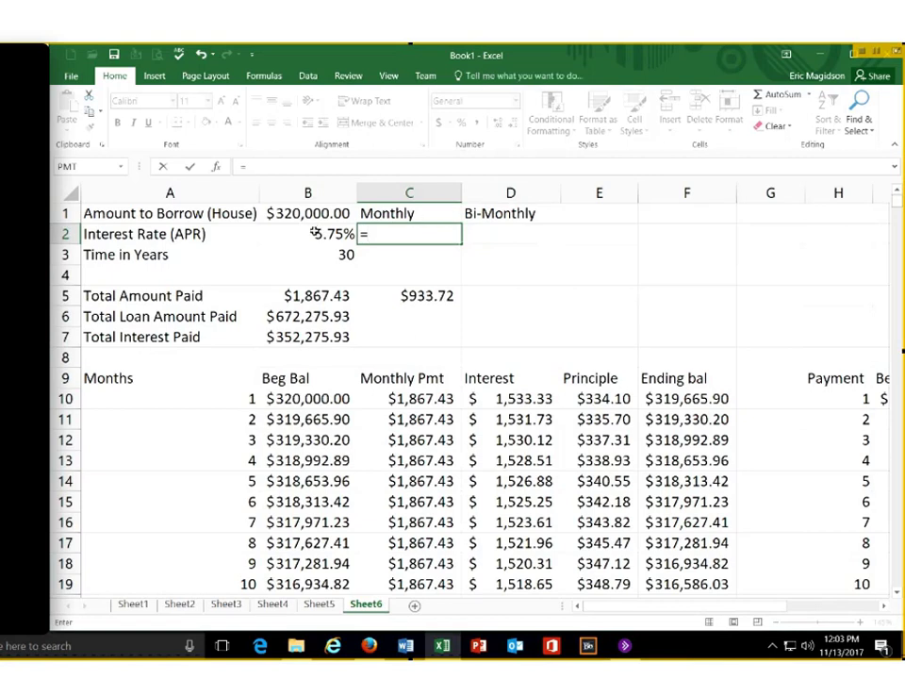
pyautogui.press('Left')
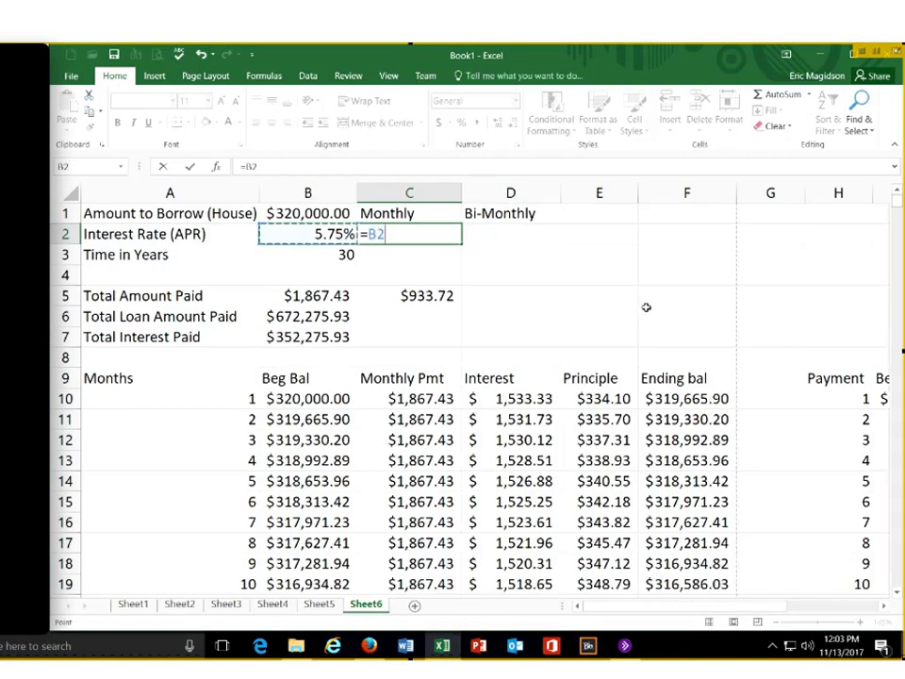
pyautogui.write('/12')
pyautogui.press('Return')
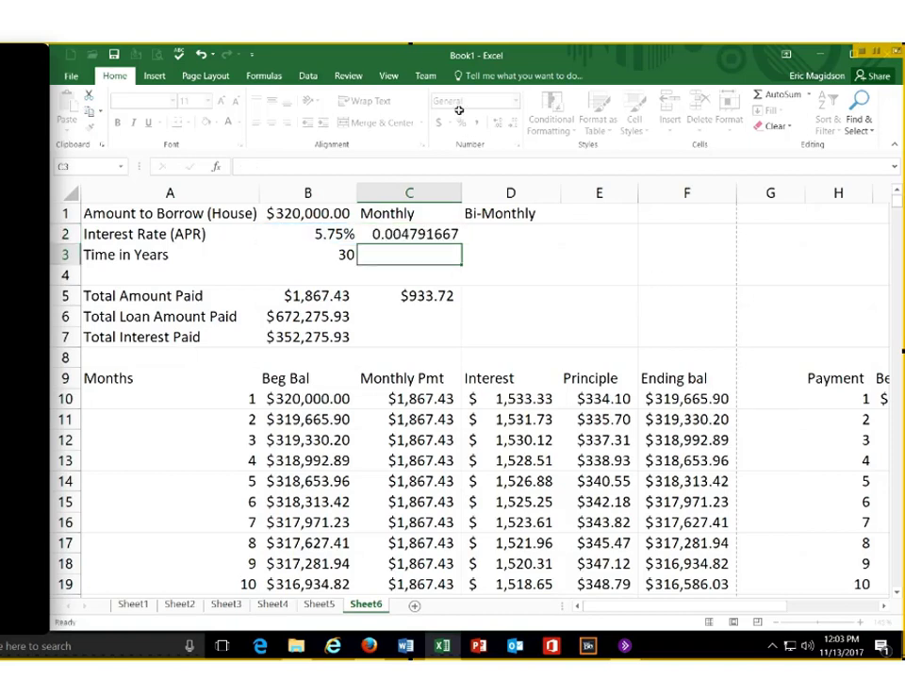
pyautogui.click(497, 290)
pyautogui.click(435, 235)
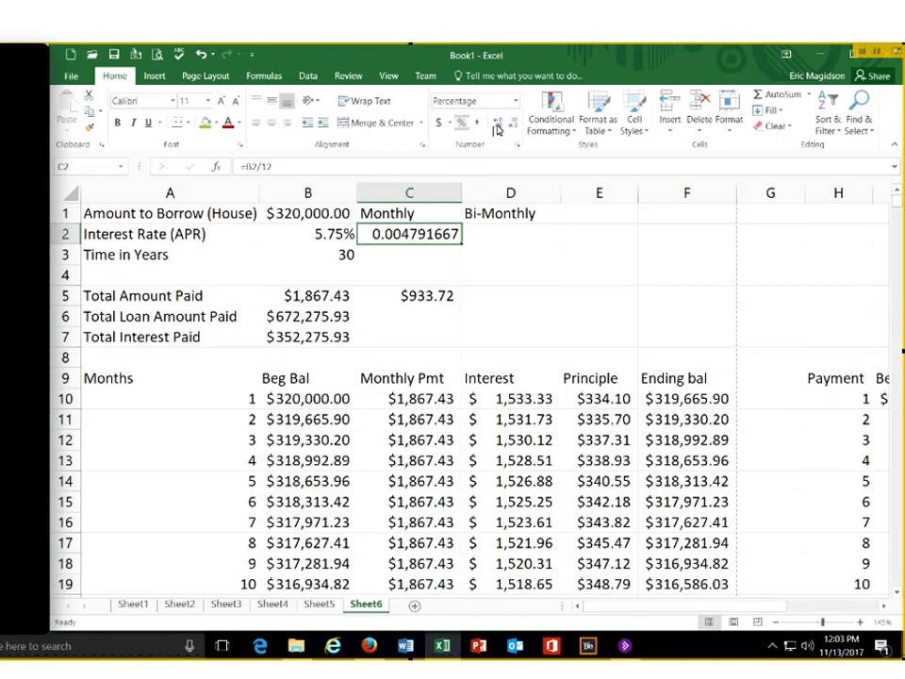
pyautogui.click(498, 125)
pyautogui.click(498, 125)
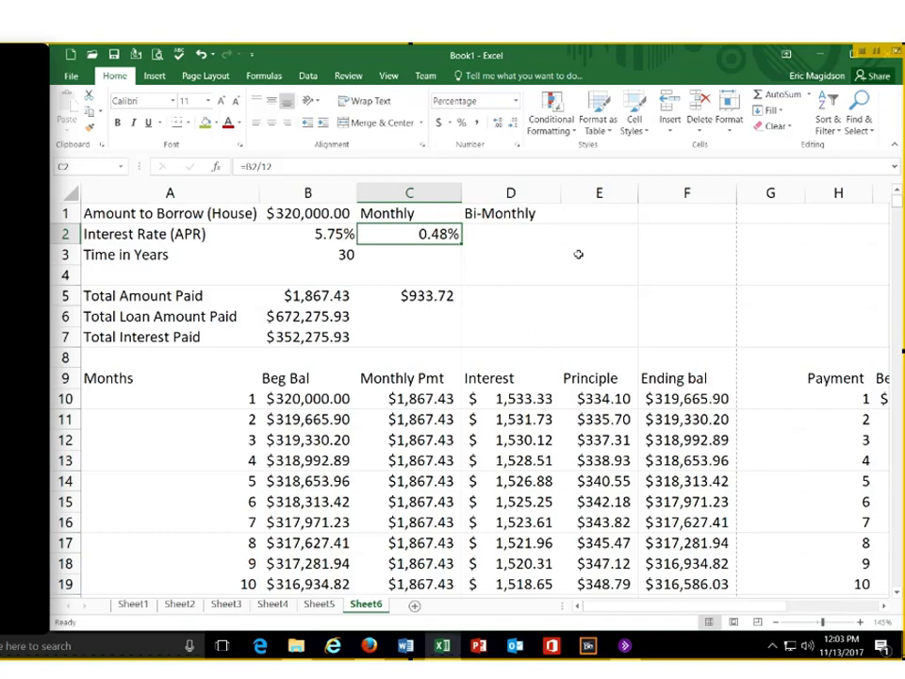
# Calculate the bi-monthly interest rate in D2 with =B2/24
pyautogui.press('Right')
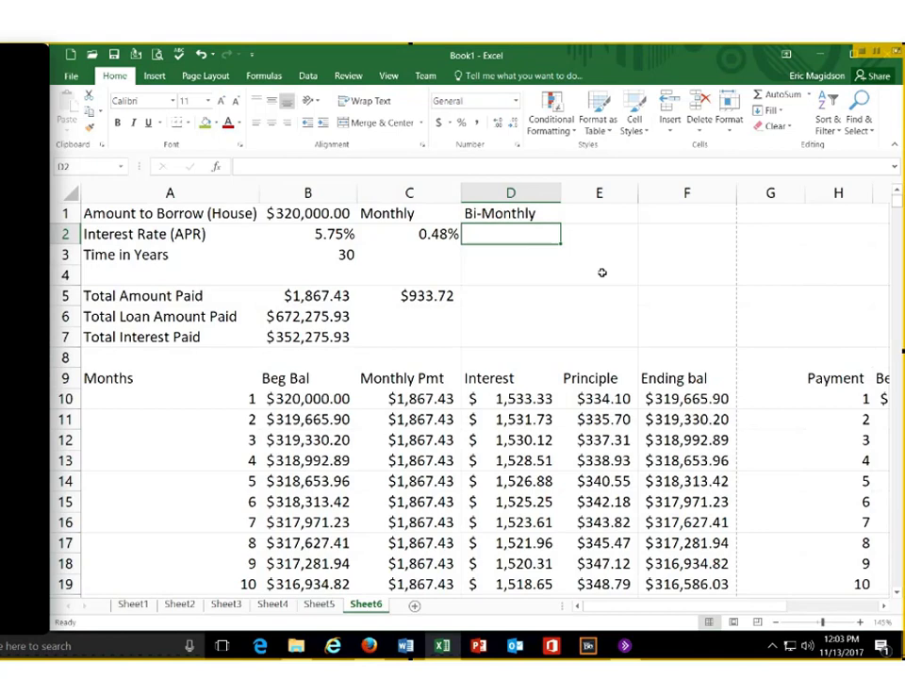
pyautogui.write('=')
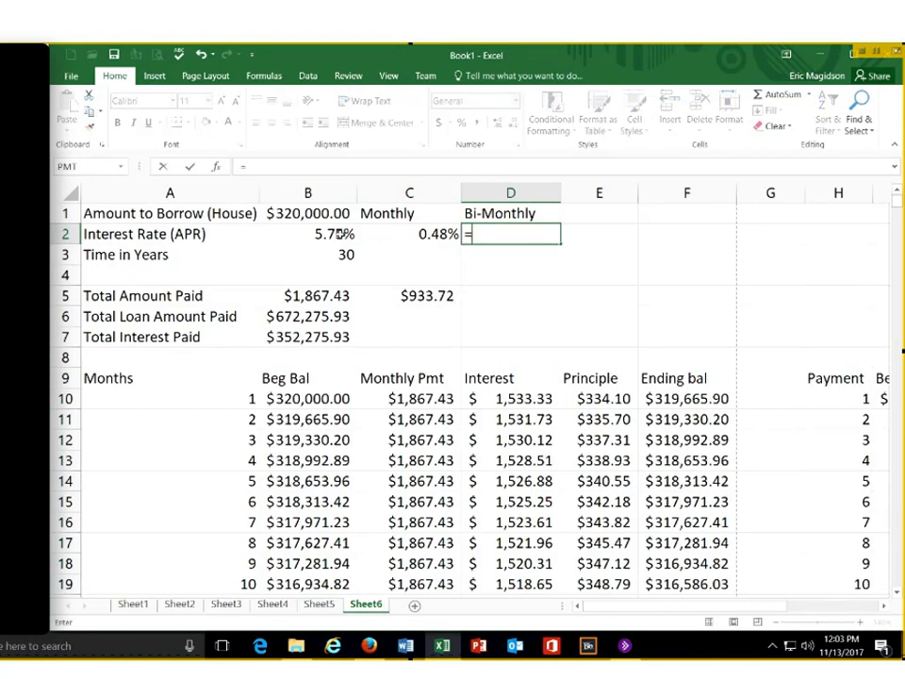
pyautogui.click(340, 234)
pyautogui.write('/1')
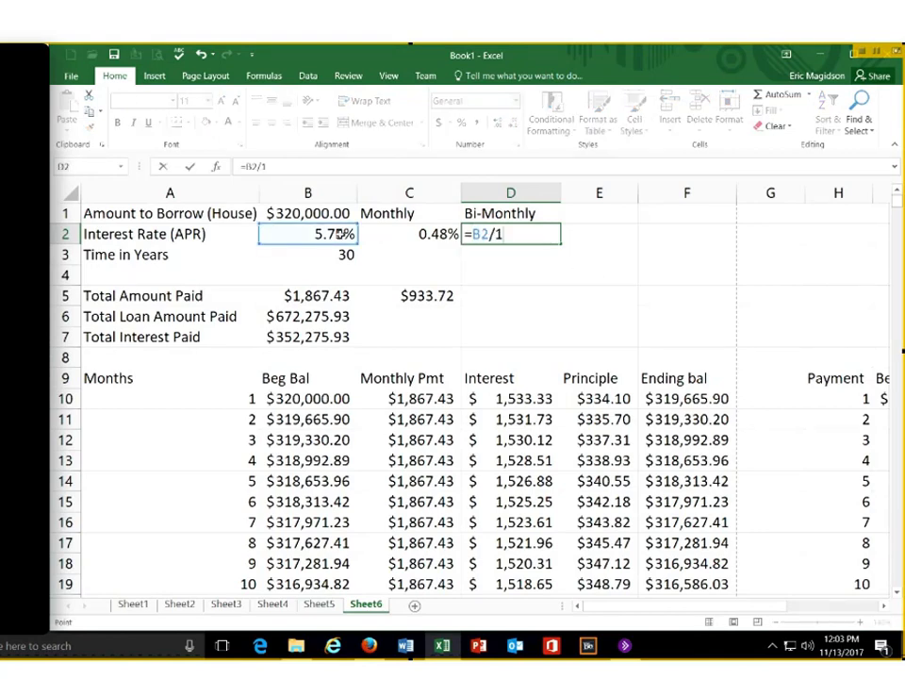
pyautogui.write('2/2')
pyautogui.press('Return')
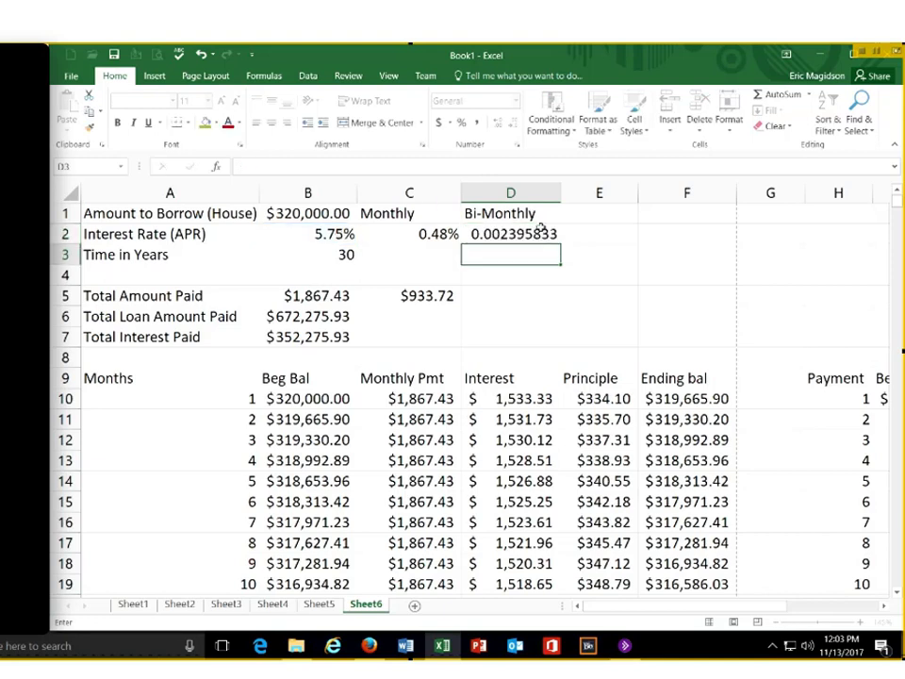
pyautogui.click(542, 237)
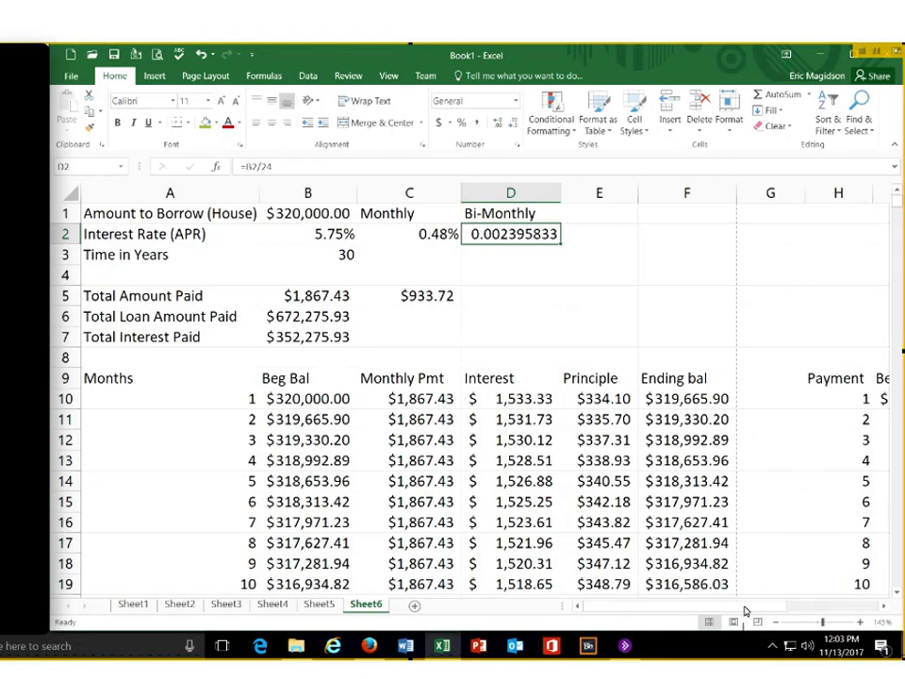
# Apply the Accounting number format to the second table's first interest and principle cells, K10:L10
pyautogui.moveTo(744, 609); pyautogui.dragTo(833, 610)
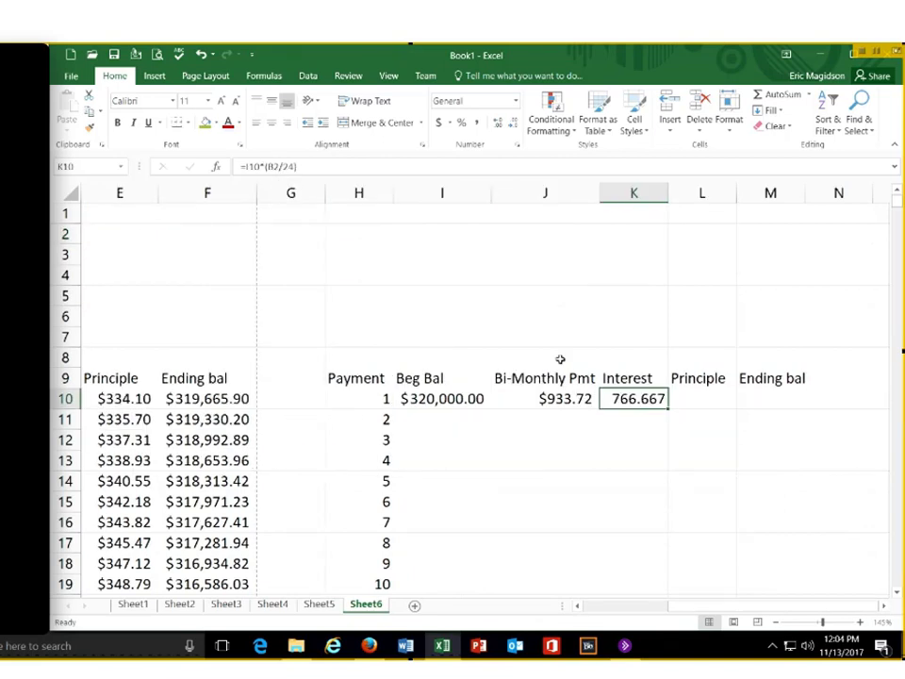
pyautogui.click(715, 403)
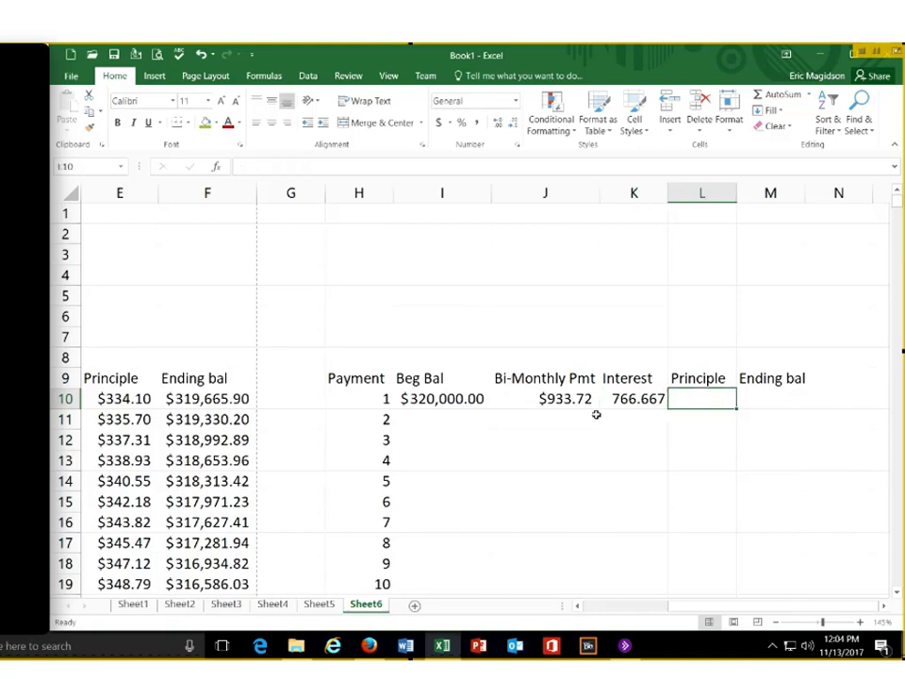
pyautogui.moveTo(636, 399); pyautogui.dragTo(701, 399)
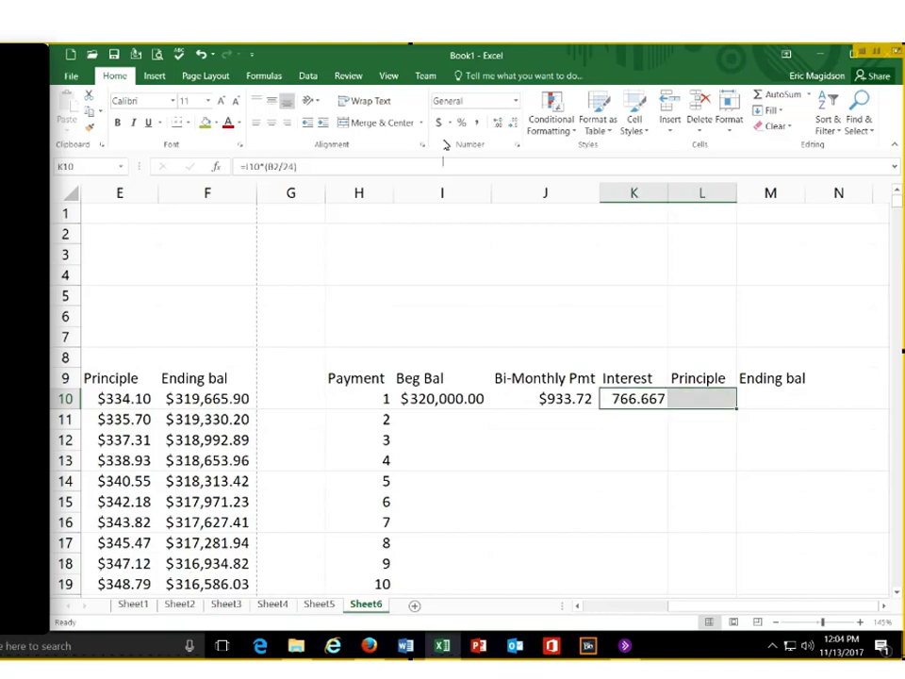
pyautogui.click(517, 103)
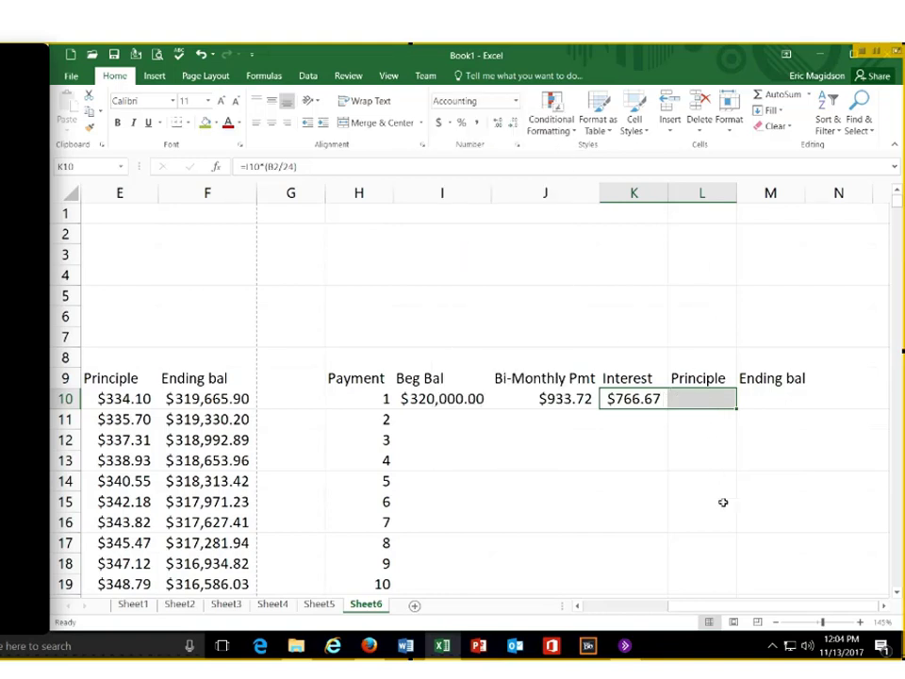
# Calculate the first half-payment's principle in L10 as payment minus interest with =J10-K10
pyautogui.press('Right')
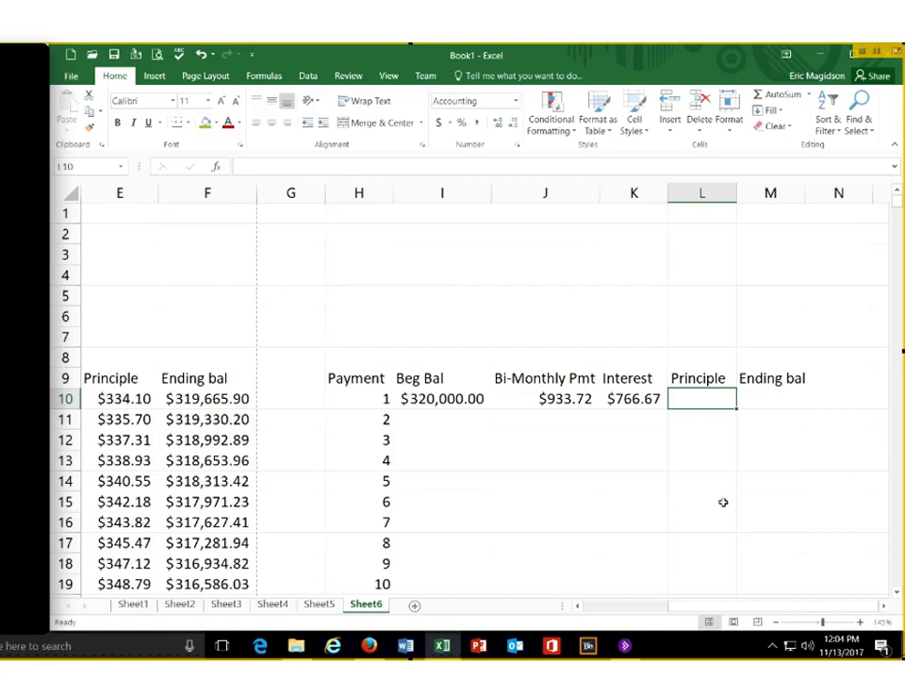
pyautogui.write('=')
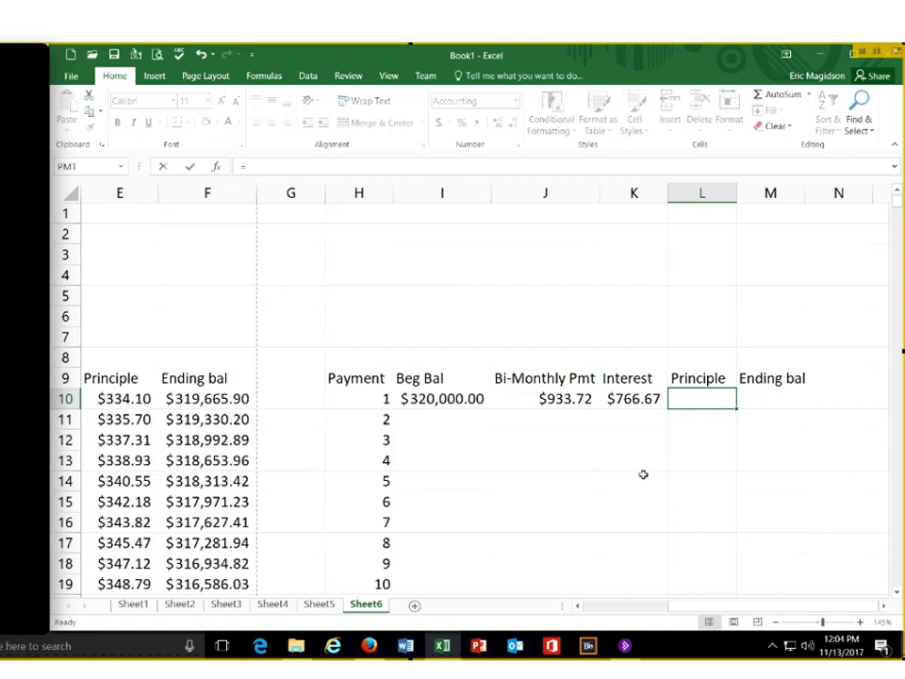
pyautogui.click(547, 398)
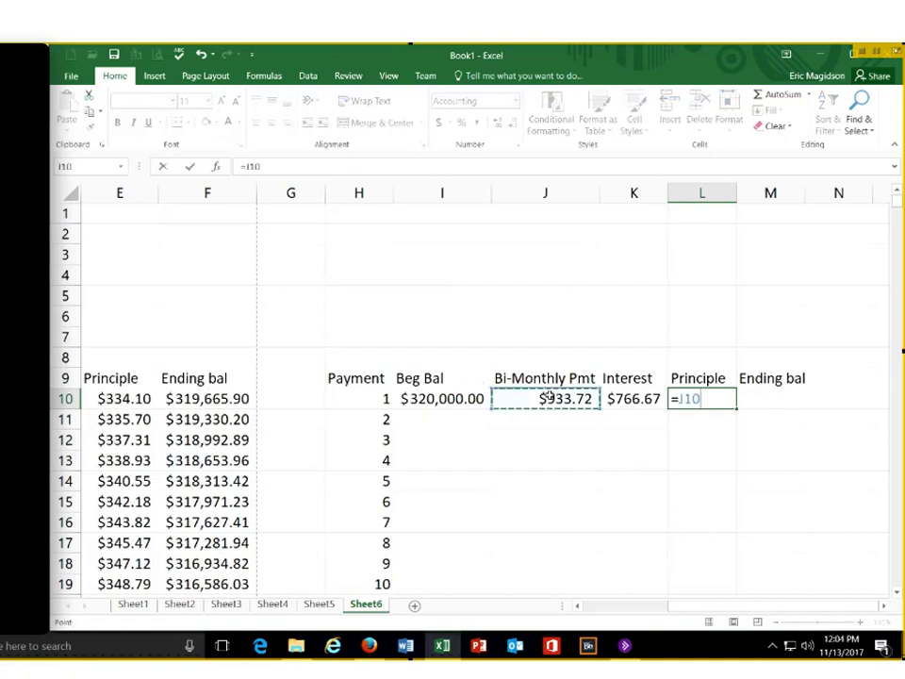
pyautogui.write('-')
pyautogui.click(633, 399)
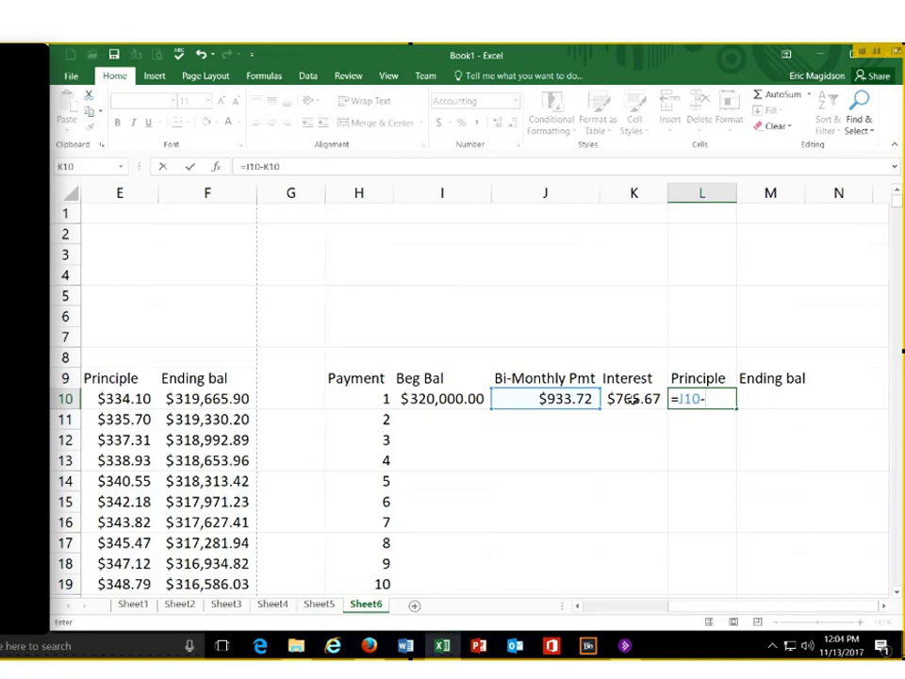
pyautogui.press('Return')
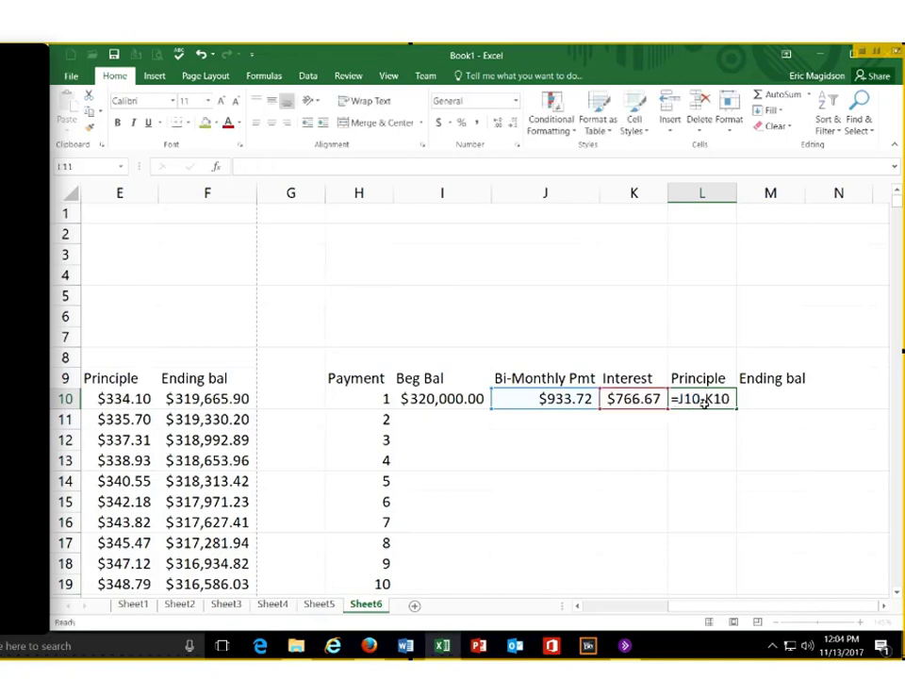
pyautogui.click(703, 401)
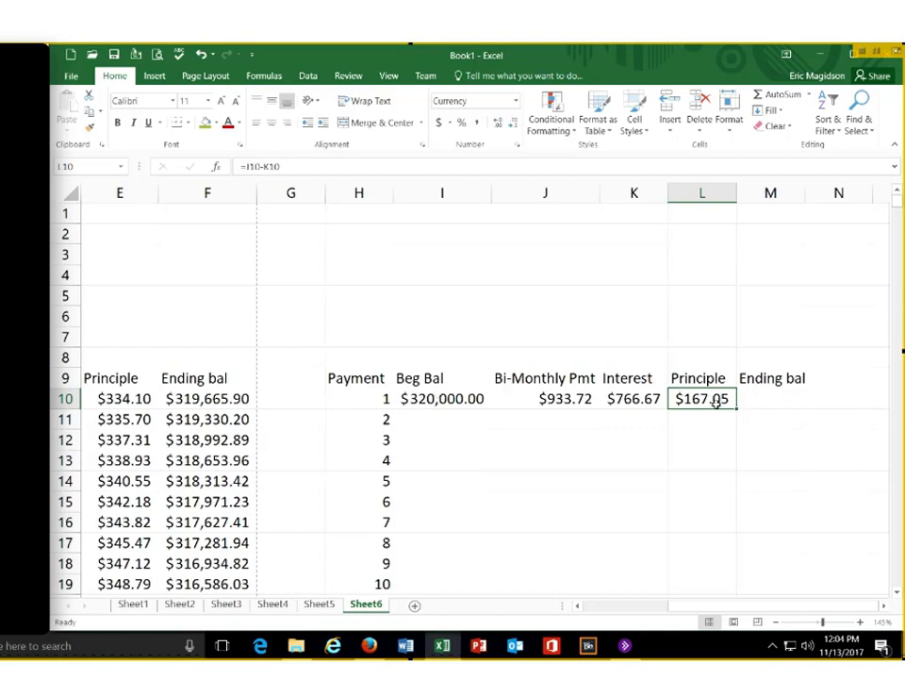
# Calculate the second table's first ending balance in M10 as beginning balance minus principle with =I10-L10
pyautogui.click(789, 403)
pyautogui.write('=')
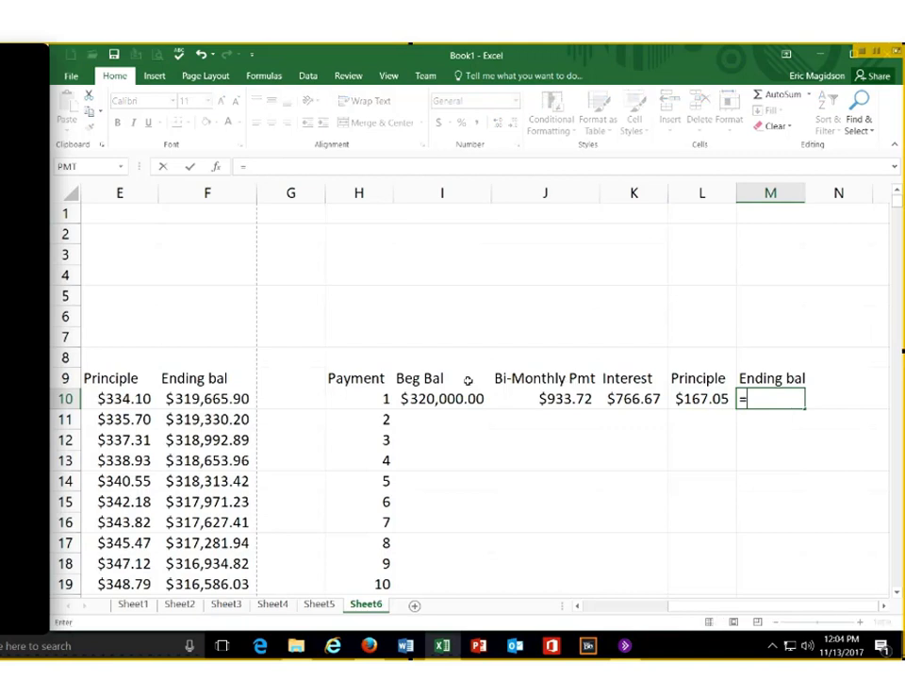
pyautogui.click(430, 400)
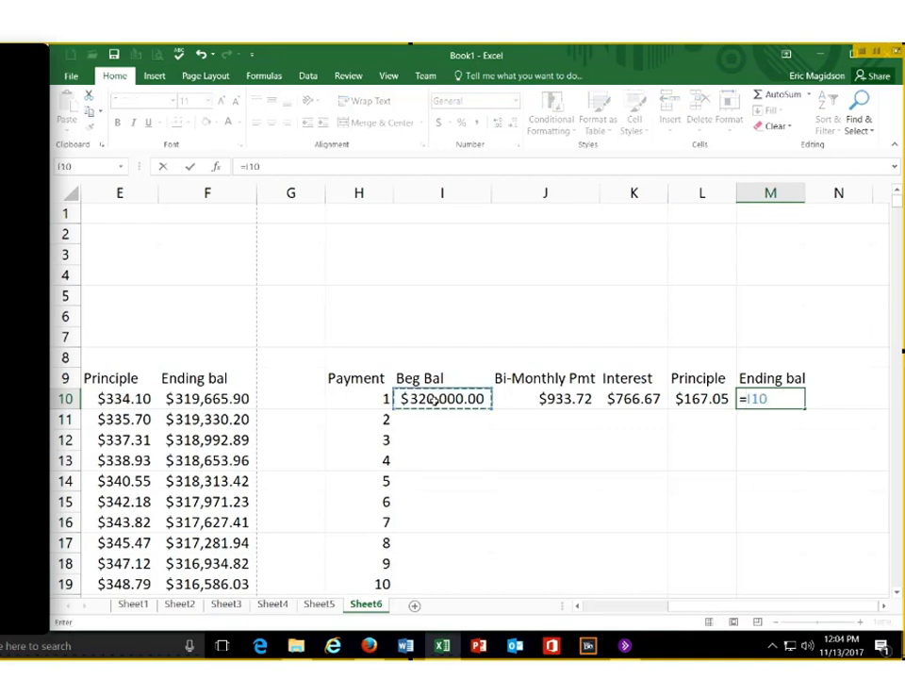
pyautogui.write('-')
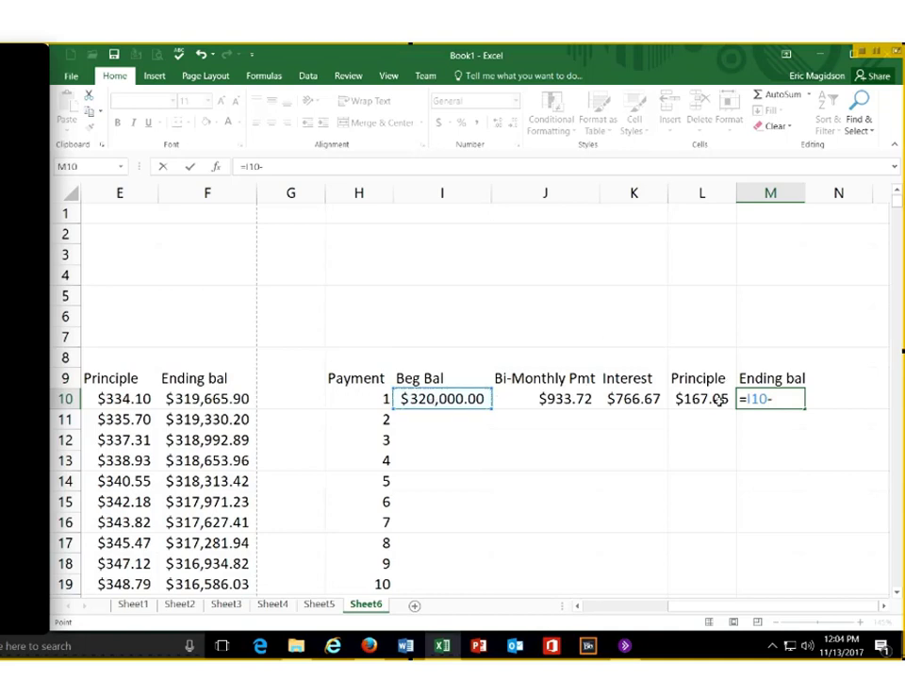
pyautogui.click(712, 399)
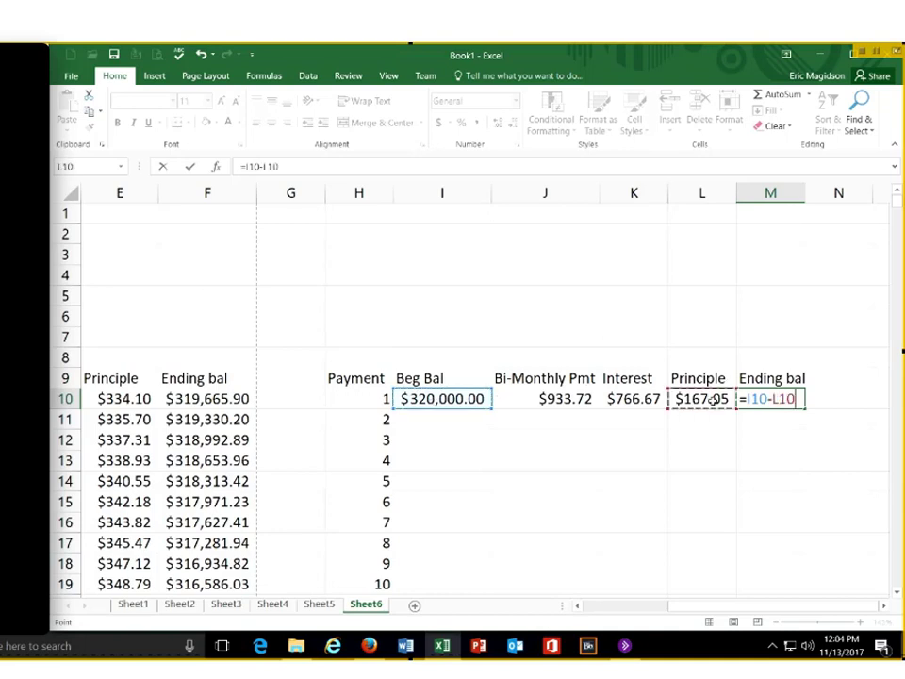
pyautogui.press('Return')
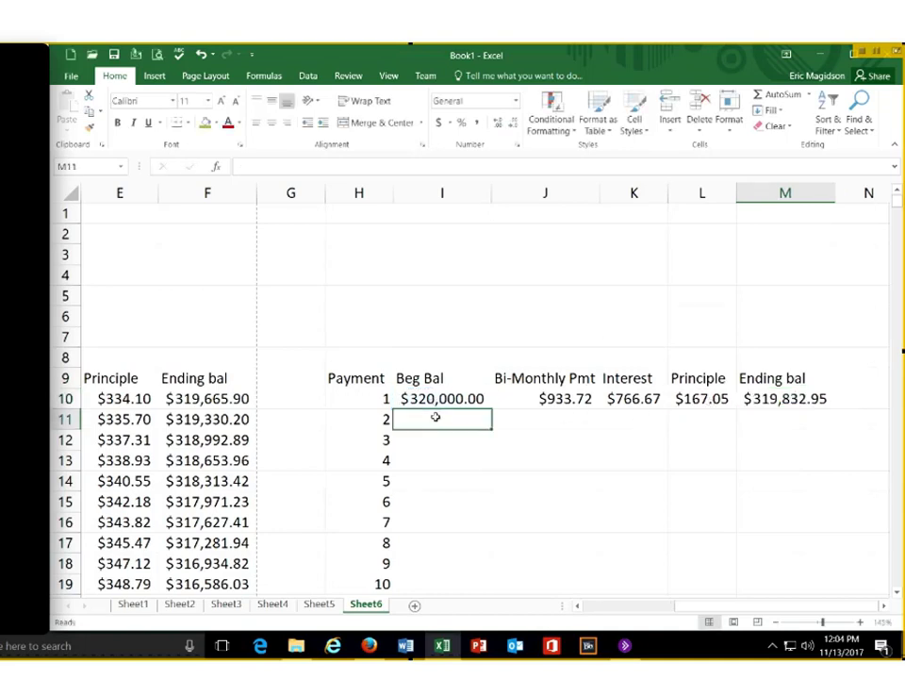
# Link the second payment's beginning balance in I11 to the first payment's ending balance with =M10
pyautogui.click(436, 417)
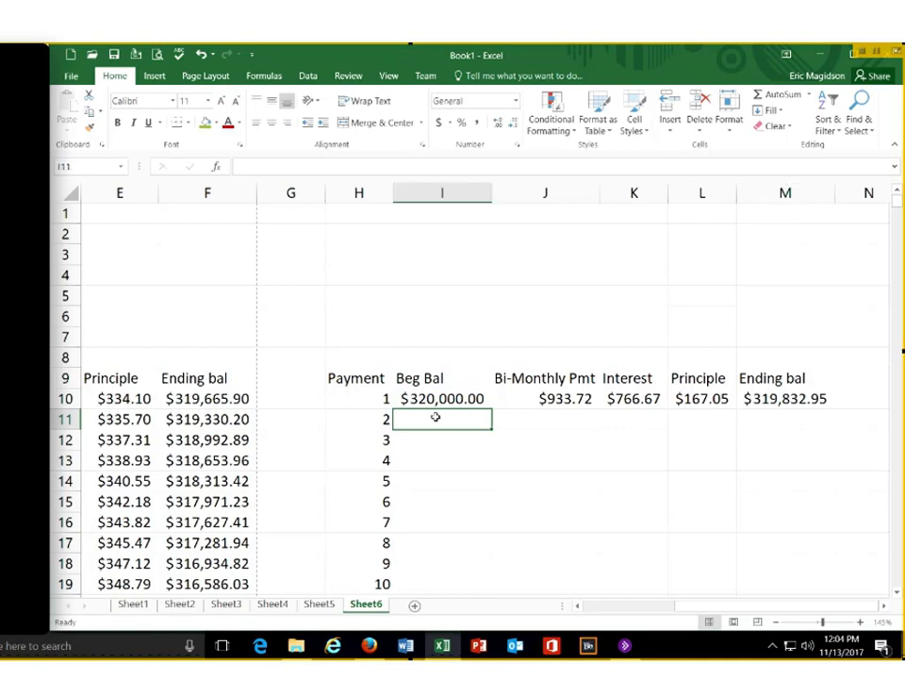
pyautogui.write('=')
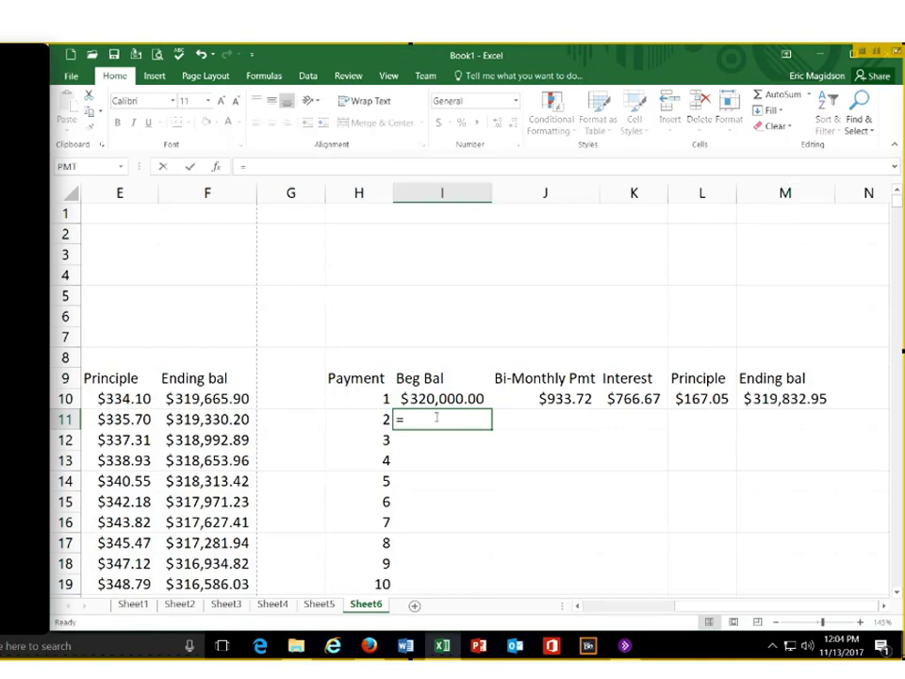
pyautogui.click(764, 398)
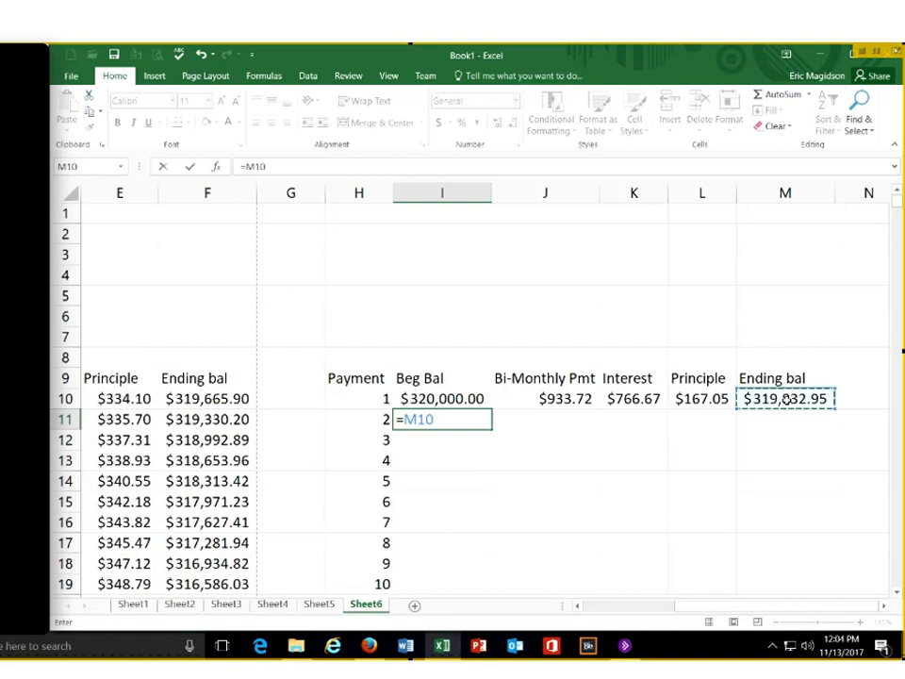
pyautogui.press('Return')
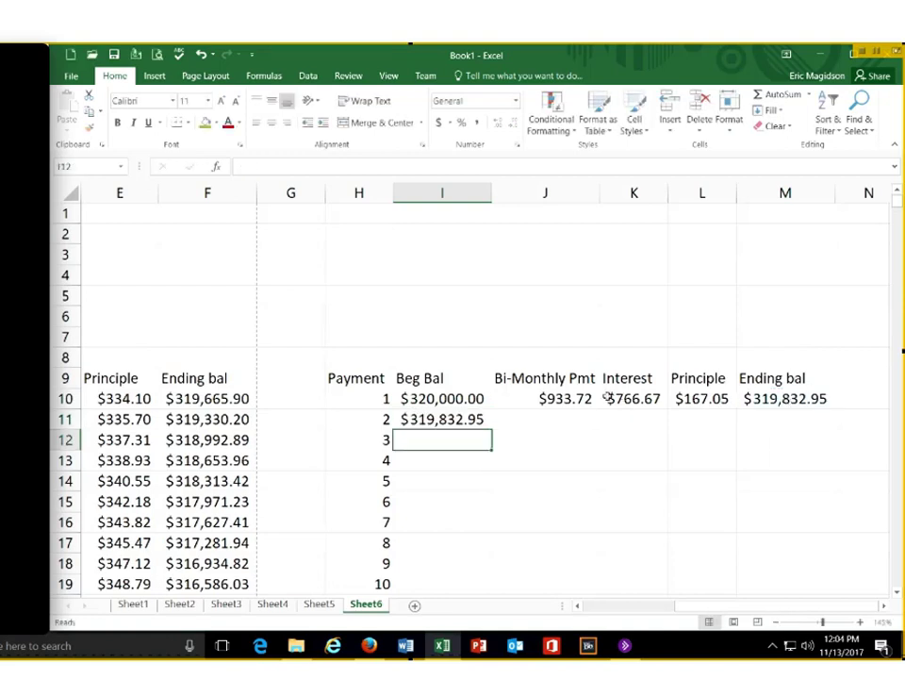
# Make the interest rate reference absolute in the second table's first interest formula, K10, so it reads =I10*($B$2/24)
pyautogui.click(634, 399)
pyautogui.click(272, 167)
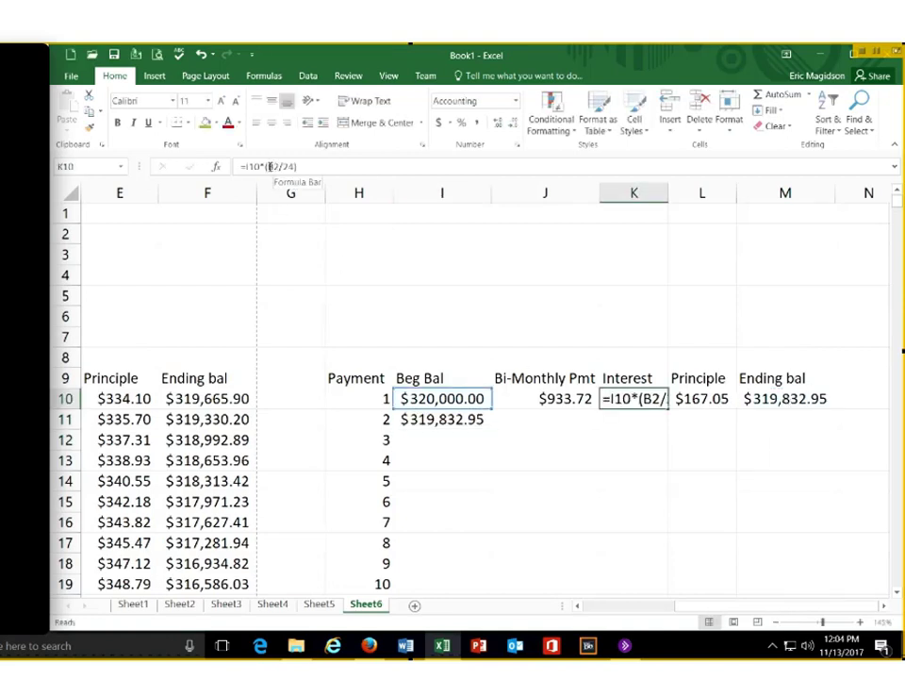
pyautogui.press('F4')
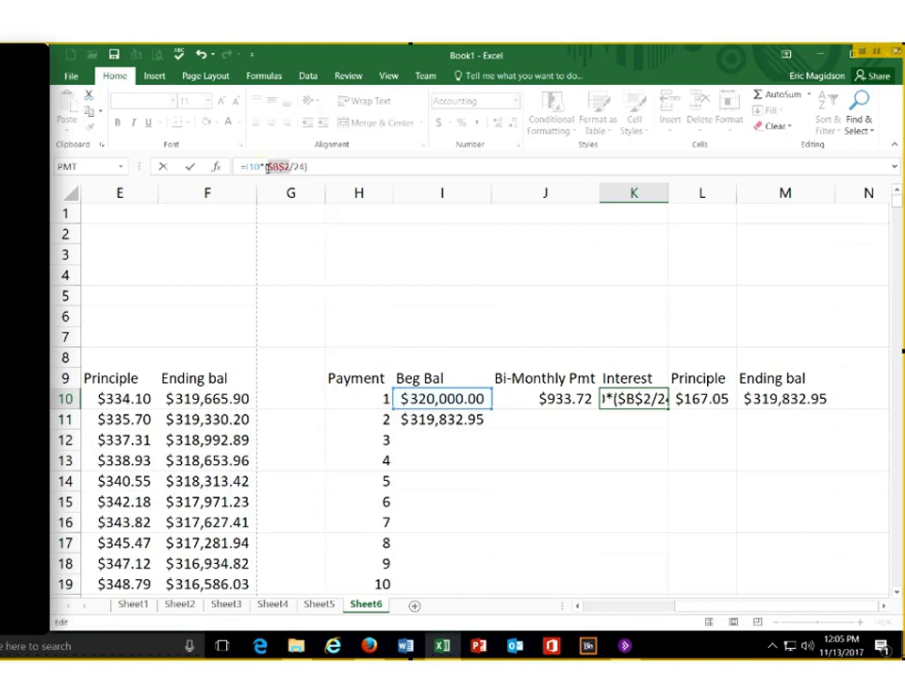
pyautogui.press('Return')
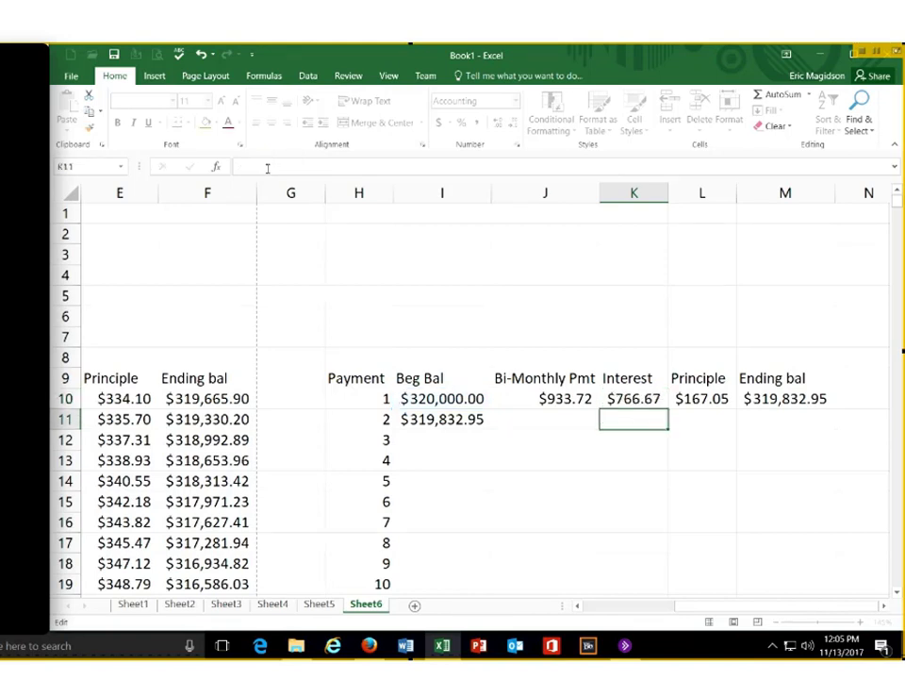
pyautogui.click(648, 399)
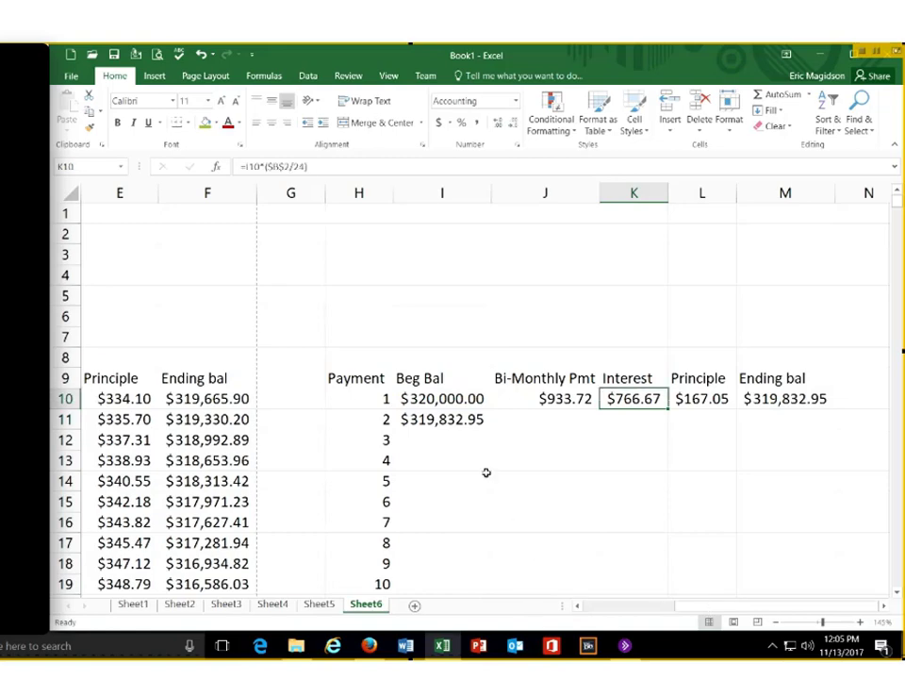
pyautogui.hscroll(-4, 330, 229)
pyautogui.click(330, 229)
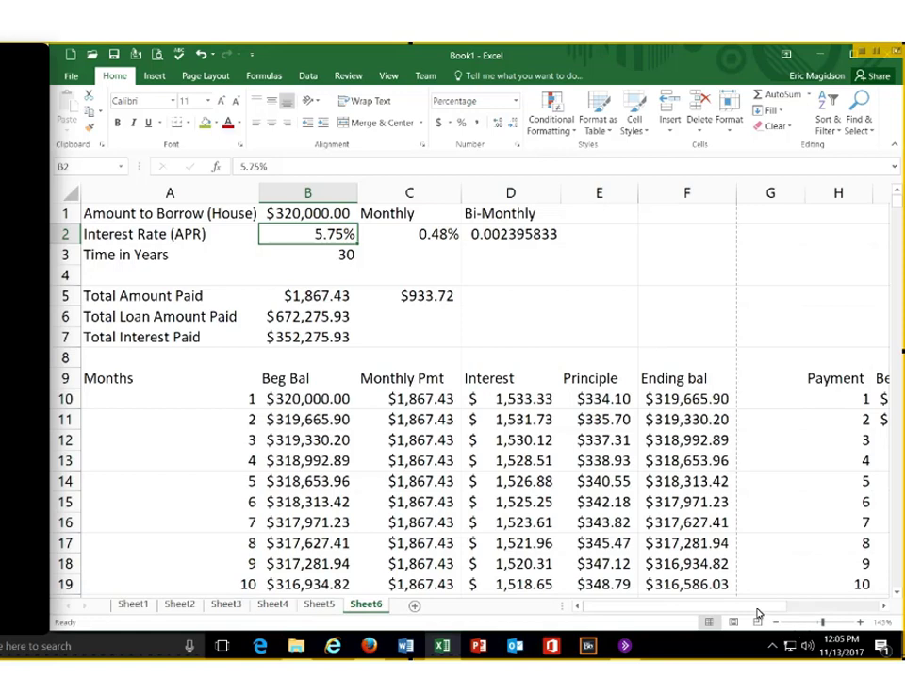
# Fill the payment, interest, principle and ending balance formulas from J10:M10 down into row 11
pyautogui.moveTo(834, 604); pyautogui.dragTo(844, 604)
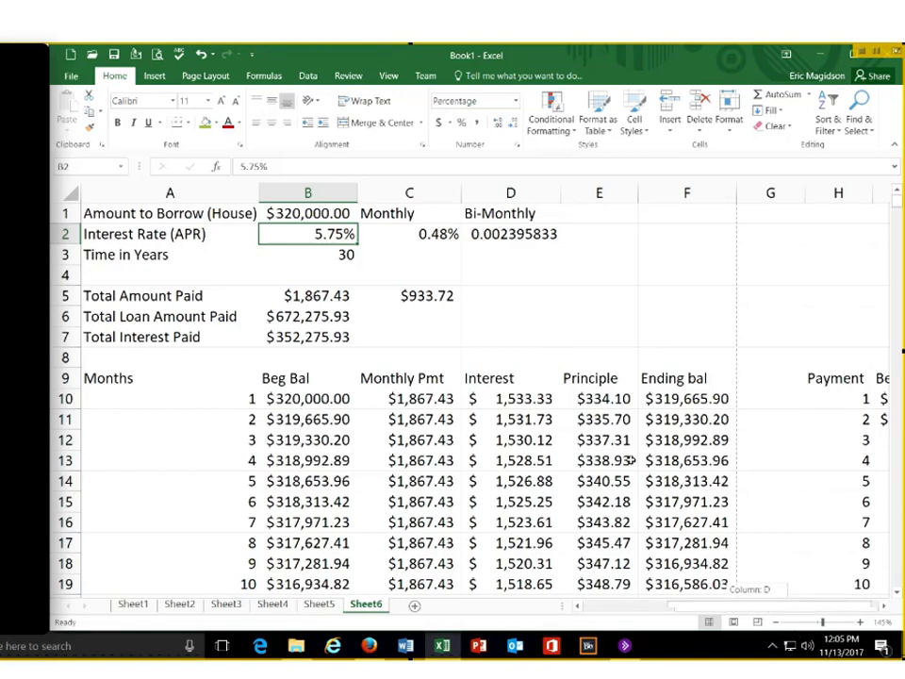
pyautogui.click(566, 399)
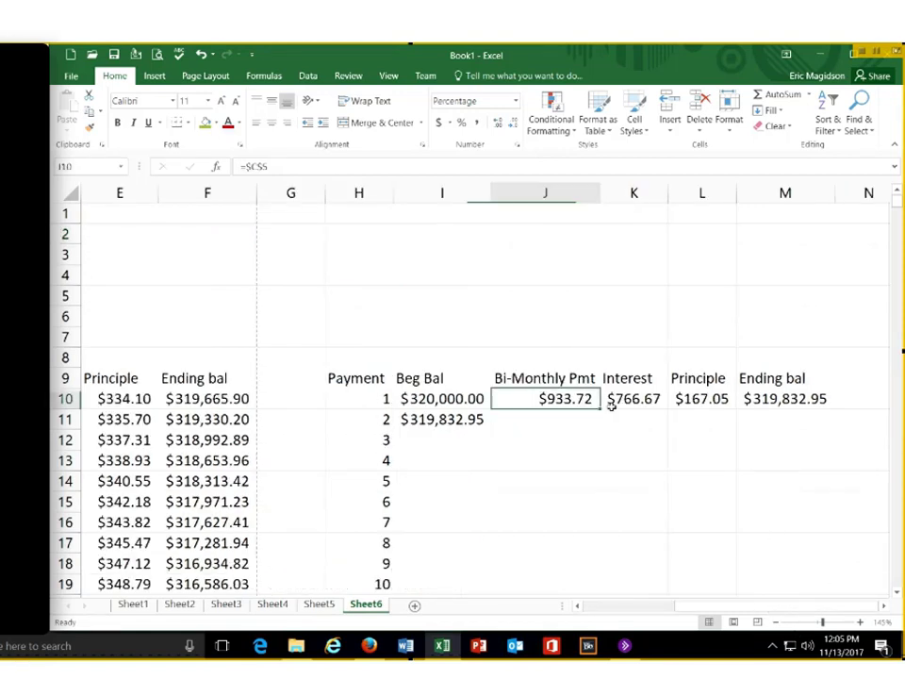
pyautogui.keyDown('shift'); pyautogui.click(828, 403); pyautogui.keyUp('shift')
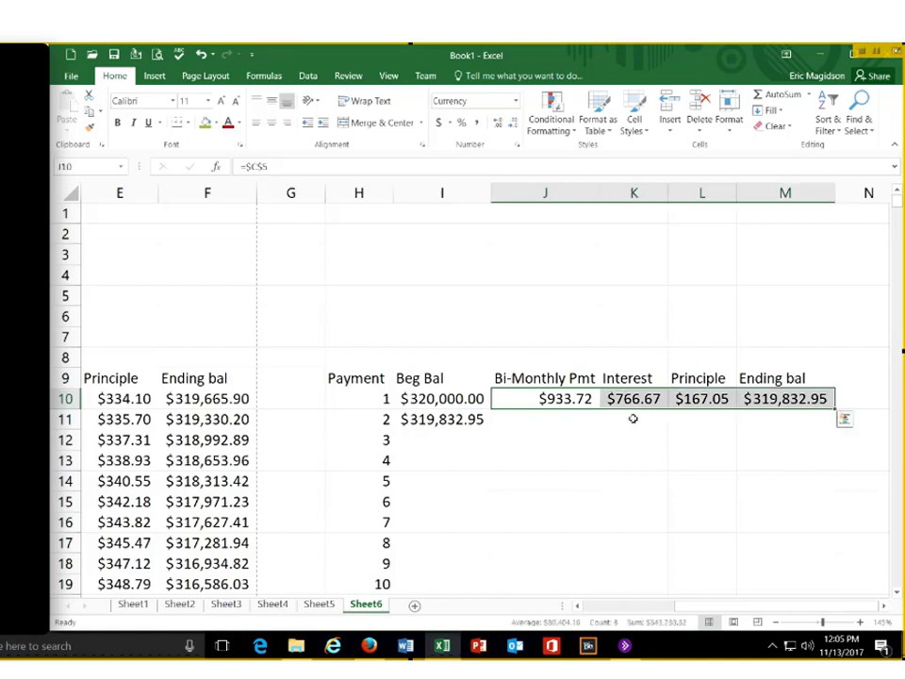
pyautogui.hotkey('shift', 'Down')
pyautogui.hotkey('ctrl', 'd')
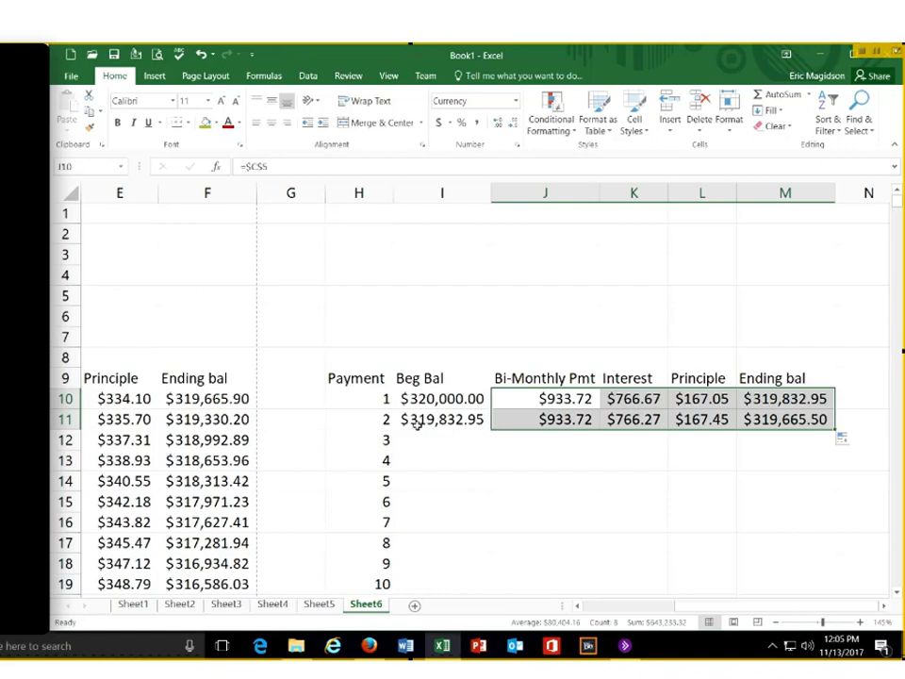
# Fill the second payment's row, I11:M11, down through payment 720 in row 729
pyautogui.moveTo(435, 420); pyautogui.dragTo(833, 429)
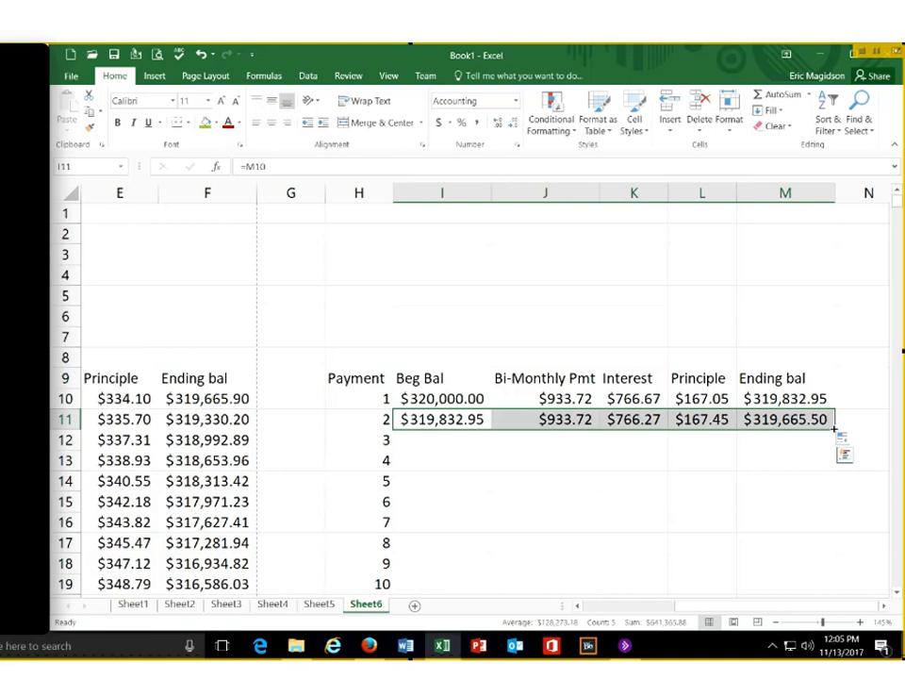
pyautogui.moveTo(834, 429); pyautogui.dragTo(836, 279)
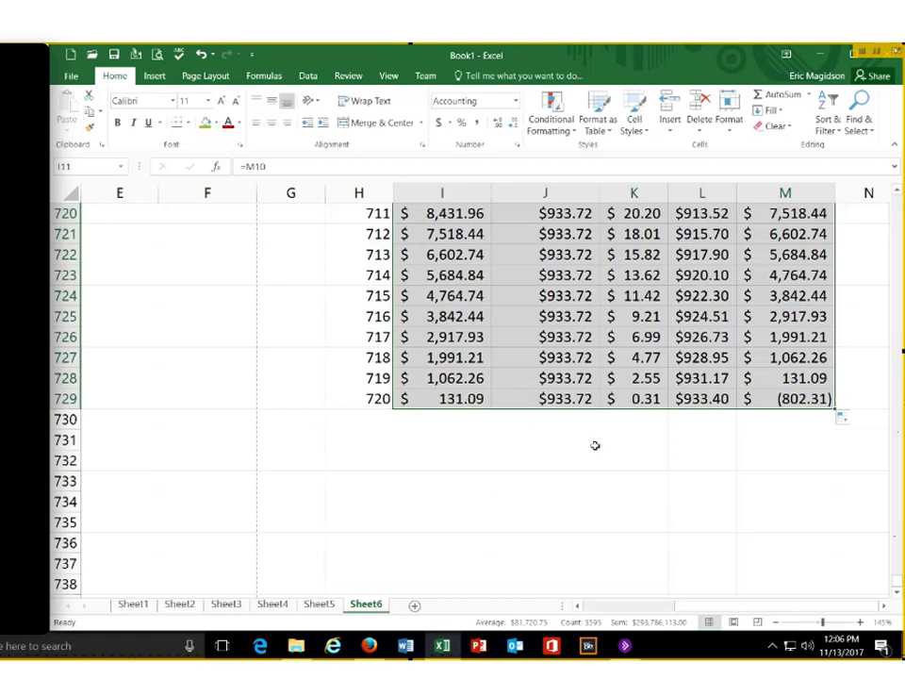
pyautogui.moveTo(899, 582); pyautogui.dragTo(859, 177)
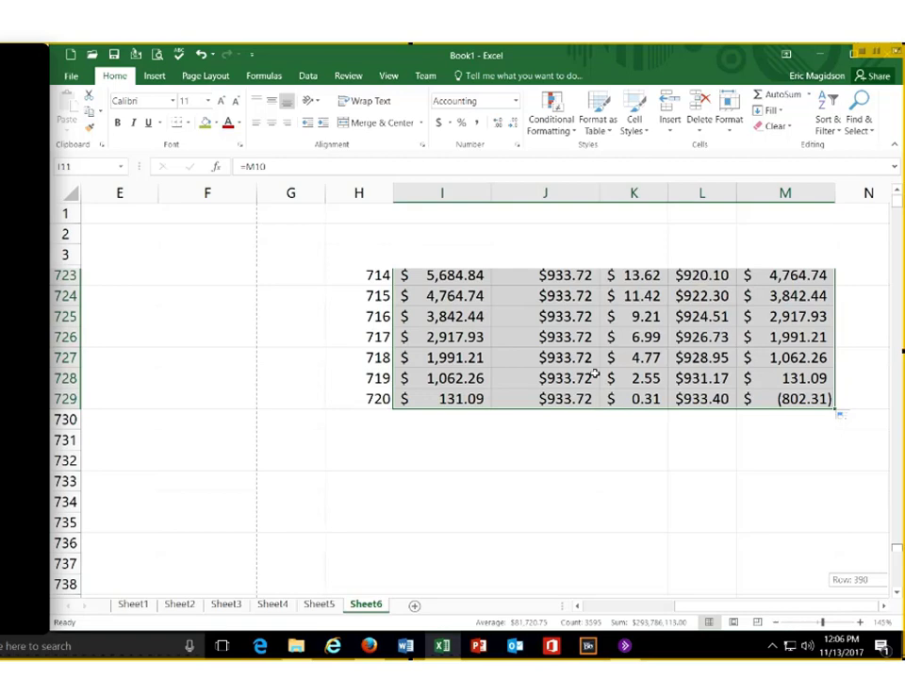
# Total the bi-monthly table's interest column in K730 with =SUM(K10:K729)
pyautogui.click(637, 379)
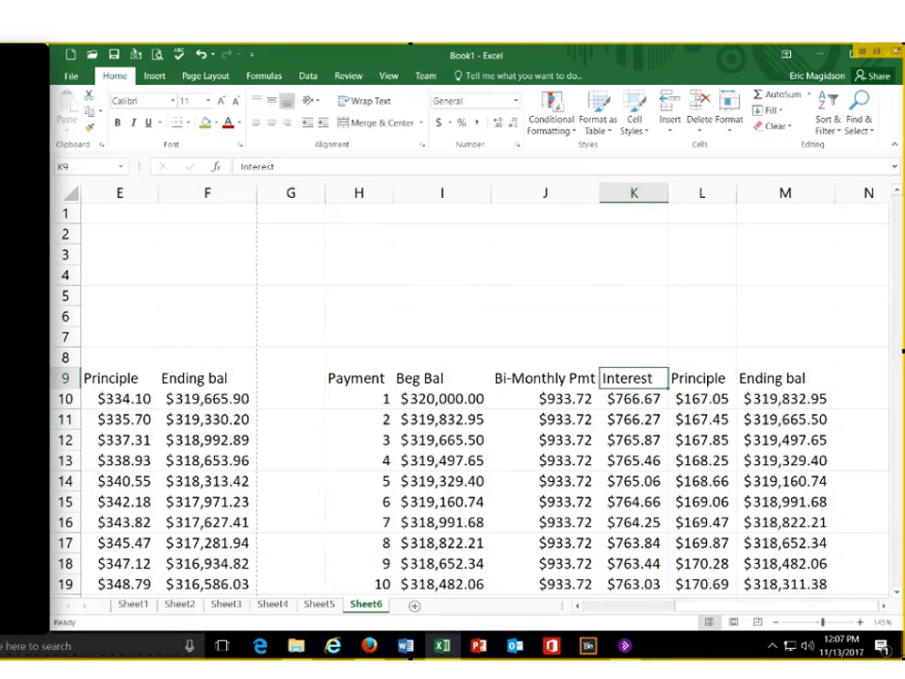
pyautogui.hotkey('ctrl', 'Down')
pyautogui.write('=')
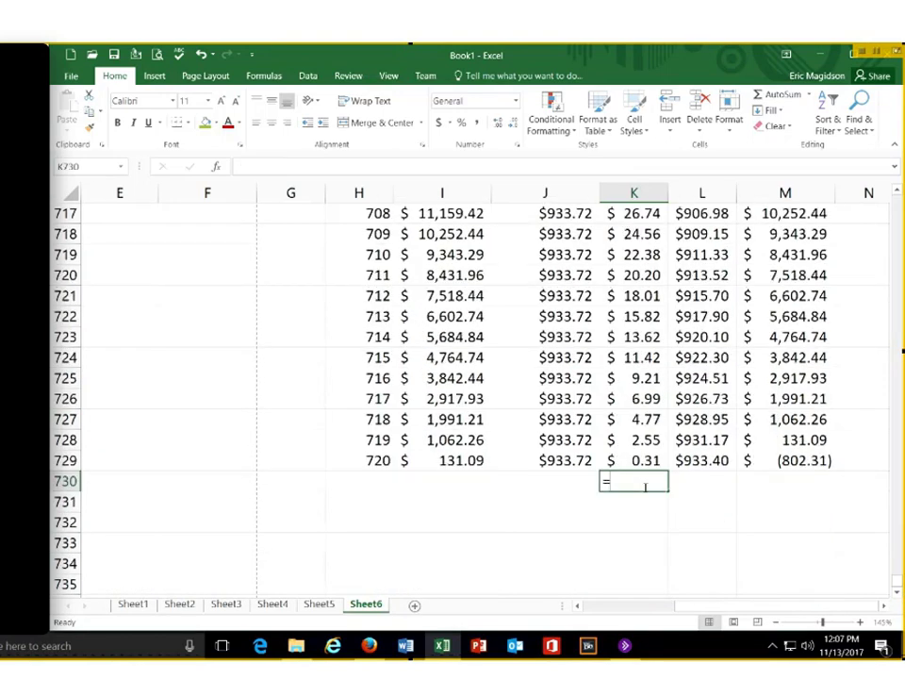
pyautogui.write('SUM(')
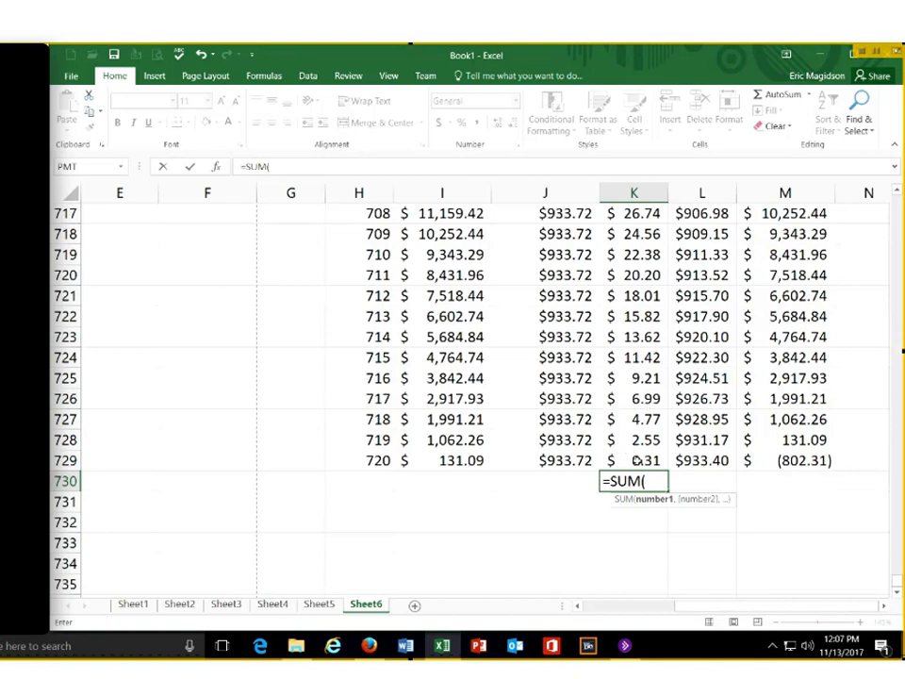
pyautogui.moveTo(637, 460); pyautogui.dragTo(617, 142)
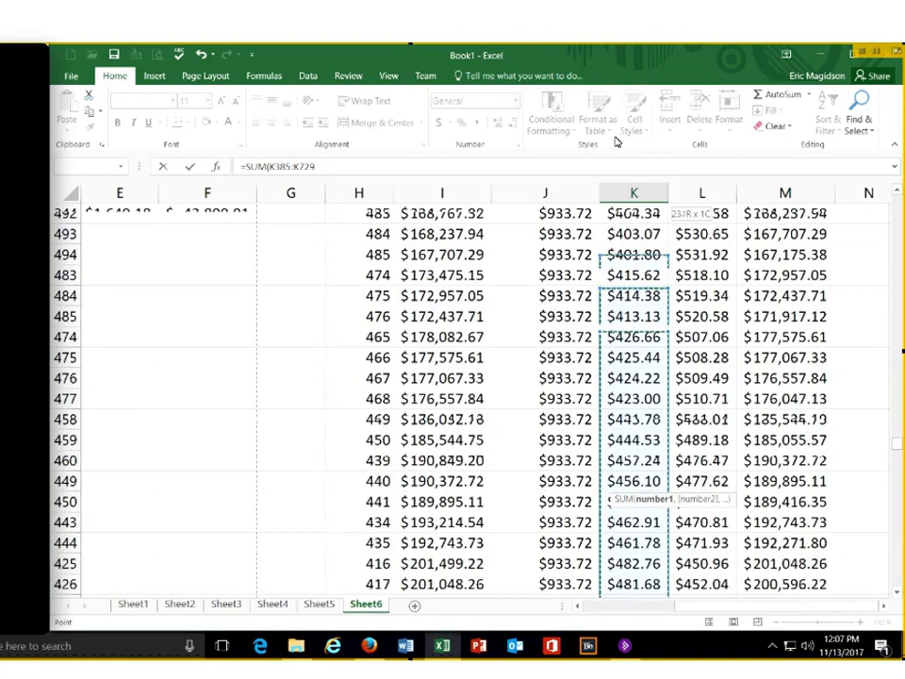
pyautogui.moveTo(618, 141); pyautogui.dragTo(614, 138)
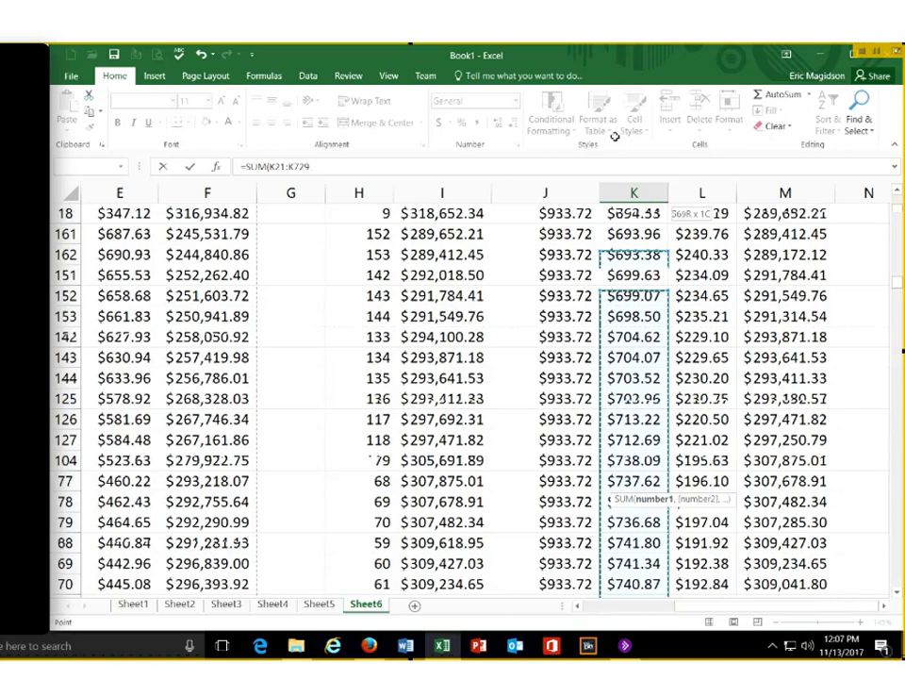
pyautogui.moveTo(615, 138); pyautogui.dragTo(638, 254)
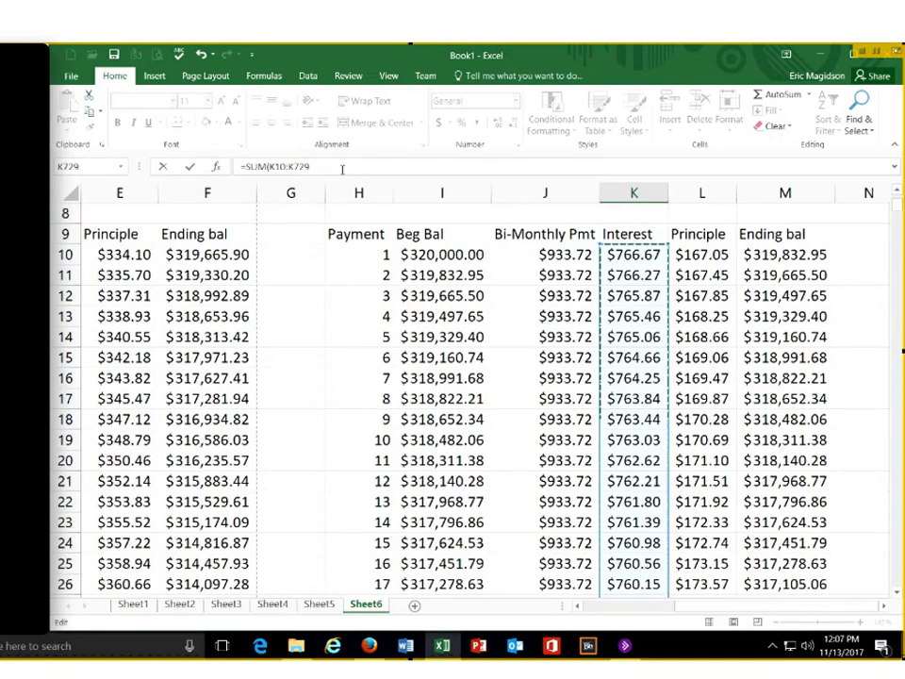
pyautogui.click(343, 168)
pyautogui.write(')')
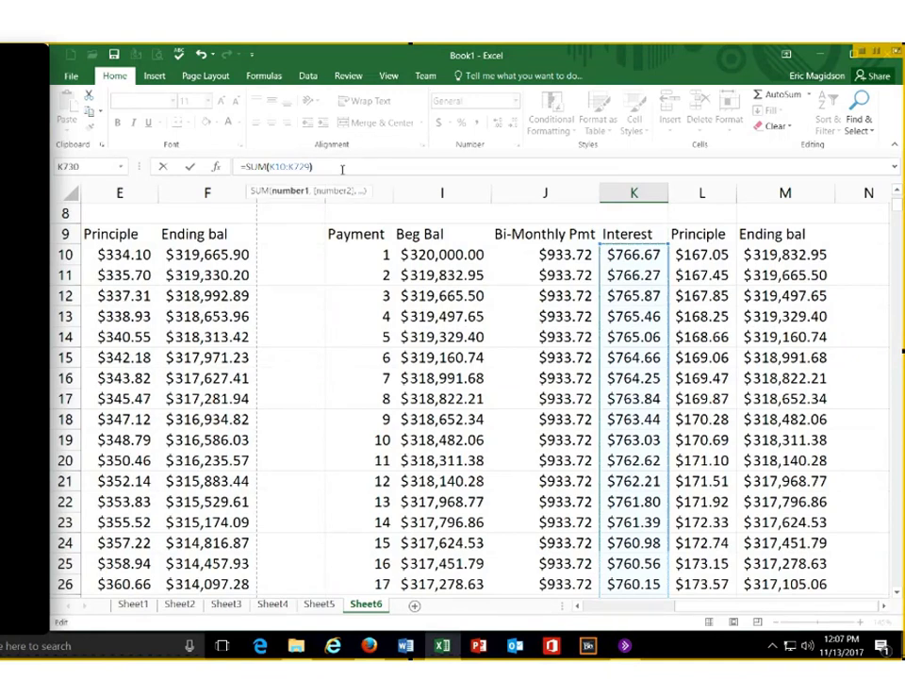
pyautogui.press('Return')
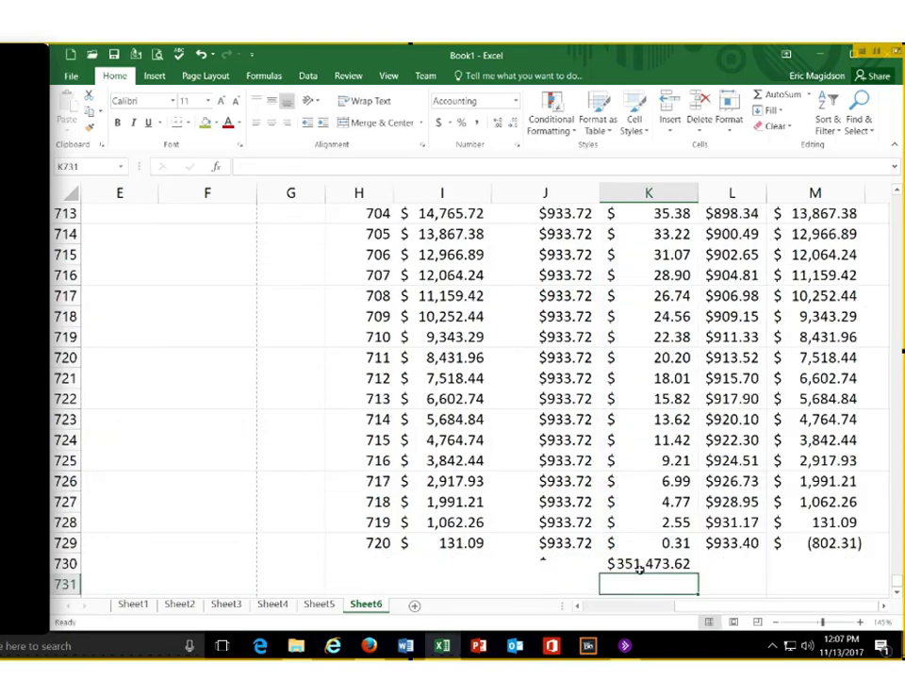
pyautogui.click(639, 565)
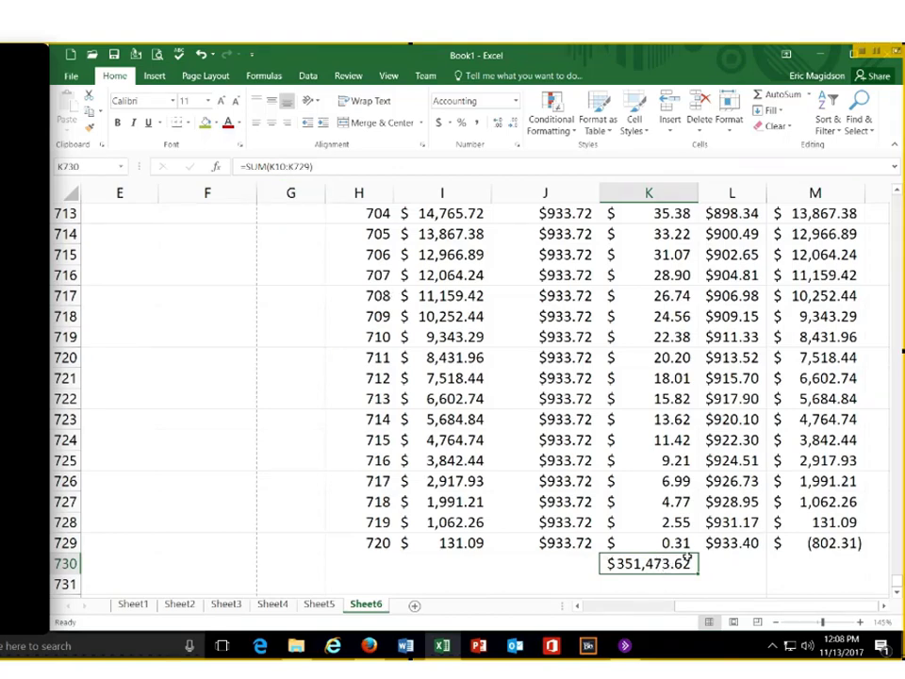
# Bring the bi-monthly interest total into C7, beside the regular loan's Total Interest Paid, with =K730, and compare the two
pyautogui.moveTo(897, 584); pyautogui.dragTo(902, 168)
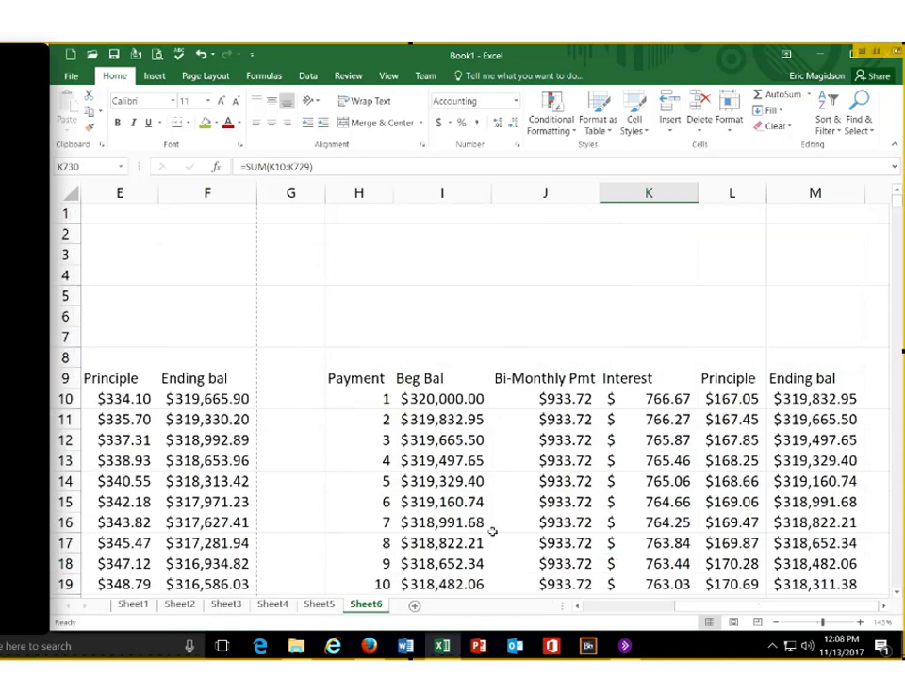
pyautogui.click(316, 339)
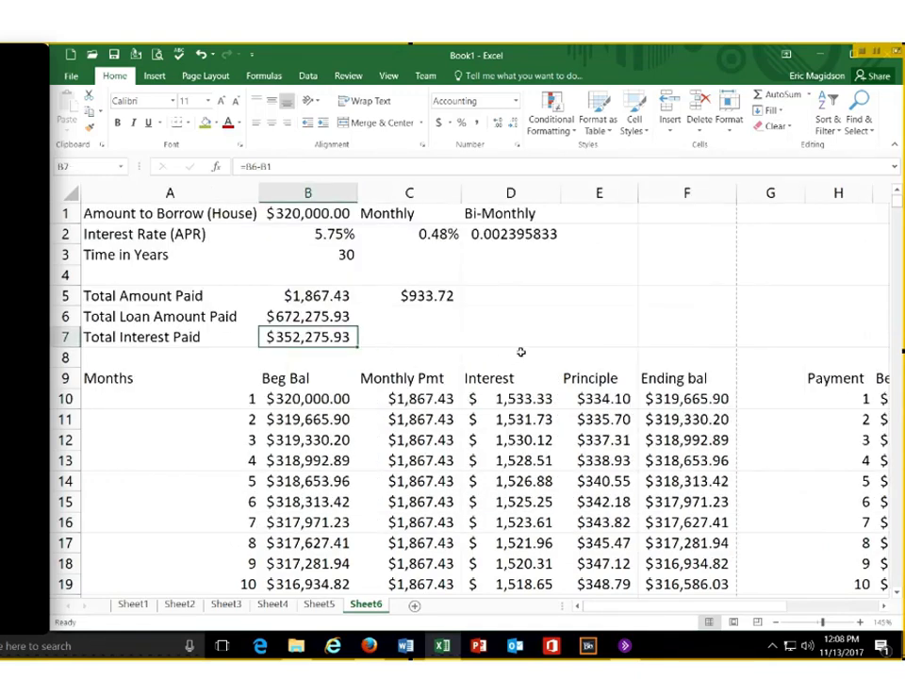
pyautogui.click(417, 338)
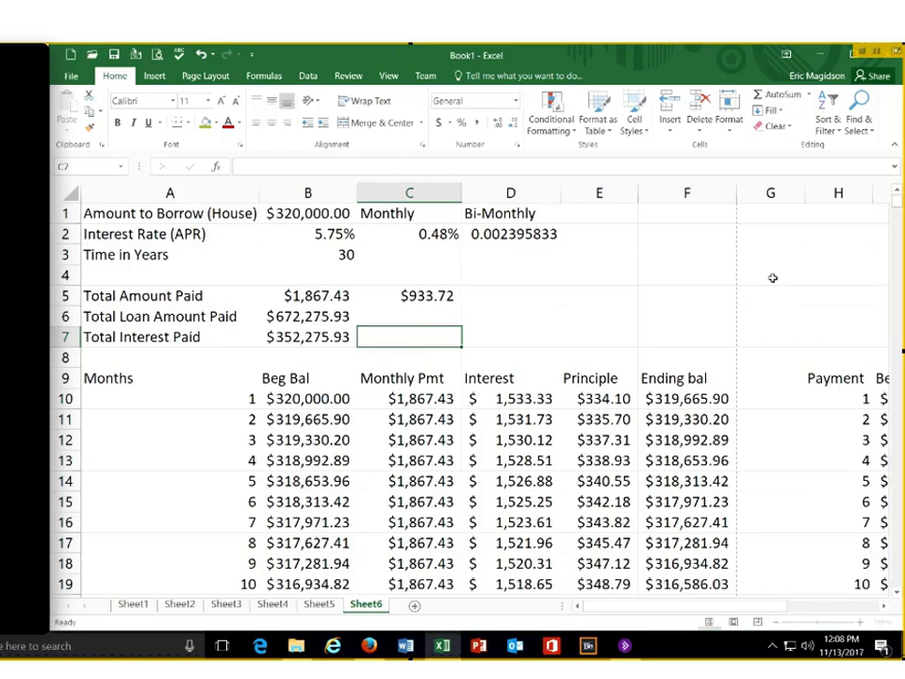
pyautogui.write('=')
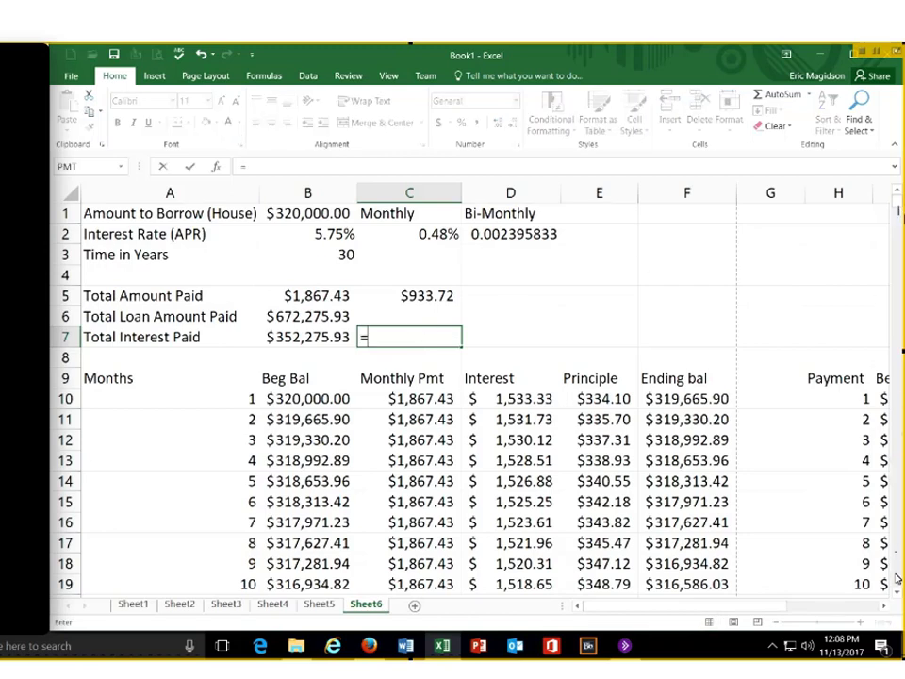
pyautogui.moveTo(898, 210); pyautogui.dragTo(898, 587)
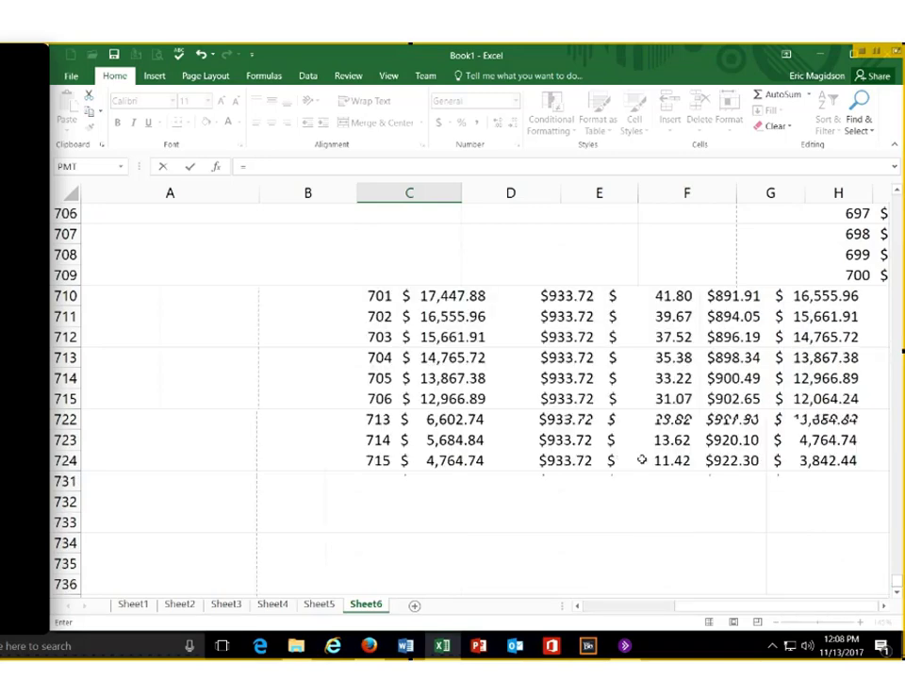
pyautogui.click(649, 460)
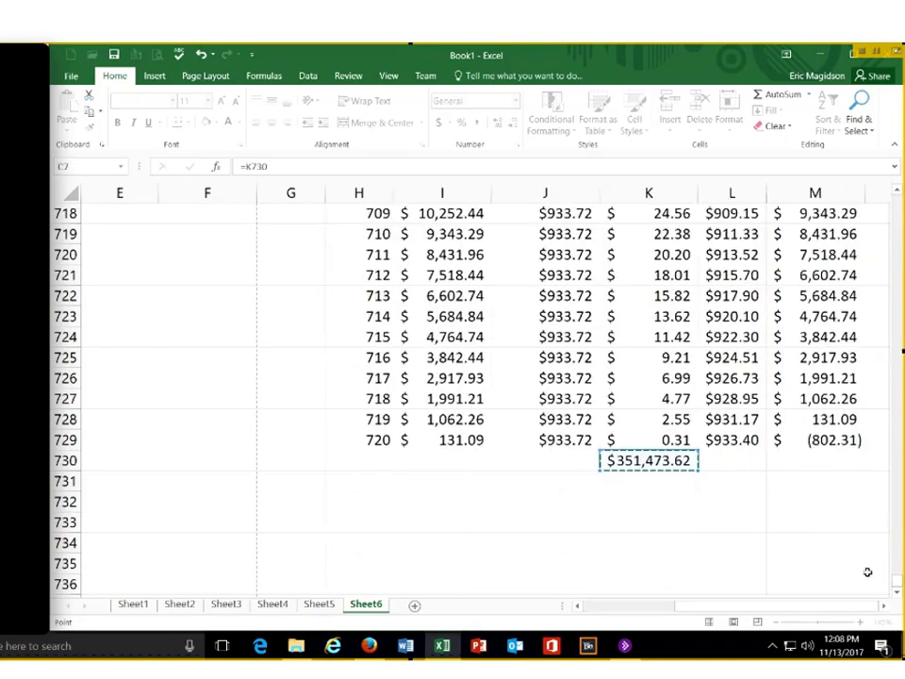
pyautogui.press('Return')
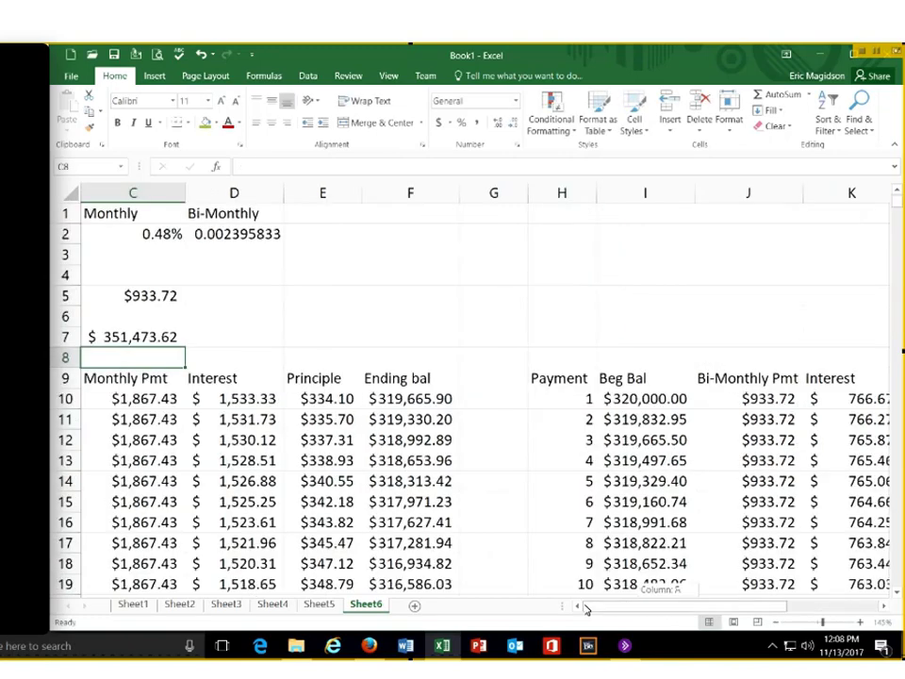
pyautogui.hscroll(-2, 271, 370)
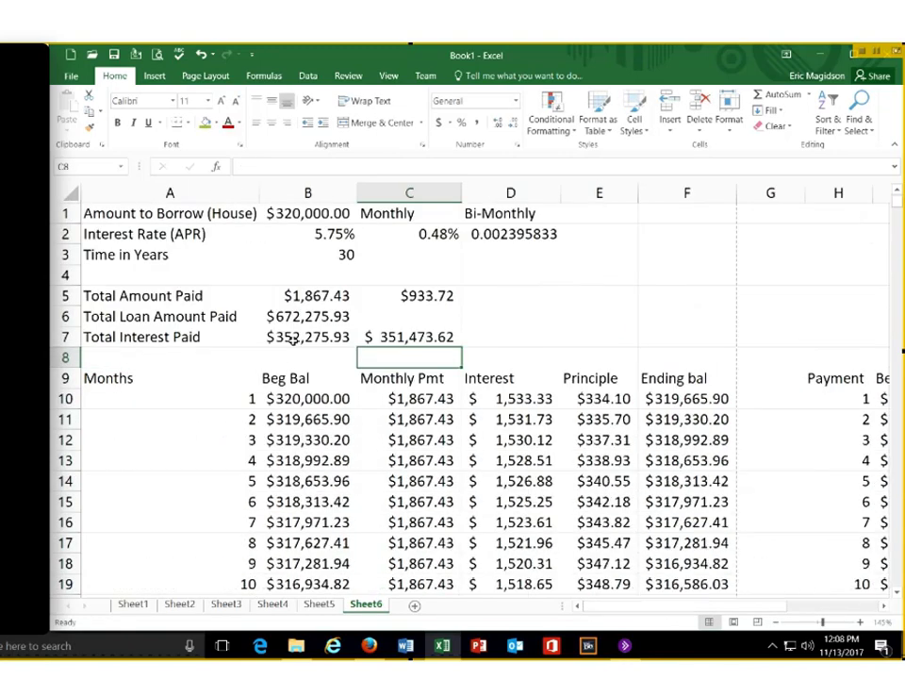
pyautogui.click(295, 340)
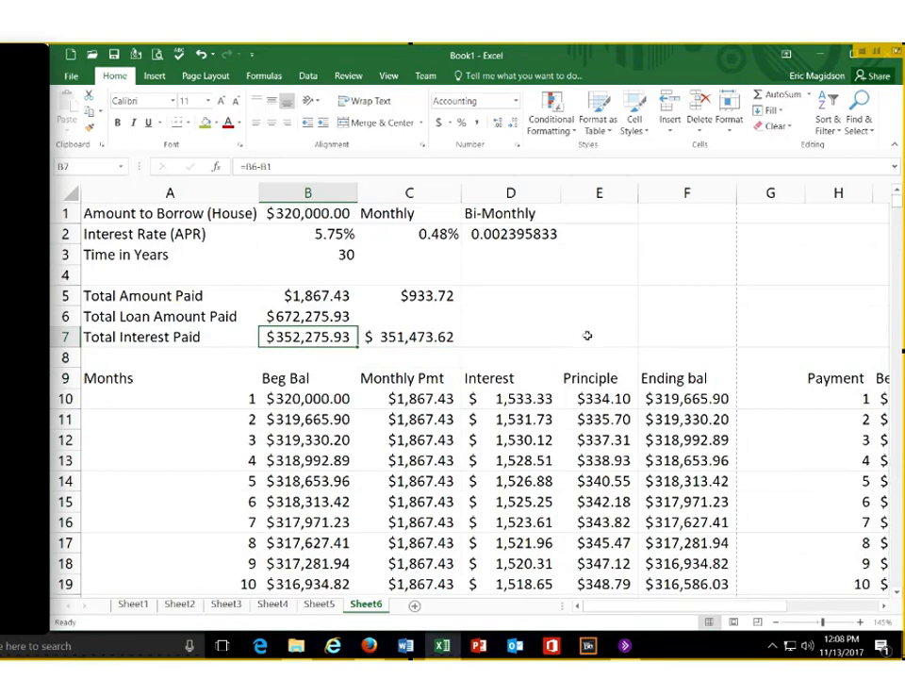
pyautogui.press('Right')
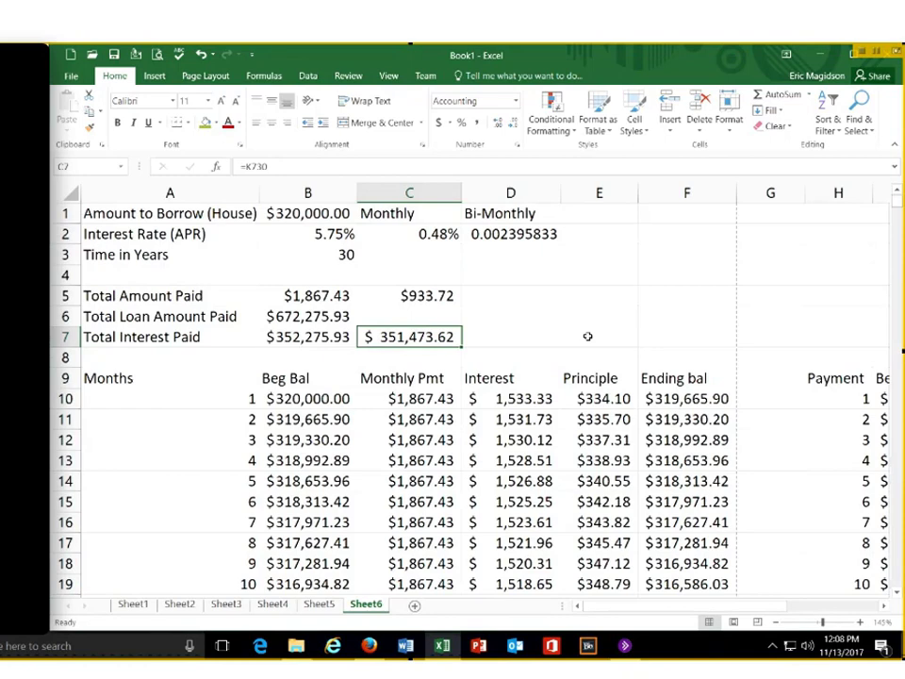
# Calculate the interest saved by bi-monthly payments in D7 with =B7-C7
pyautogui.press('Right')
pyautogui.write('=')
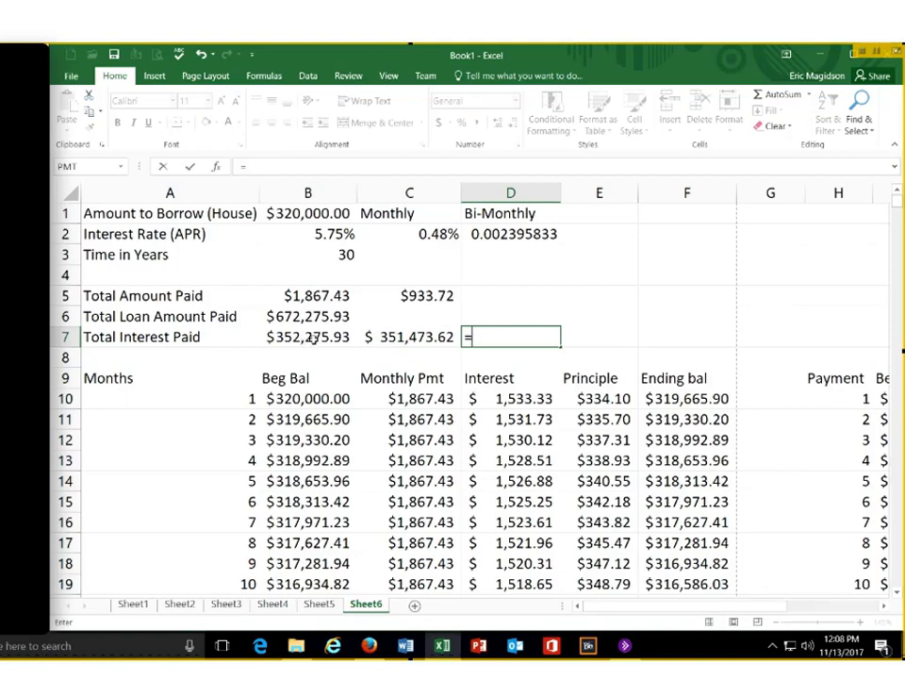
pyautogui.click(315, 339)
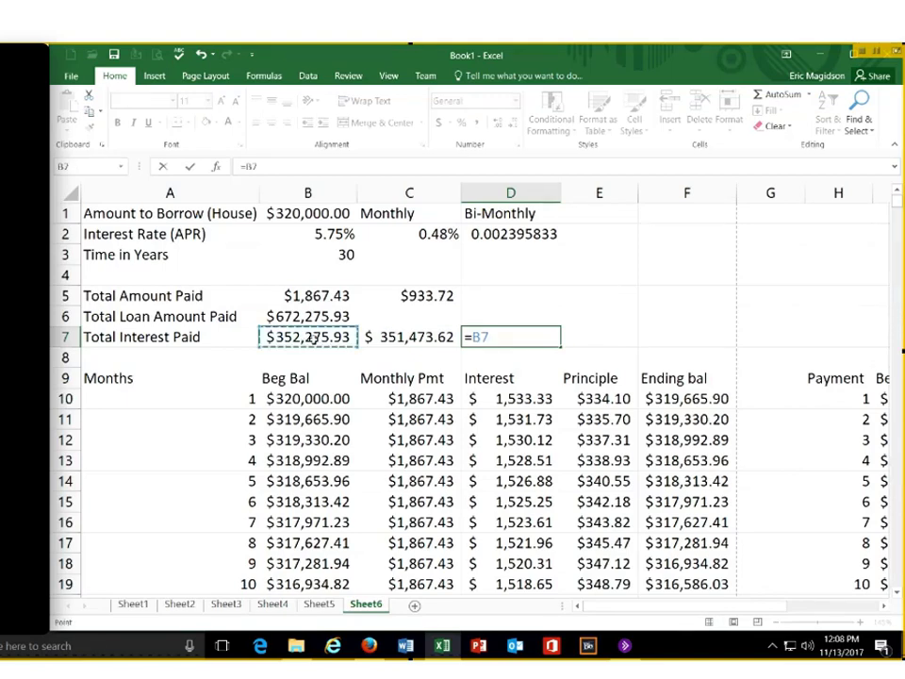
pyautogui.write('-')
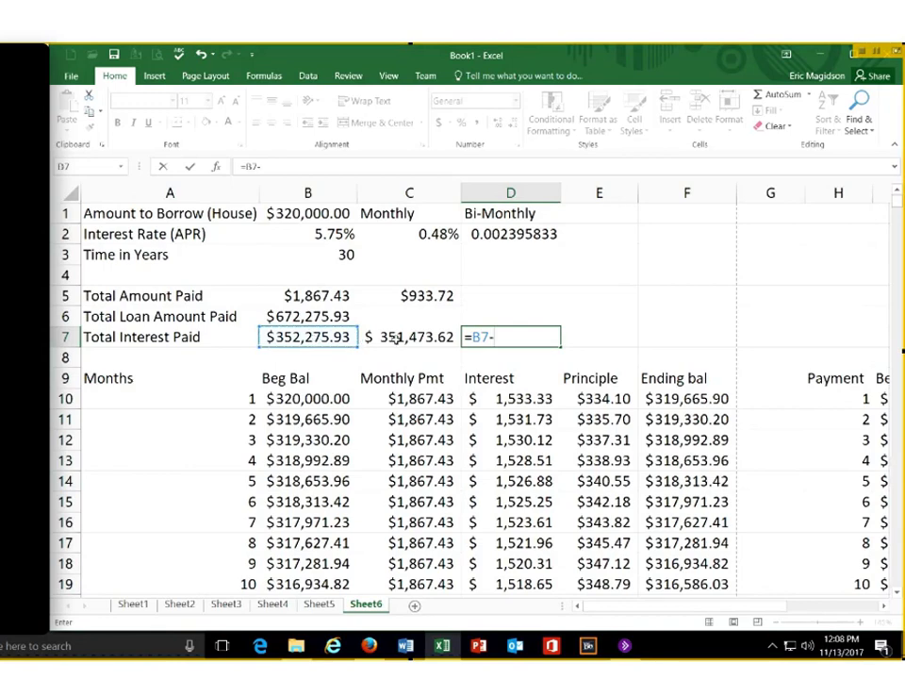
pyautogui.click(396, 342)
pyautogui.hotkey('ctrl', 'Return')
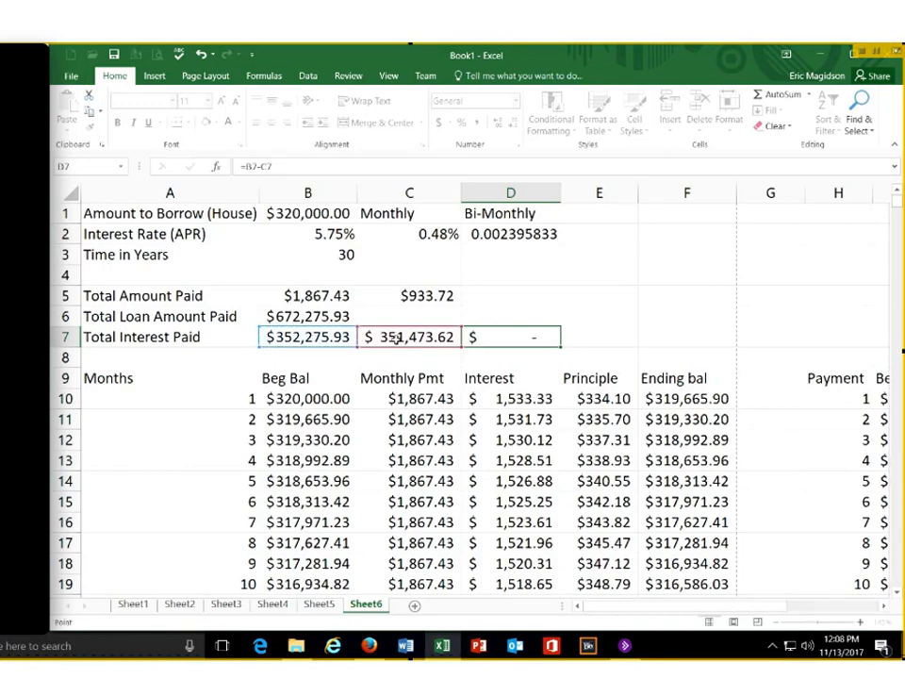
pyautogui.press('Return')
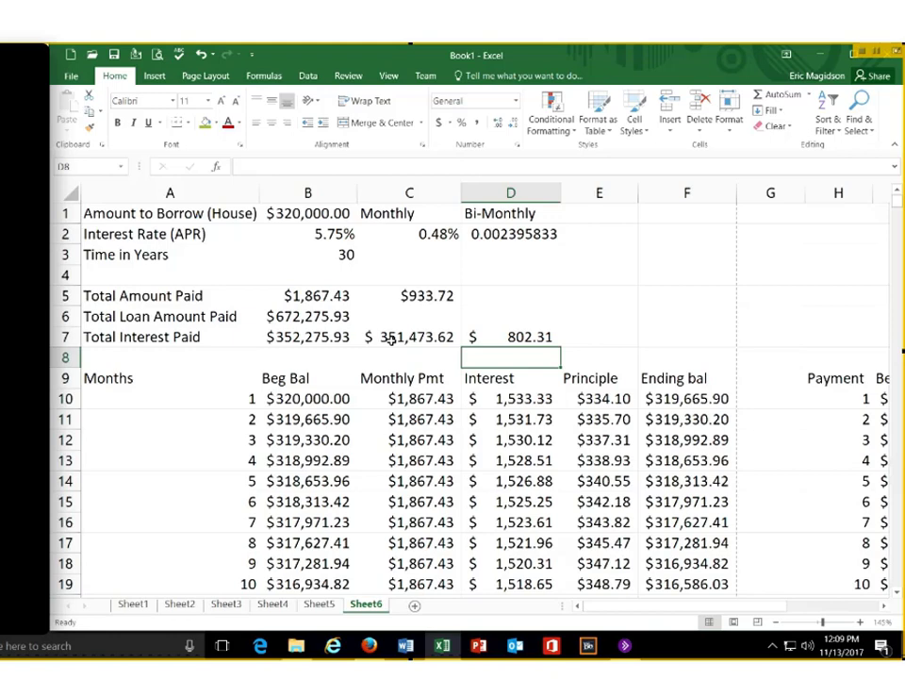
# Enter 360 in F3 and 10 in F4 as the number of payments and the amount per payment
pyautogui.click(656, 259)
pyautogui.write('360')
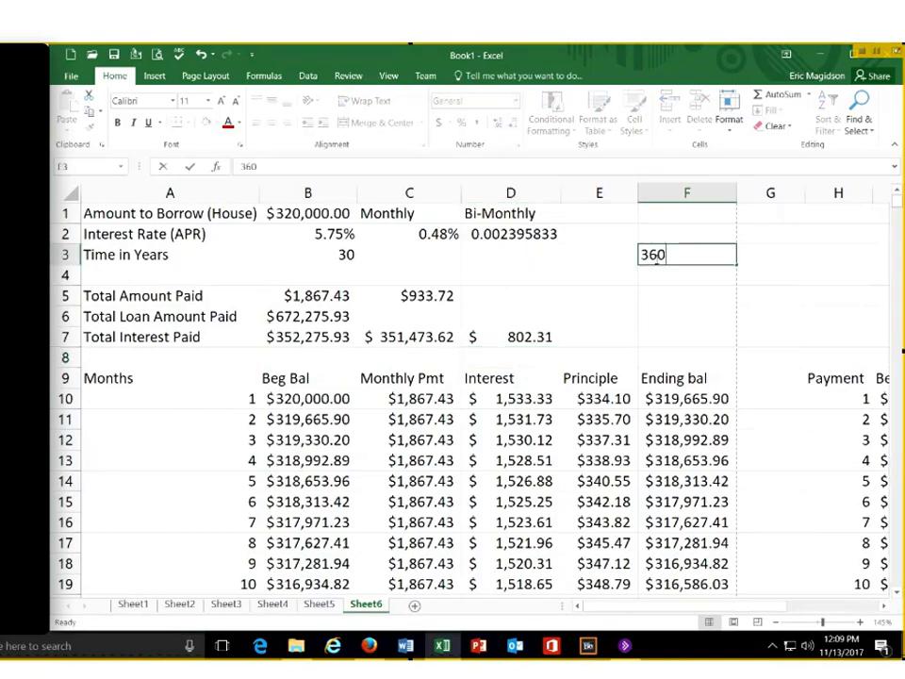
pyautogui.press('Return')
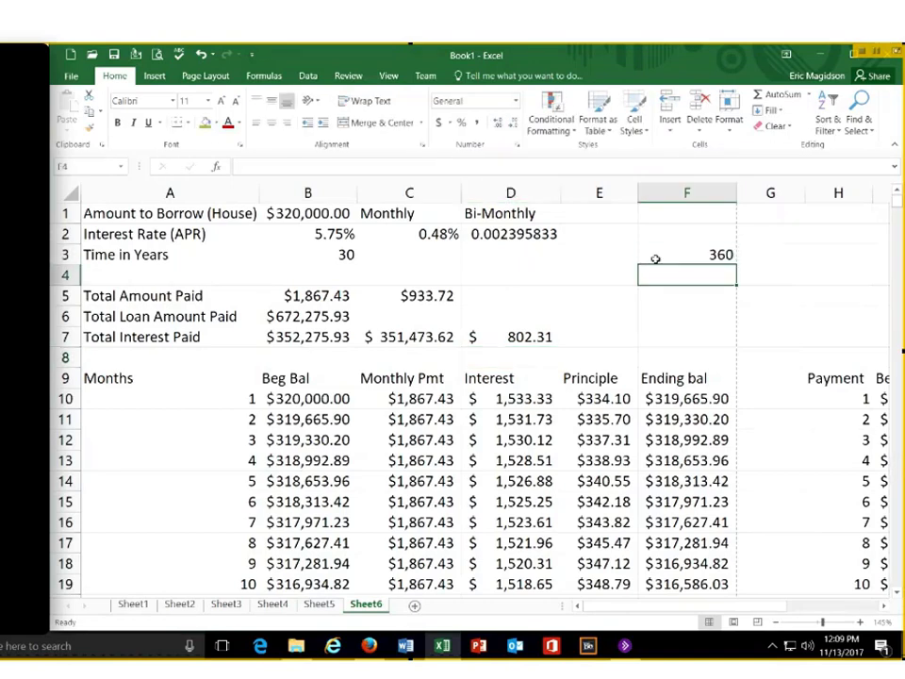
pyautogui.write('10')
pyautogui.press('Return')
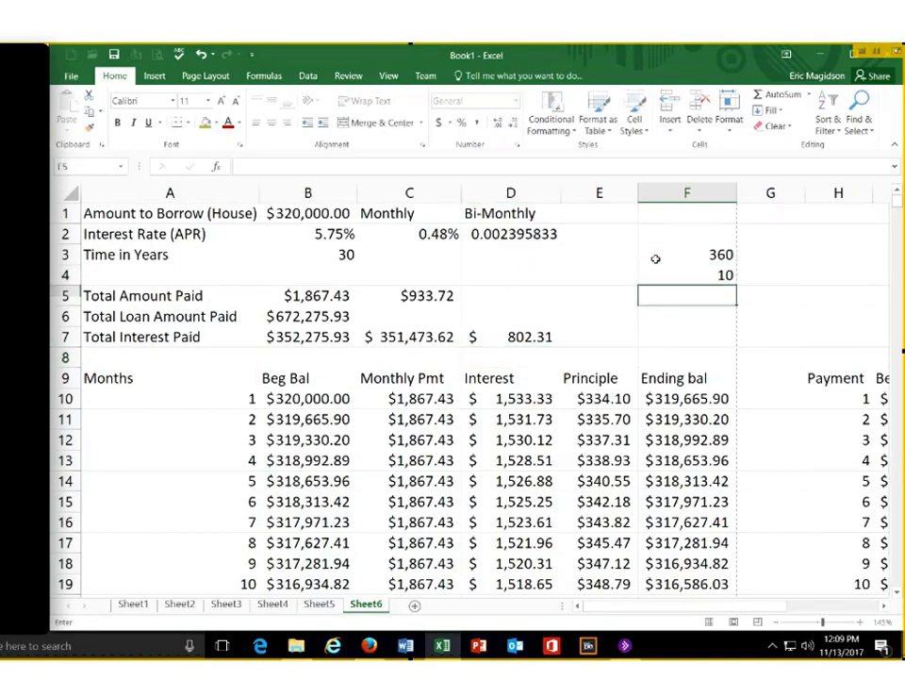
# Multiply the two entered values in F5 with =F3*F4 and compare the product with the interest difference in D7
pyautogui.write('=')
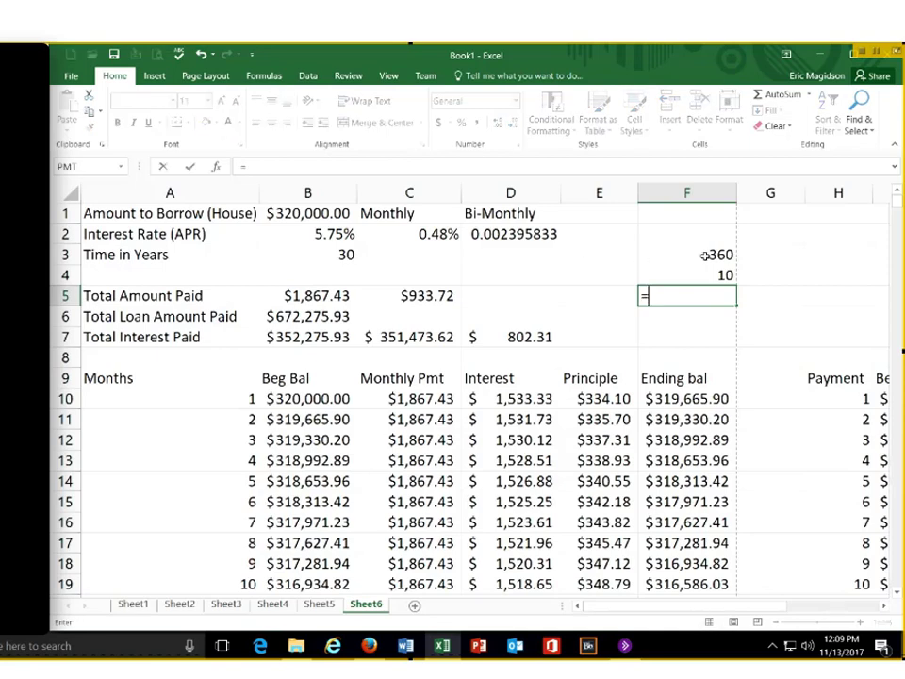
pyautogui.click(706, 256)
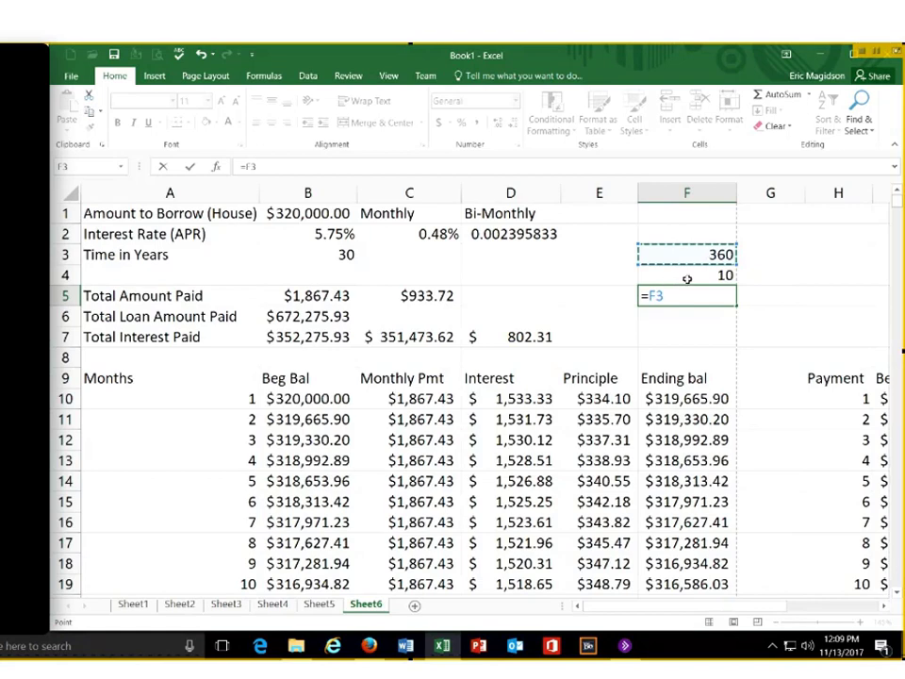
pyautogui.write('*')
pyautogui.click(687, 275)
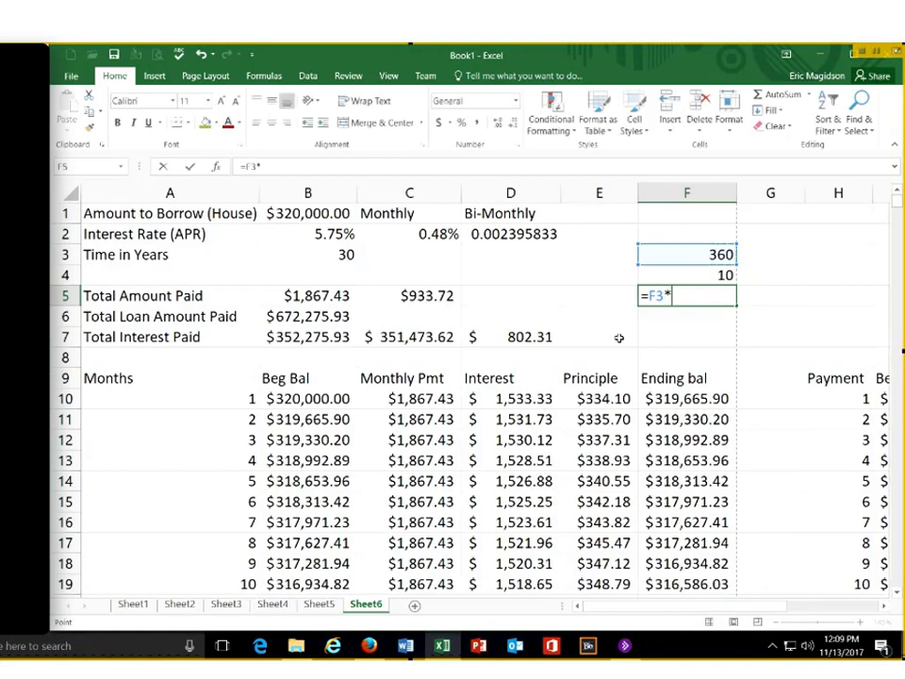
pyautogui.press('Return')
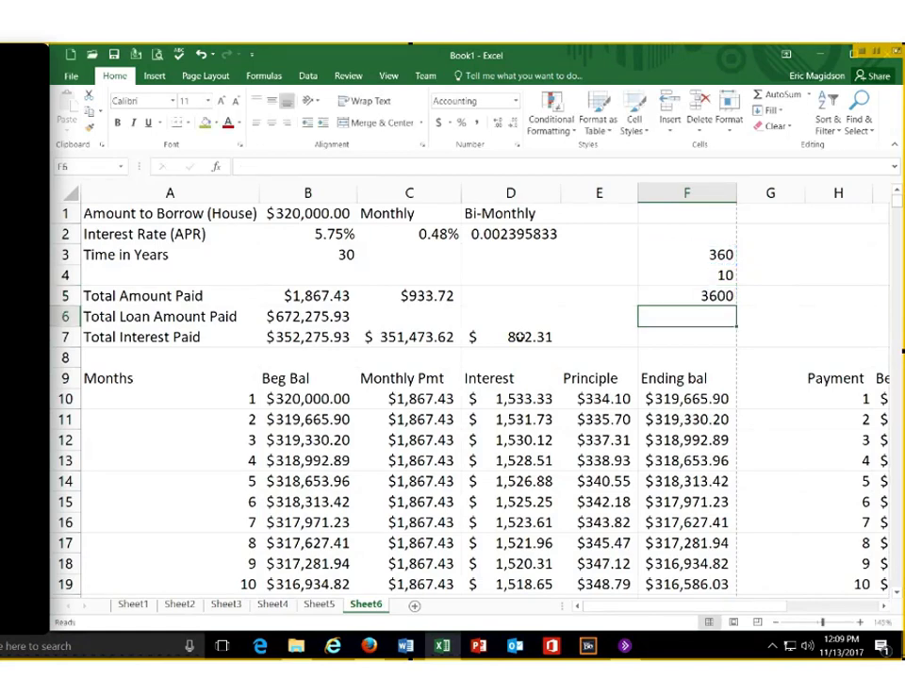
pyautogui.click(518, 337)
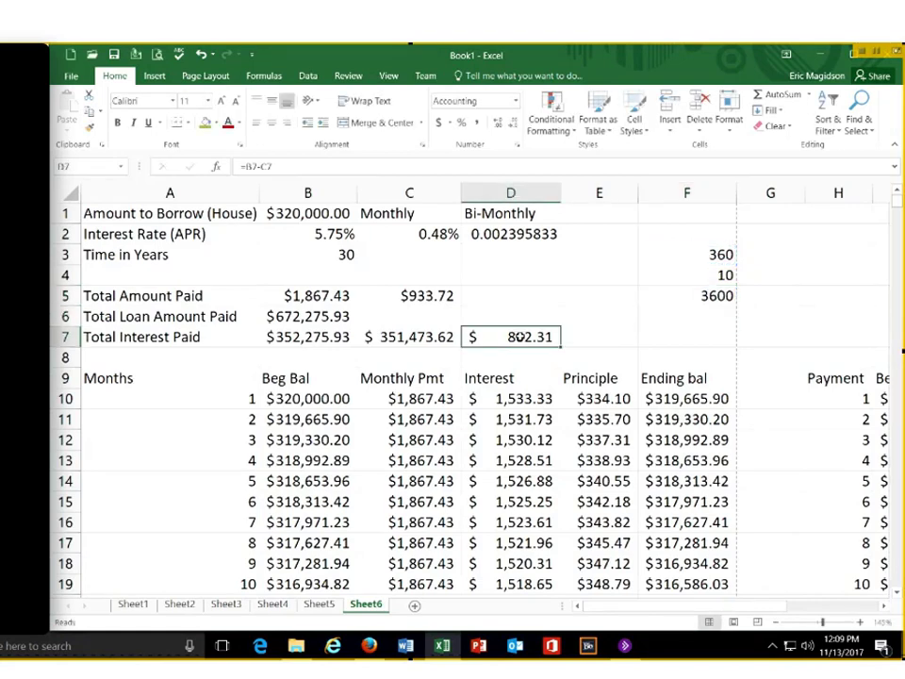
pyautogui.click(717, 297)
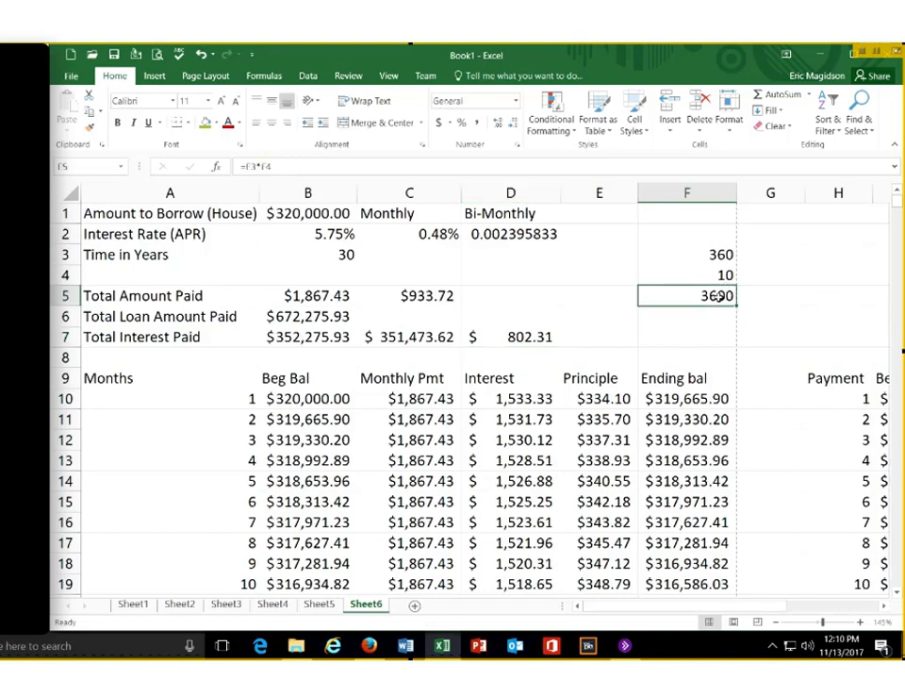